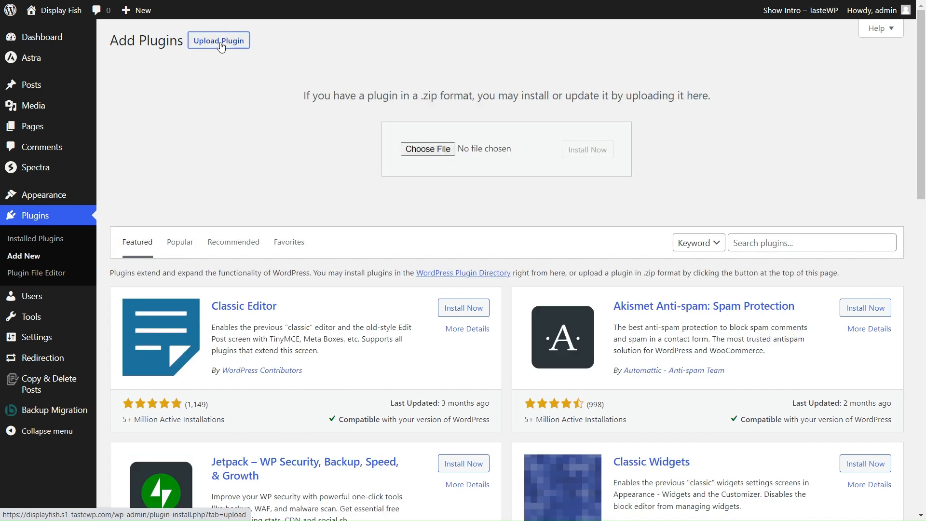
- Install the Starbox New plugin from its zip file and activate it
click(449, 152)
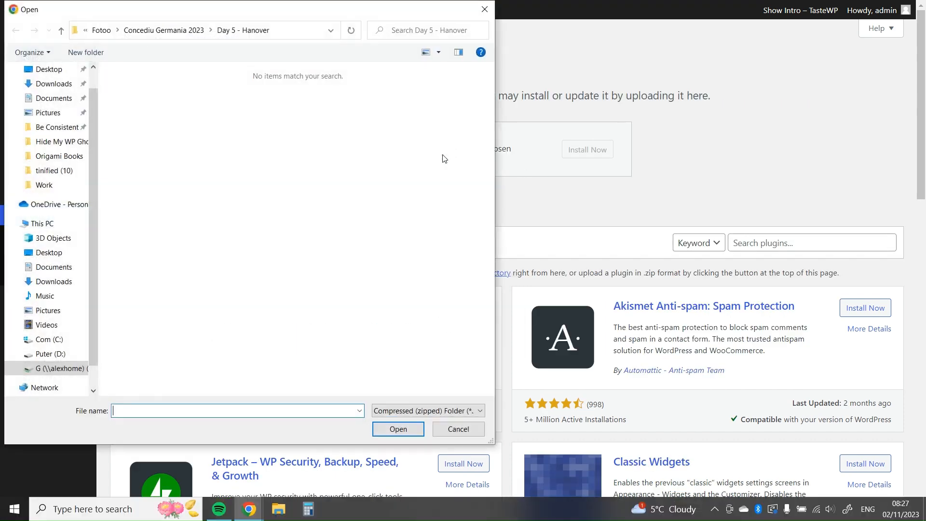
double_click(449, 152)
click(588, 149)
click(152, 129)
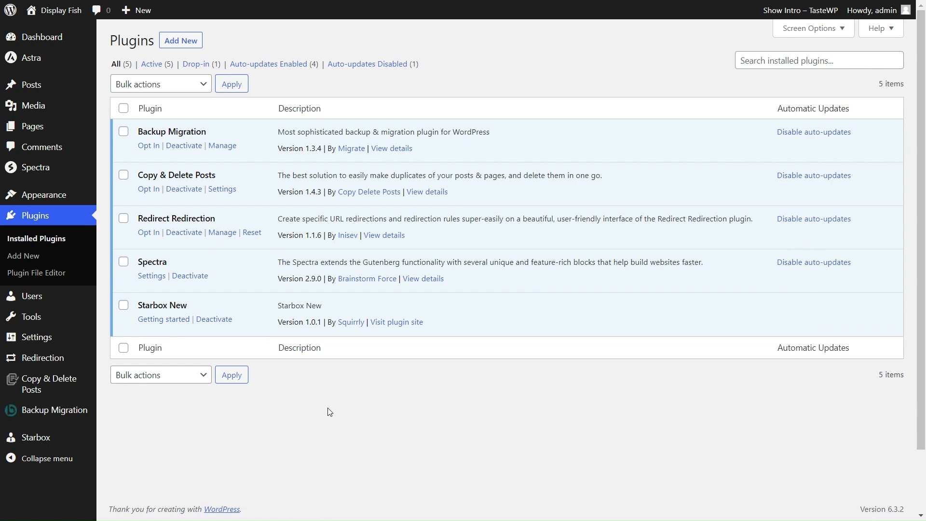
- Open Starbox's first-time setup and choose the non-admin author for registration
click(72, 436)
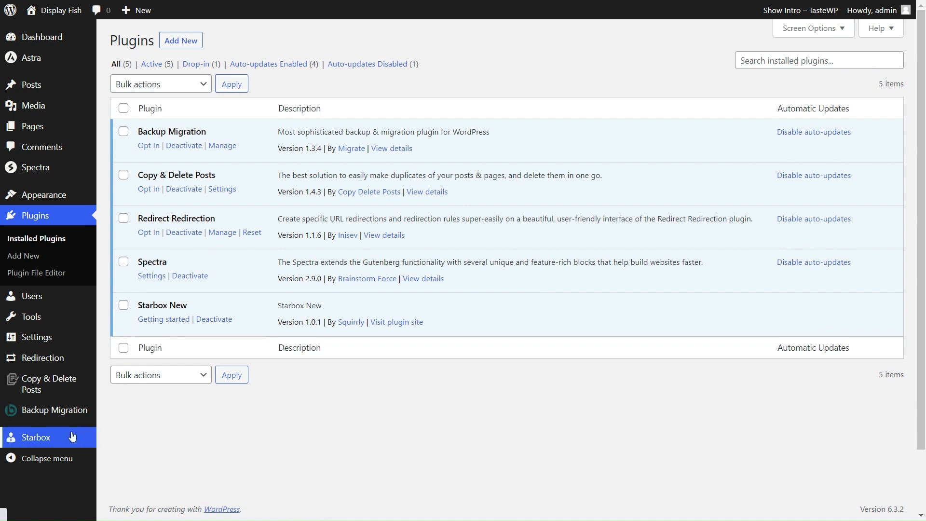
mouse_move(77, 341)
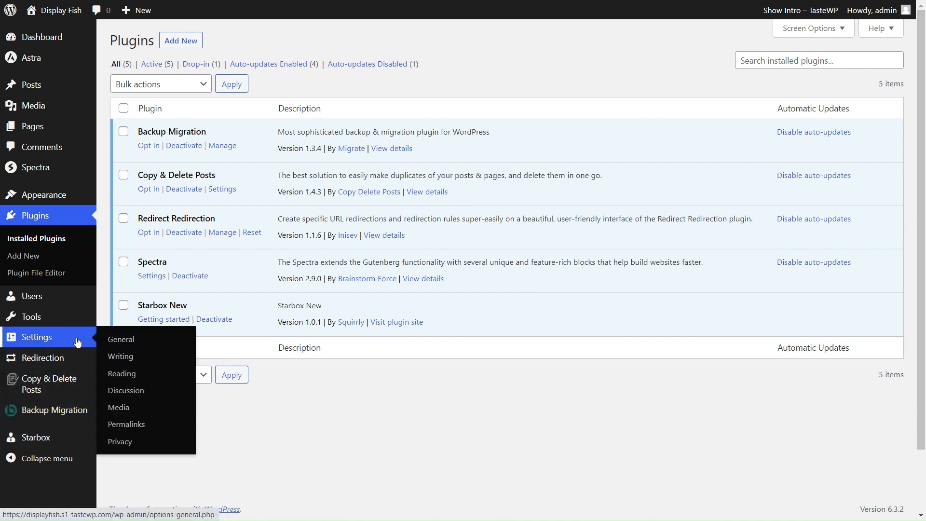
click(68, 444)
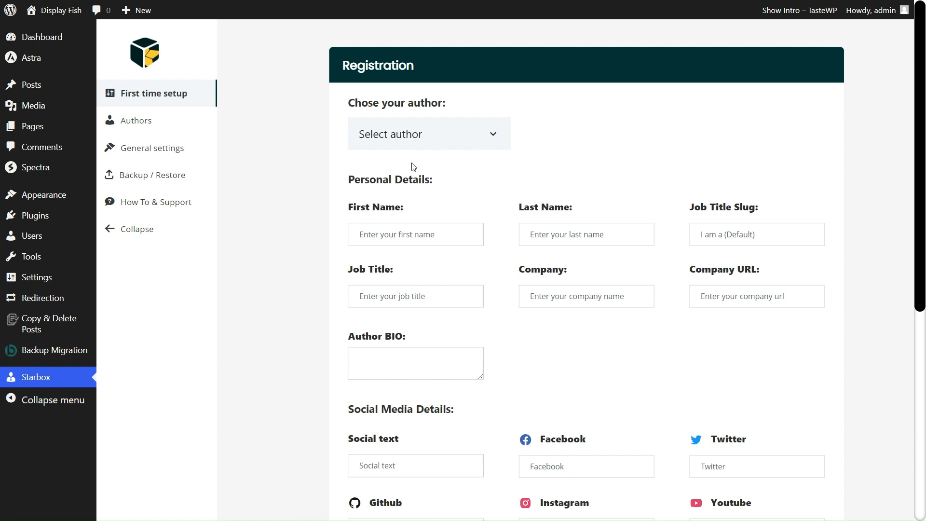
click(432, 138)
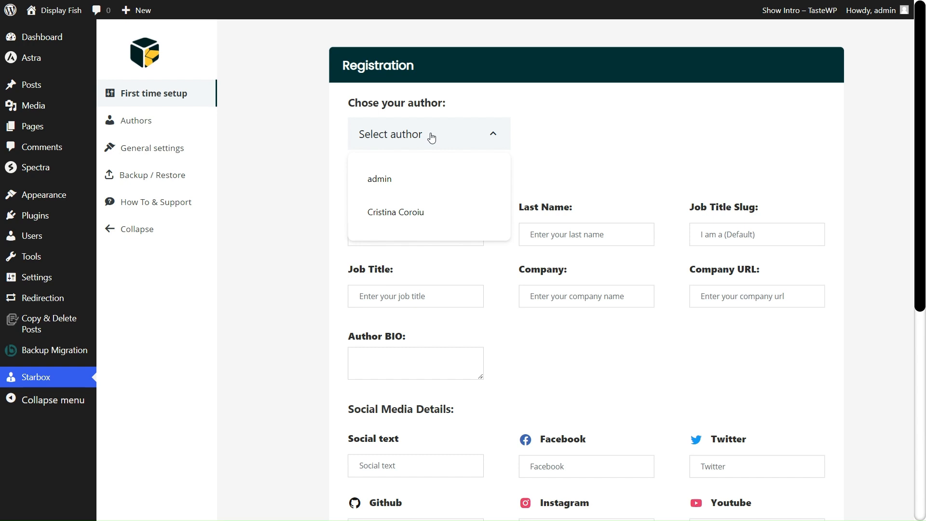
click(436, 211)
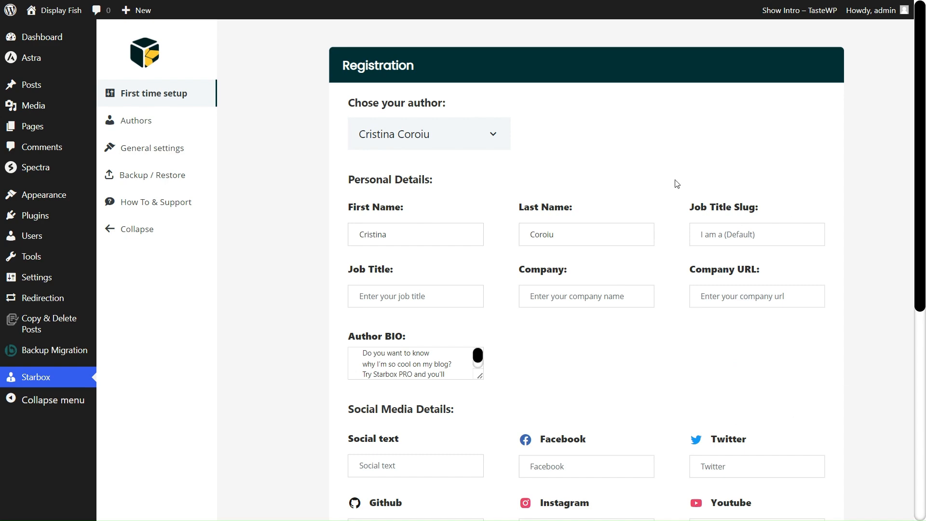
- Set the author's job title to "Artist" in the personal details
scroll(791, 347, down, 1)
scroll(772, 308, down, 4)
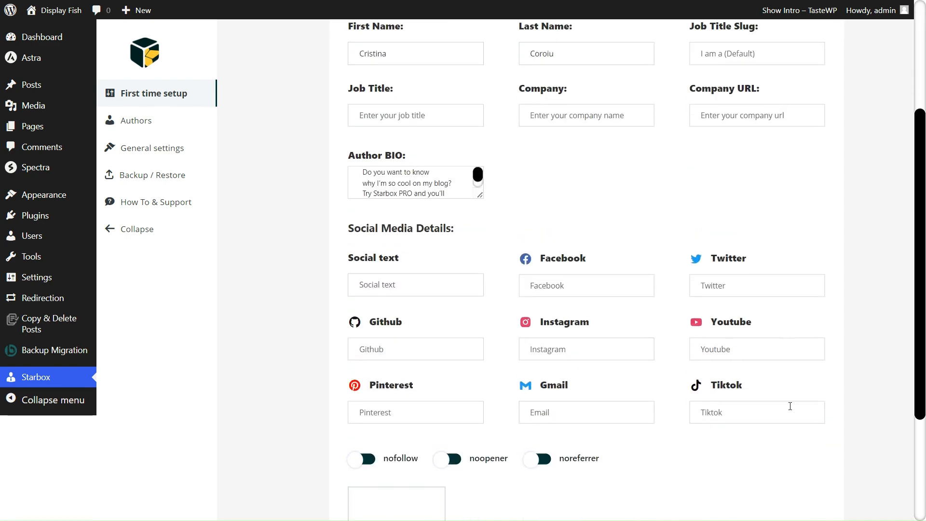
scroll(761, 405, down, 1)
scroll(622, 417, down, 2)
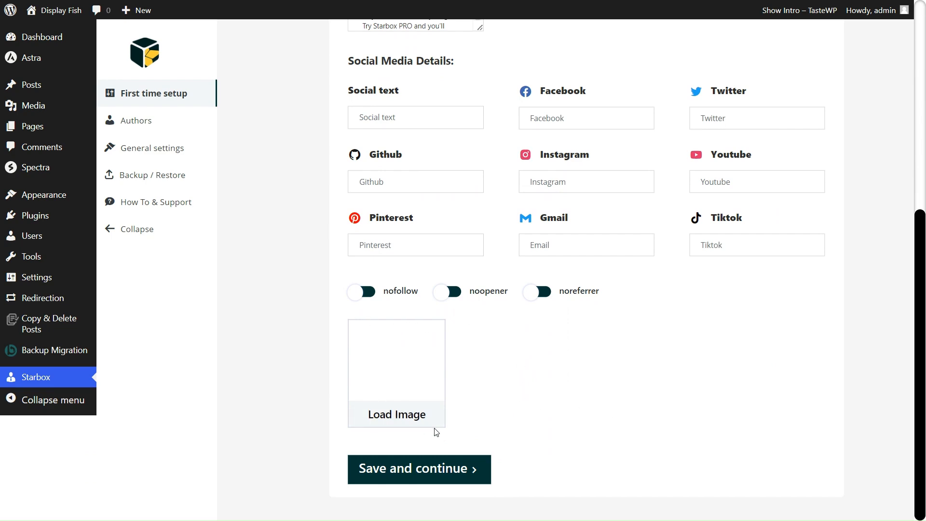
scroll(436, 432, up, 6)
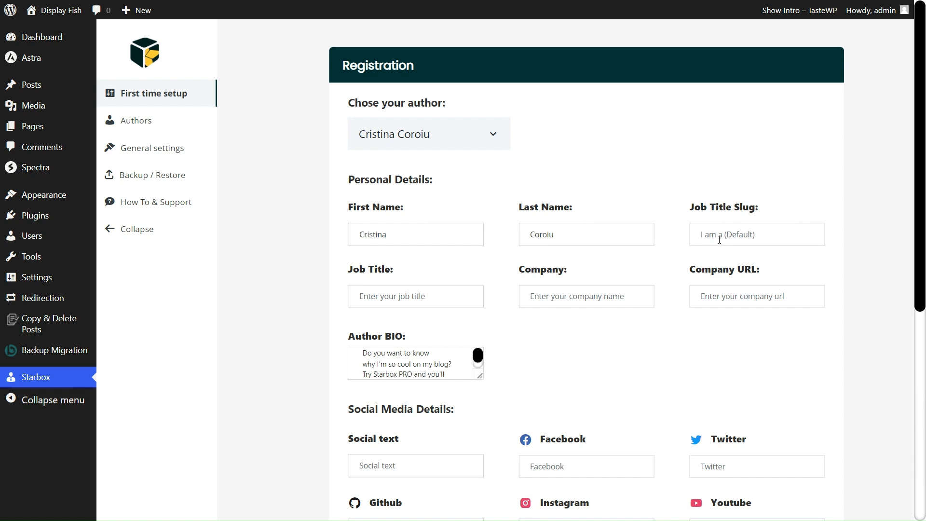
click(404, 296)
text(Artist)
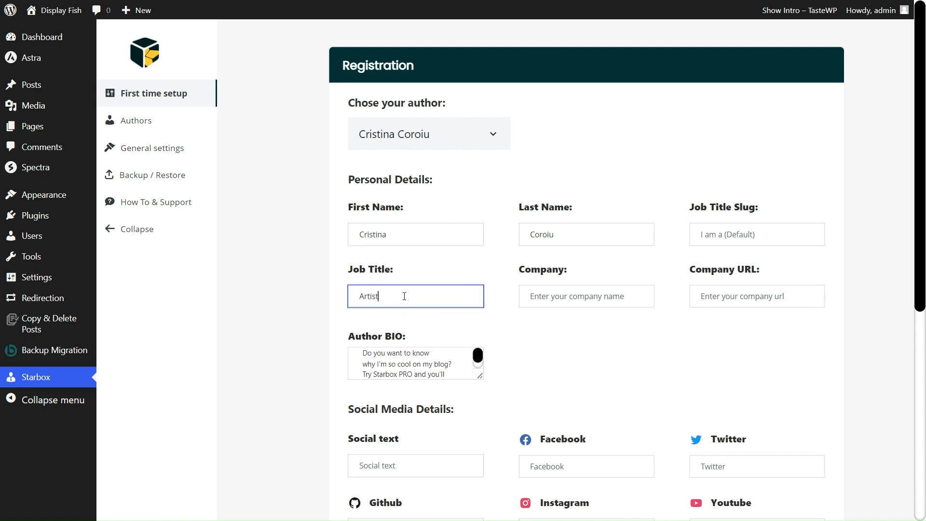
click(517, 337)
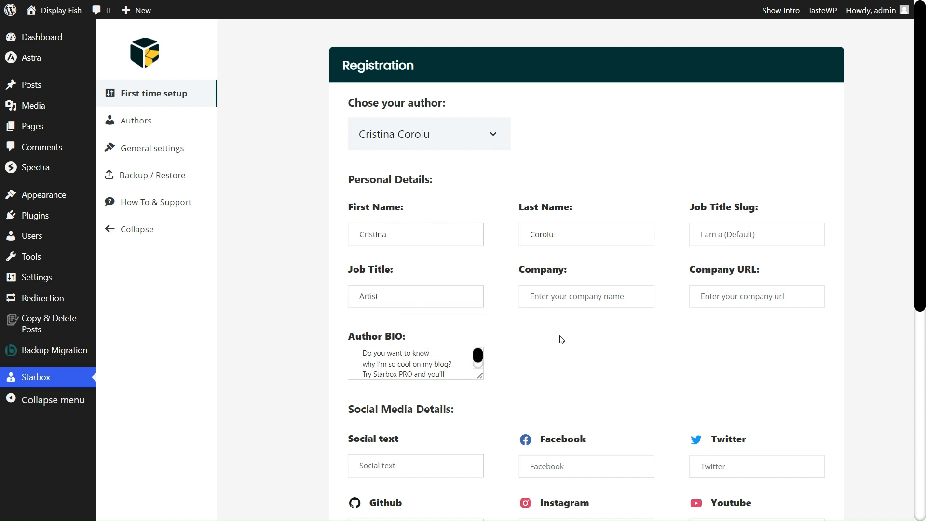
- Set the job title slug to "I am an" and enlarge the Author BIO box to fit its whole text
click(726, 237)
text(I am an)
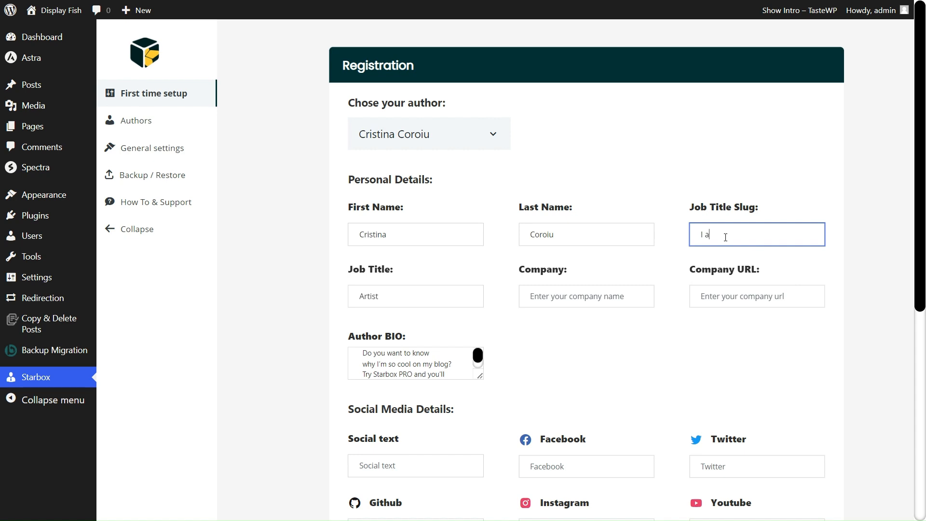
click(601, 322)
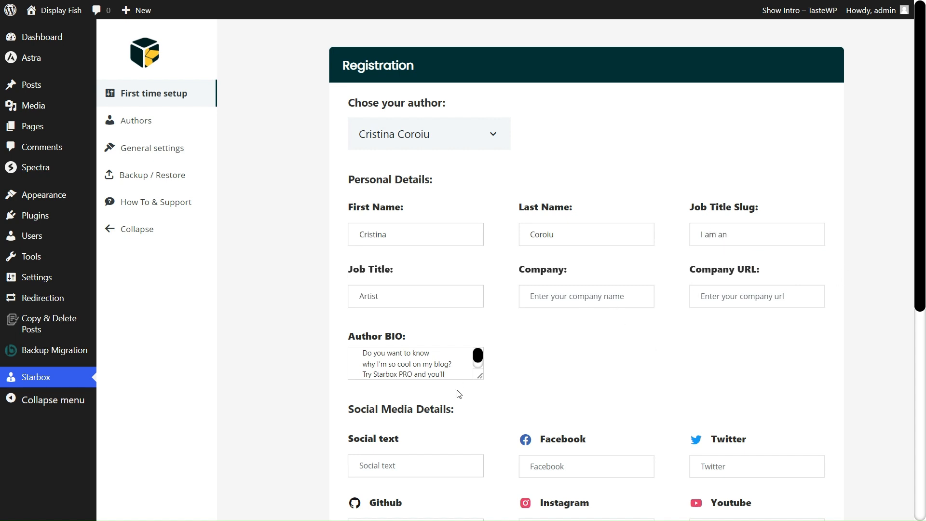
scroll(458, 392, down, 2)
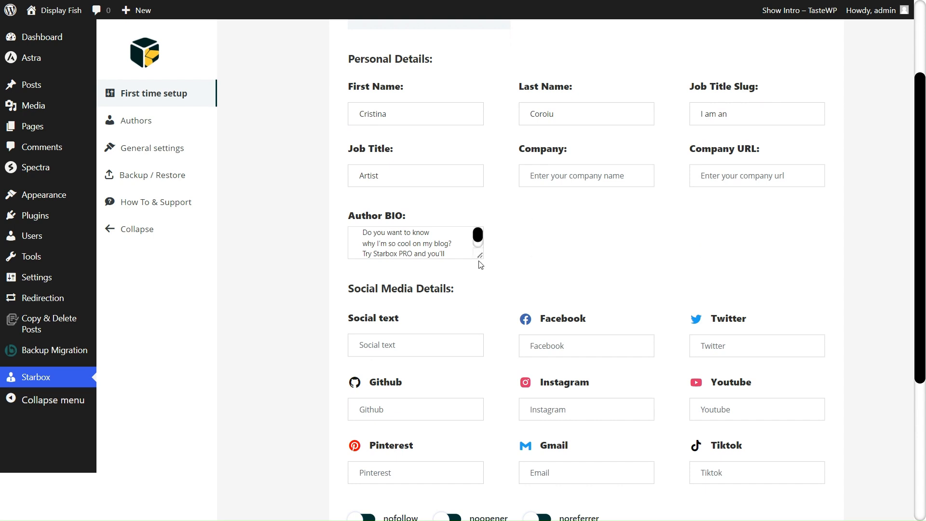
drag(480, 255, 493, 302)
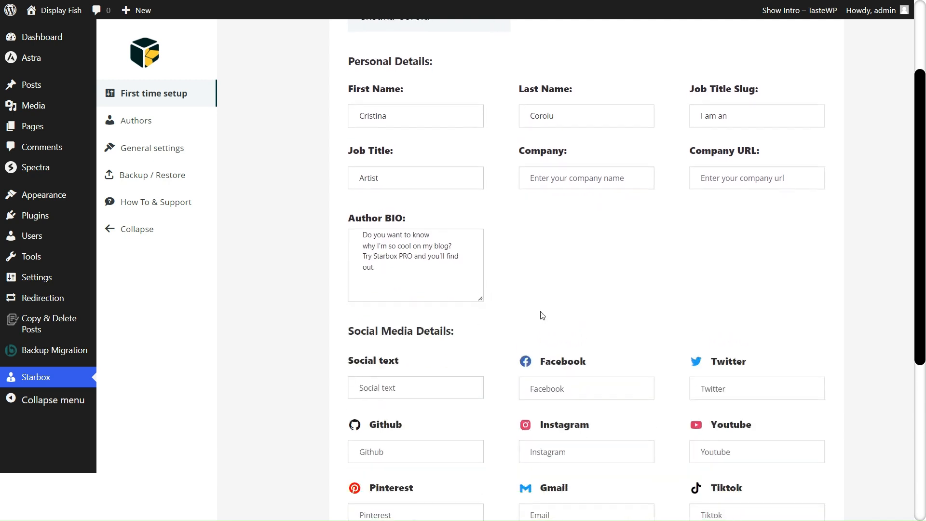
- Fill the Facebook, Twitter, Instagram, Pinterest and Tiktok fields with the placeholder "a"
scroll(540, 314, down, 3)
scroll(536, 316, down, 1)
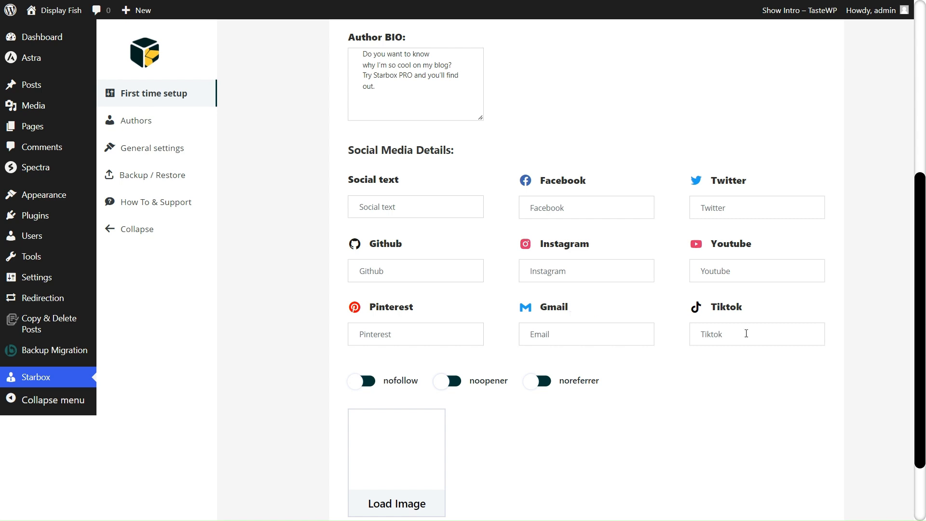
click(604, 213)
text(a)
key(Tab)
text(a)
click(558, 268)
text(a)
click(420, 333)
text(a)
click(704, 332)
text(a)
click(672, 423)
- Load the portrait cora-1.png from the media library as the author's image, and save the registration to continue to the themes
scroll(673, 423, down, 2)
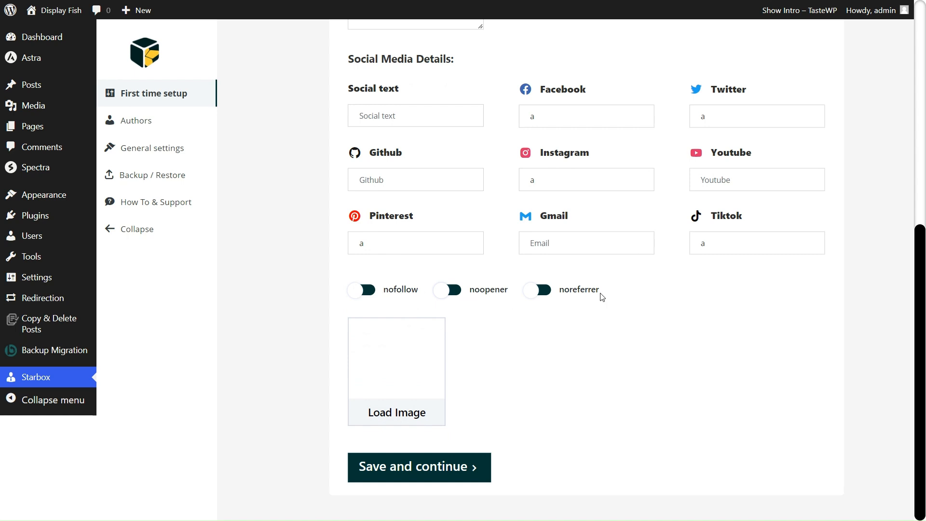
click(422, 417)
click(257, 163)
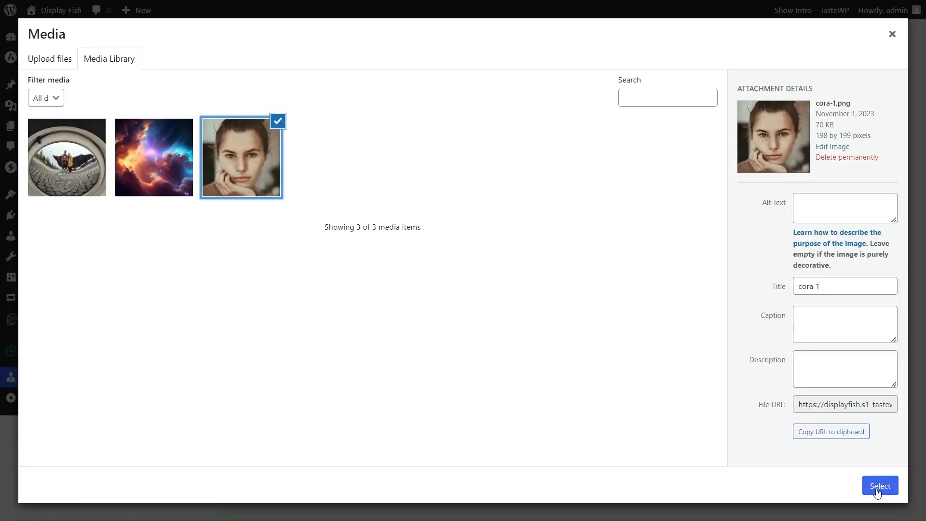
click(877, 492)
click(438, 470)
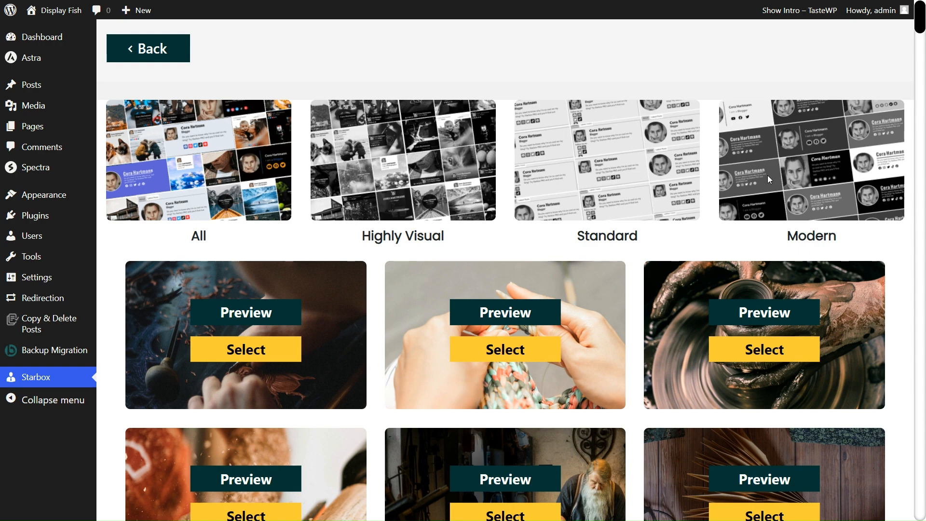
- Browse the Highly Visual, Standard and Modern theme categories, and return to the Standard themes
mouse_move(919, 22)
mouse_down()
mouse_move(919, 518)
mouse_move(918, 29)
mouse_up()
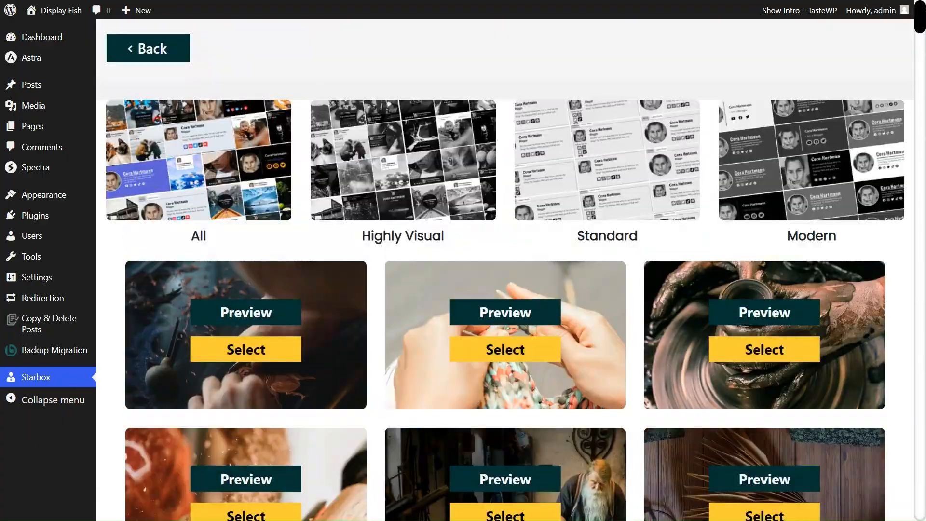
click(392, 178)
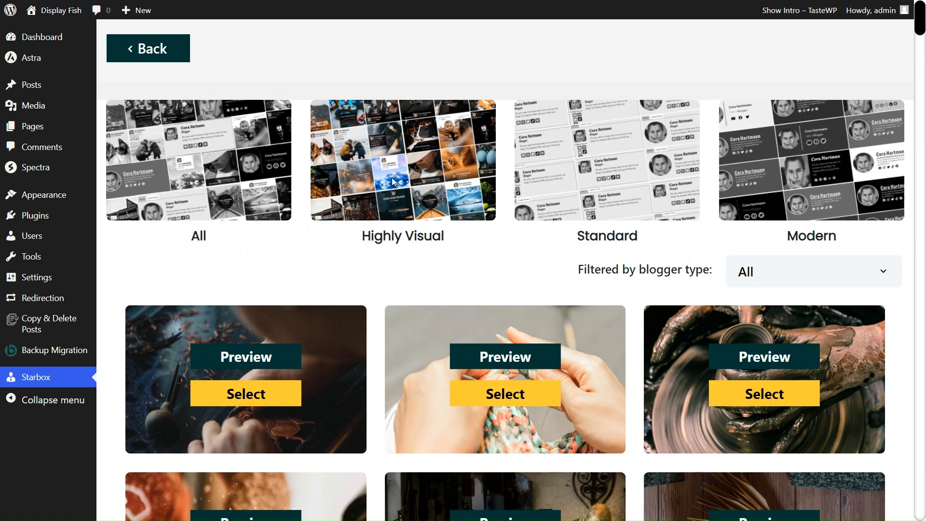
click(638, 203)
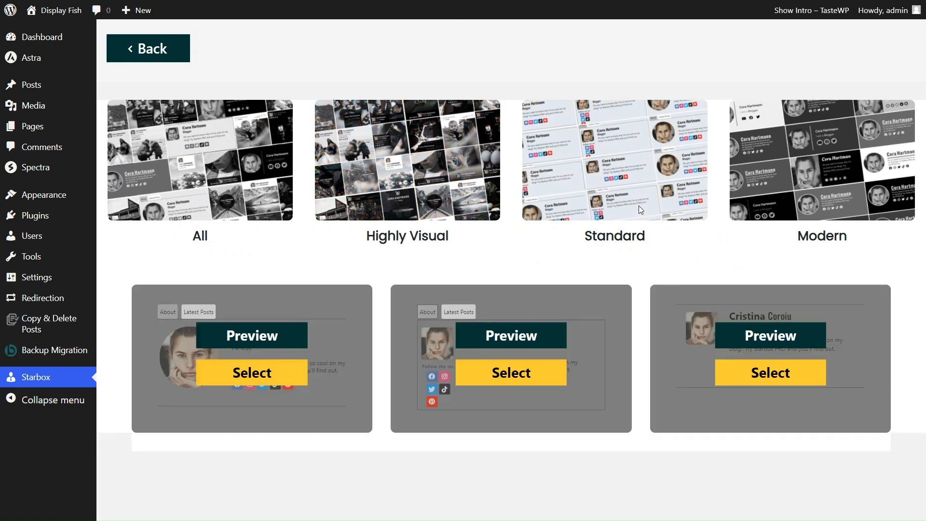
click(809, 200)
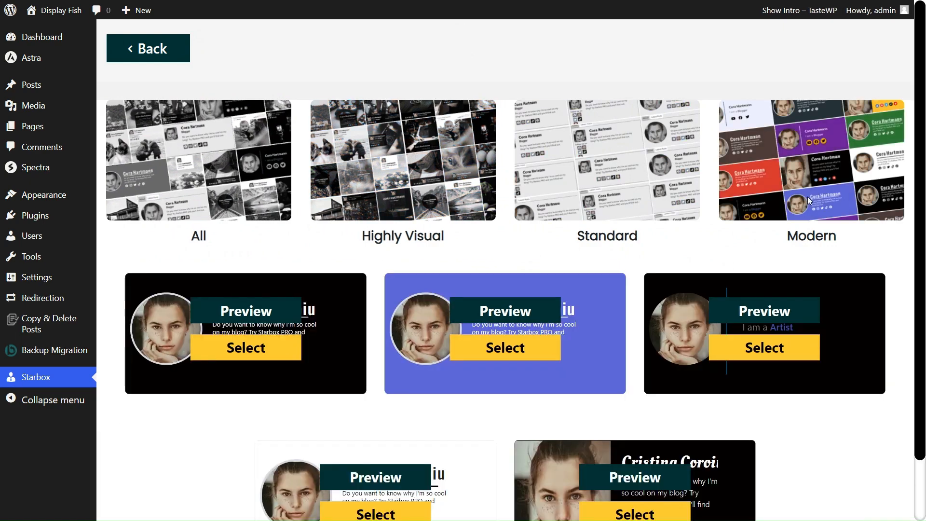
click(627, 201)
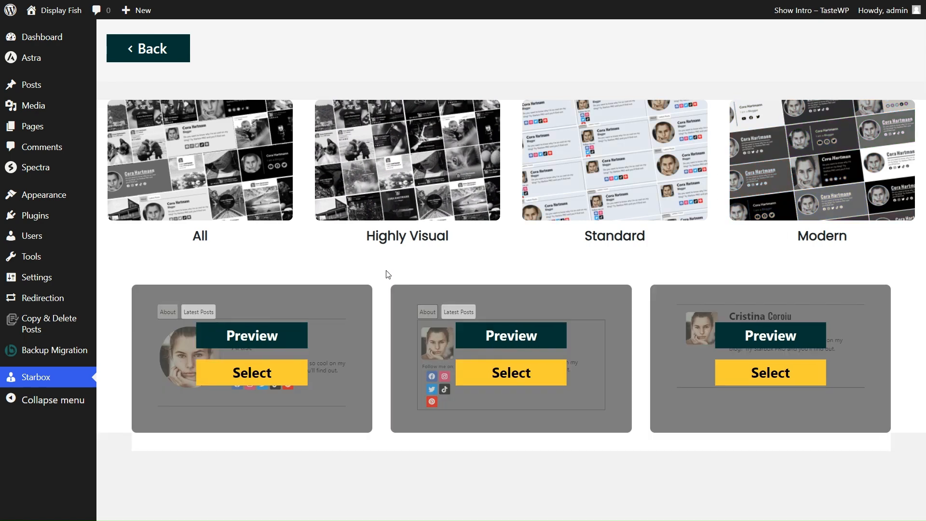
- Preview the three Standard themes one by one and select the first one, with the round author photo
click(277, 337)
click(810, 426)
click(548, 337)
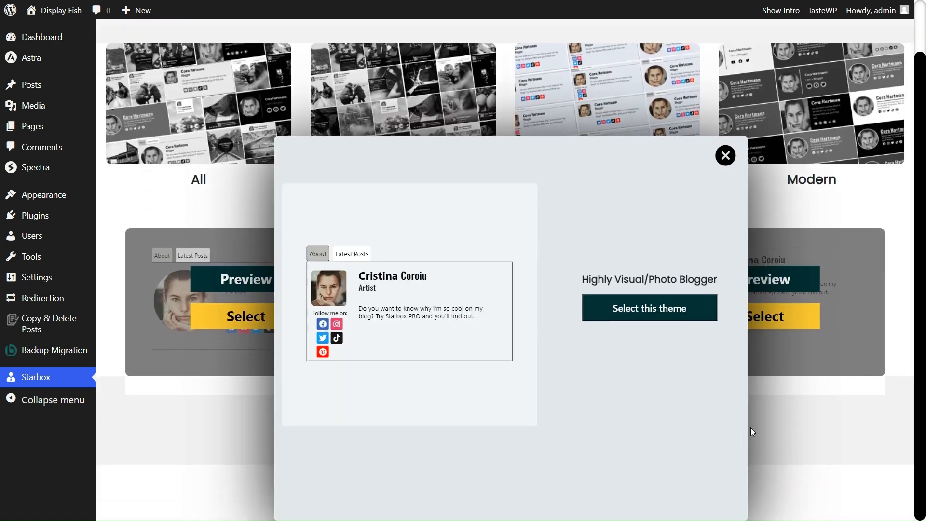
click(797, 419)
click(801, 349)
click(881, 393)
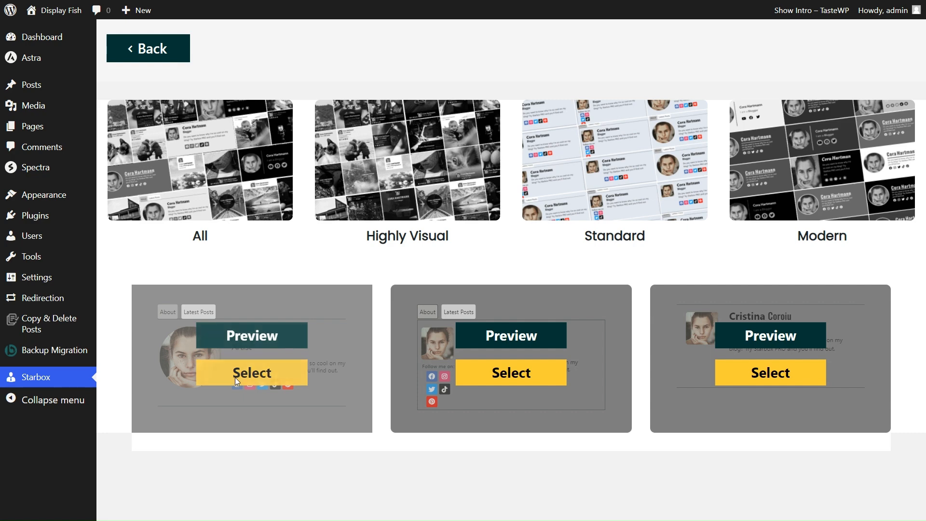
click(262, 377)
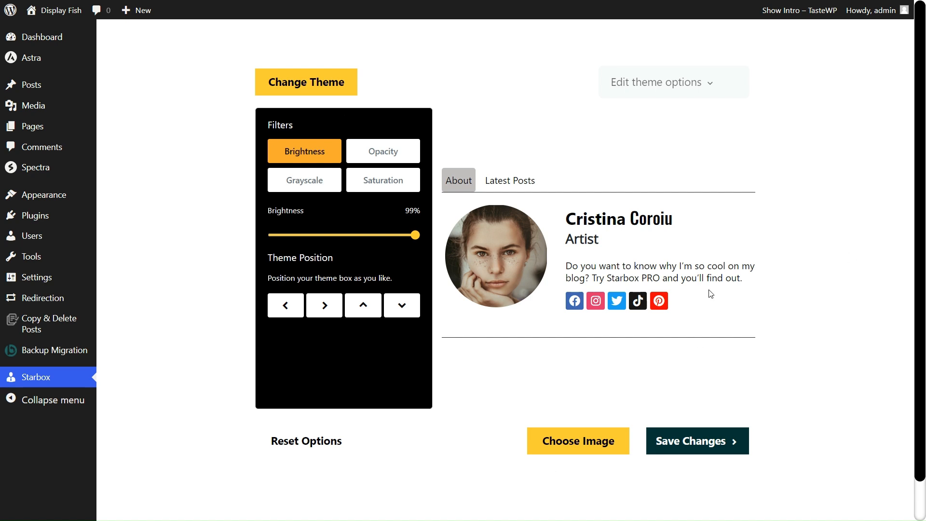
- Return to the theme selection and preview several Modern themes, including the white one and the one with a large photo
click(336, 83)
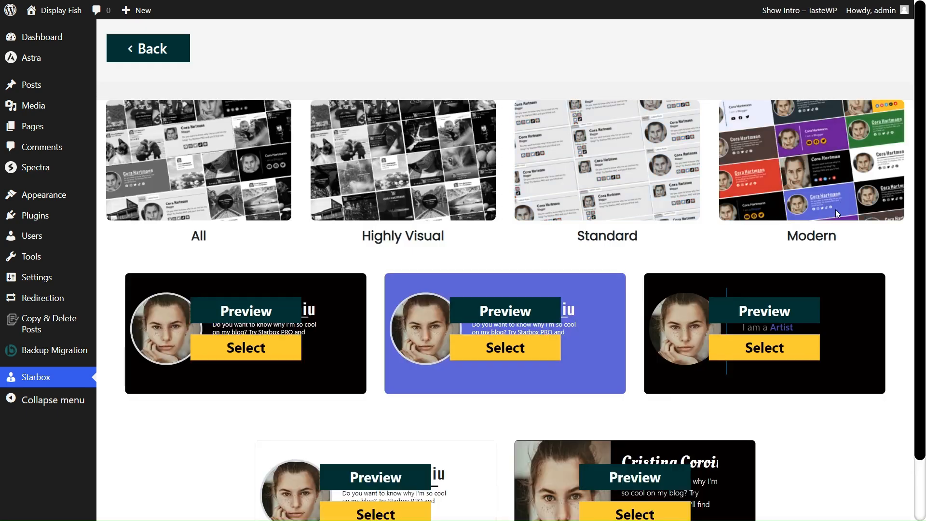
scroll(880, 424, down, 1)
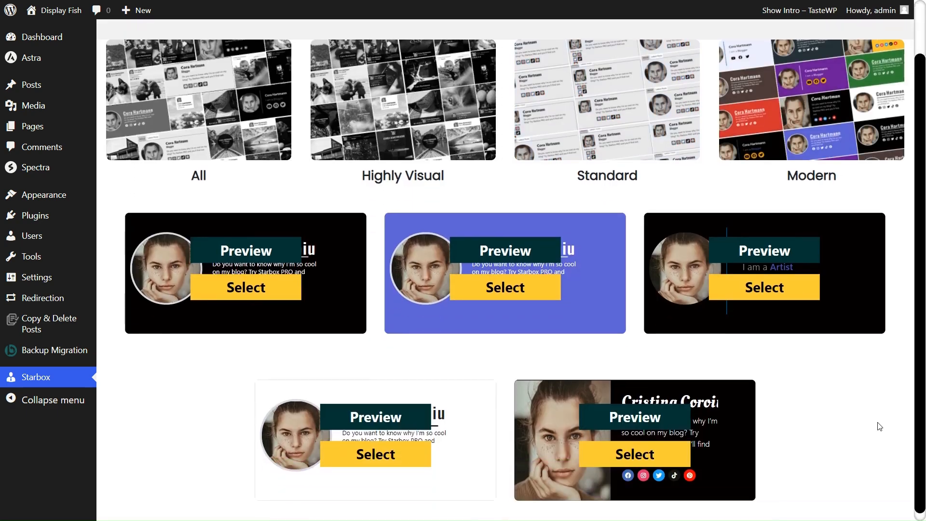
click(272, 260)
click(789, 249)
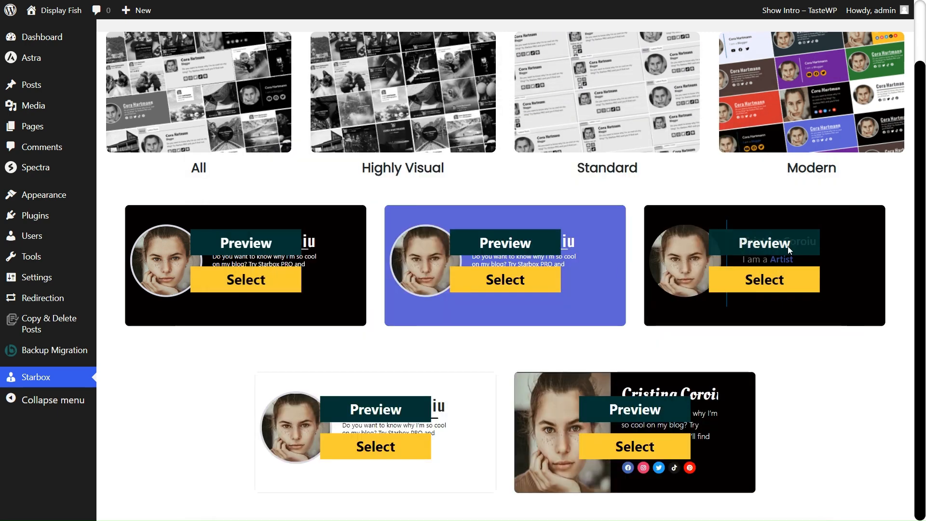
click(832, 405)
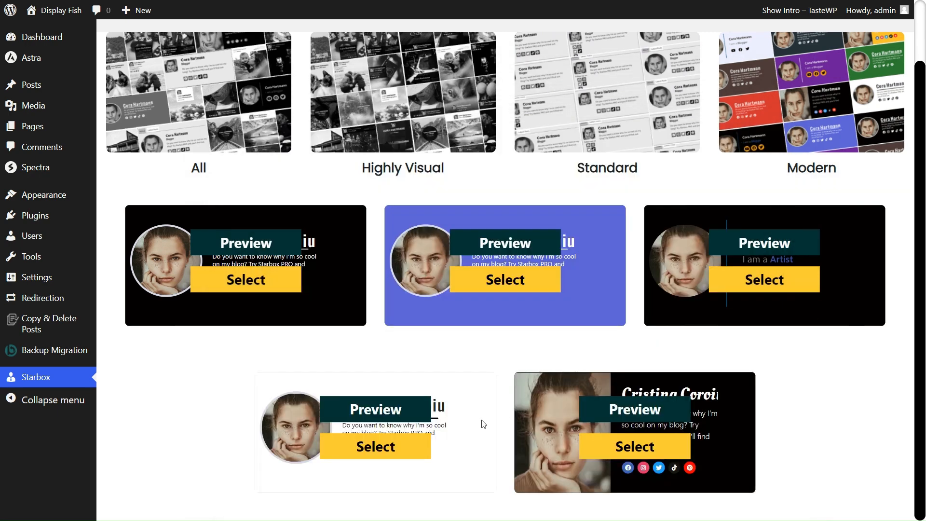
click(396, 411)
click(815, 373)
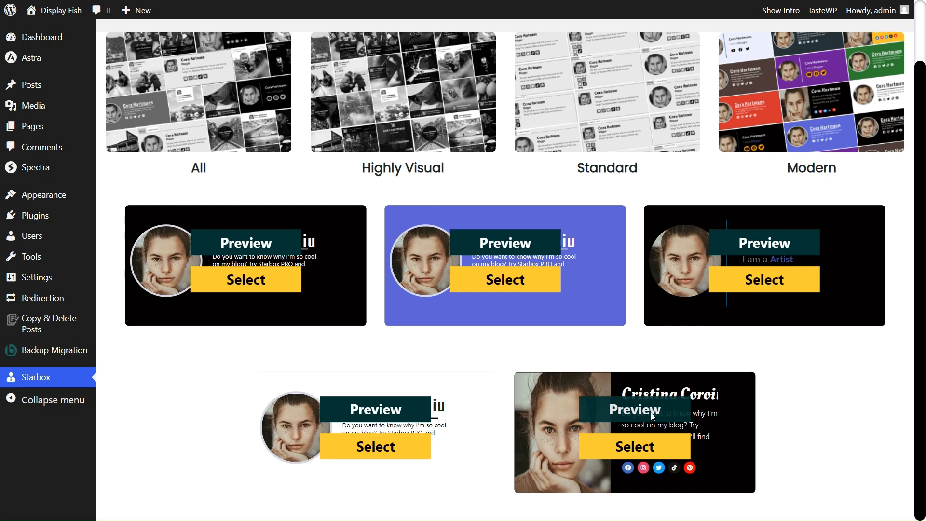
click(645, 415)
click(818, 388)
- Show the Highly Visual themes and locate their blogger type filter
click(415, 99)
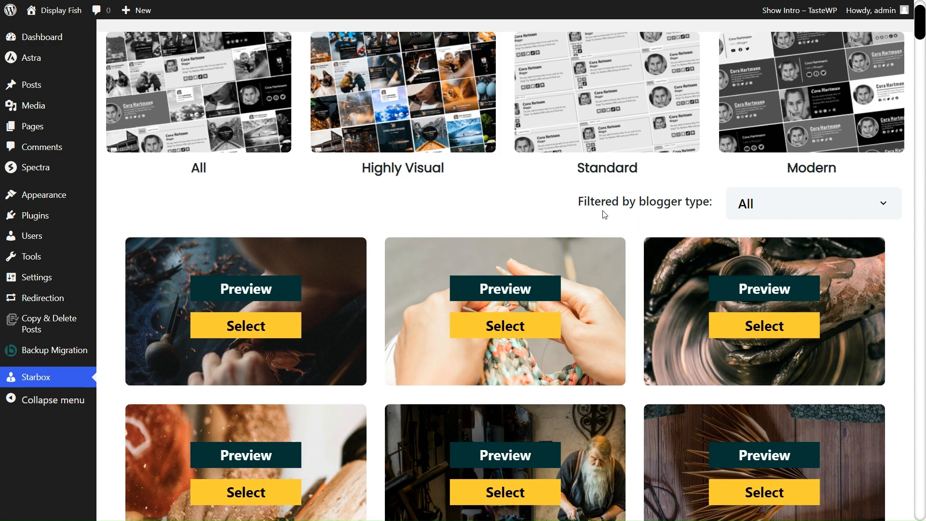
drag(578, 202, 715, 205)
click(717, 226)
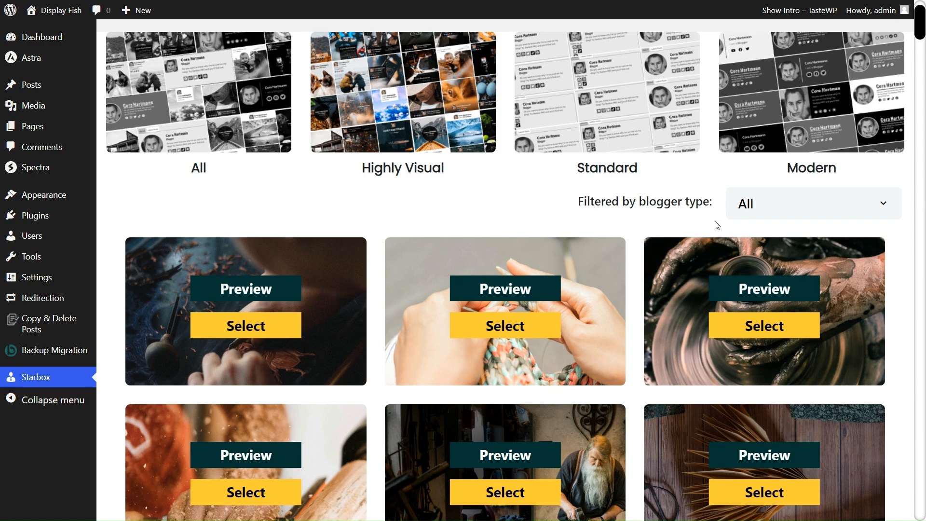
- Review the available blogger types, filter the Highly Visual themes by Crafts and look through the matching themes
click(770, 208)
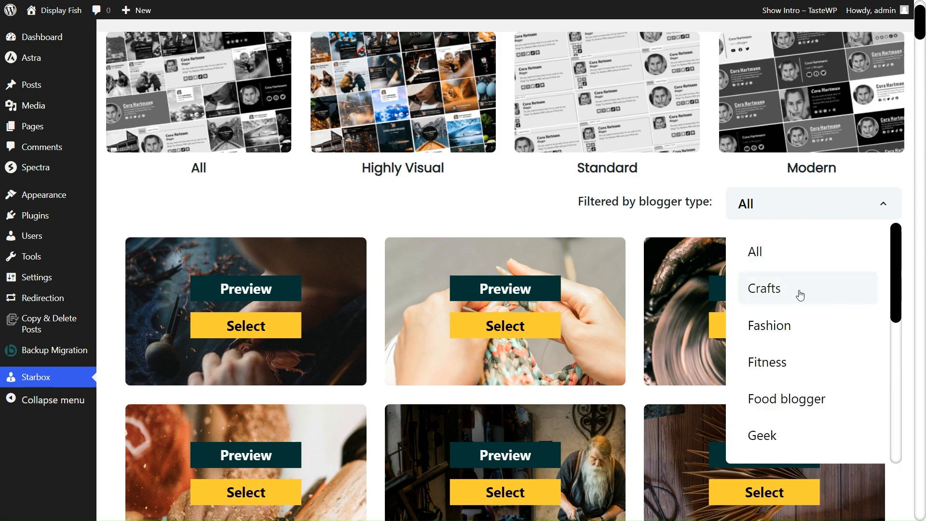
scroll(800, 295, down, 5)
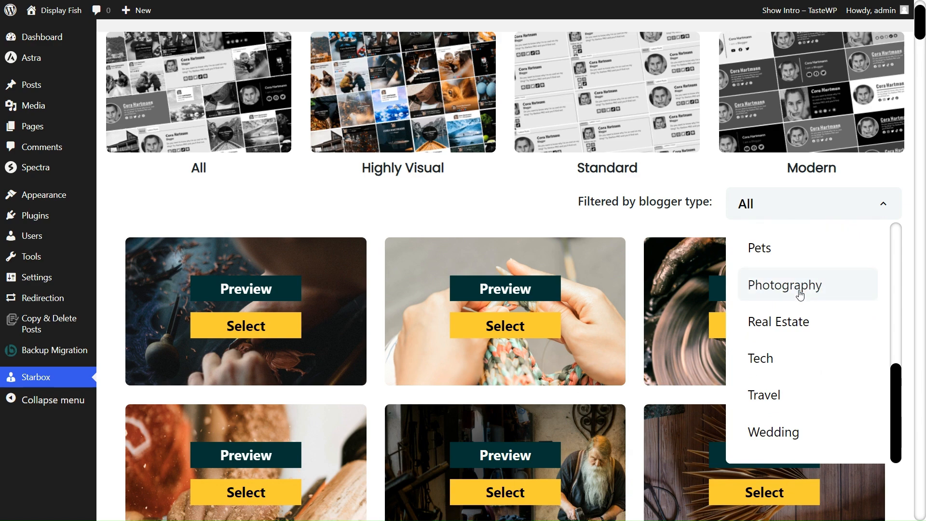
scroll(801, 294, down, 3)
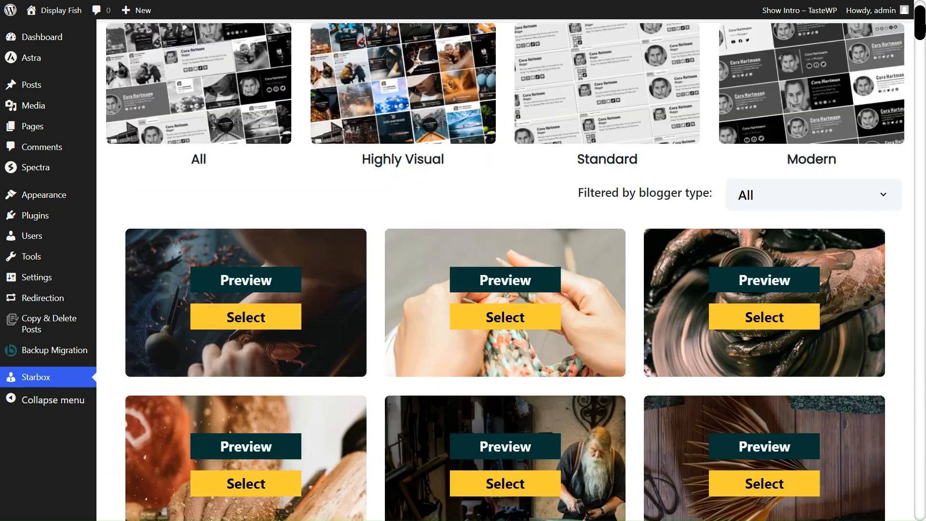
click(736, 200)
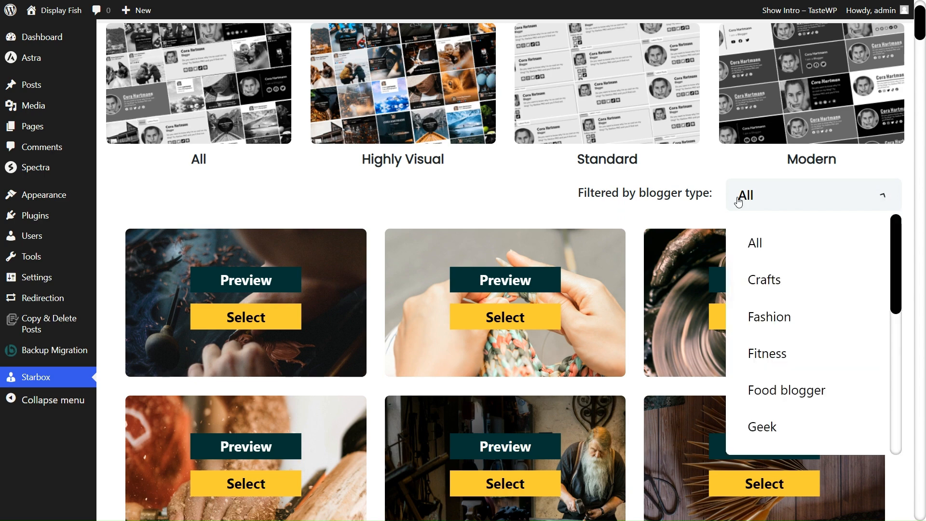
click(765, 274)
scroll(881, 288, down, 5)
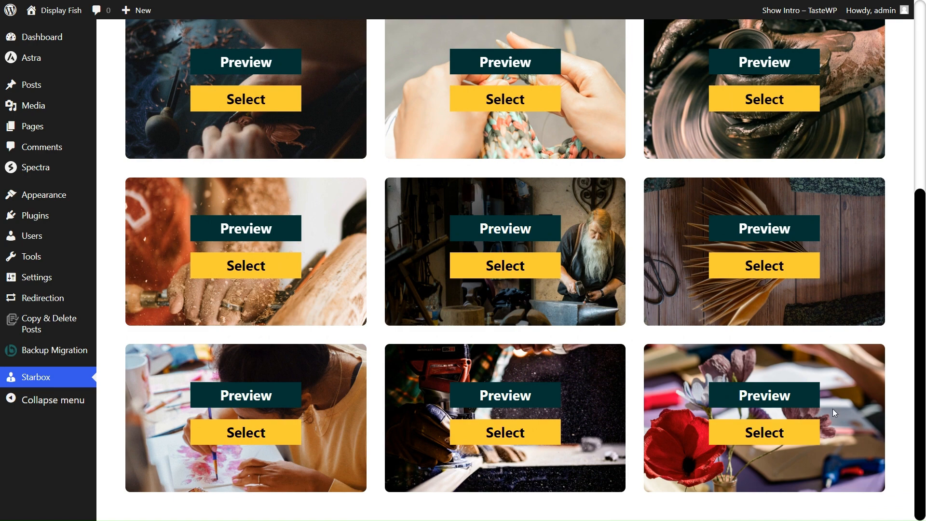
scroll(904, 299, up, 1)
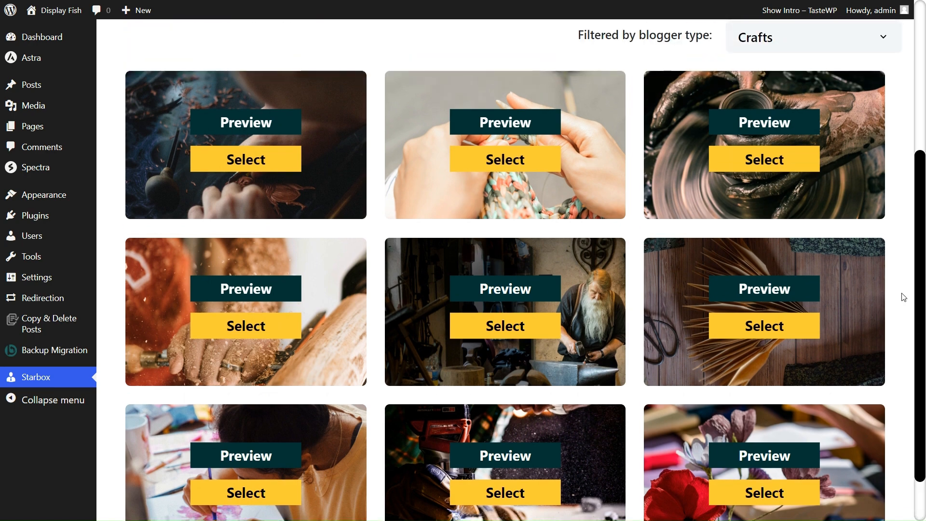
- Filter the themes by the Fashion, Fitness and Food blogger types in turn to compare their images
click(882, 52)
click(838, 157)
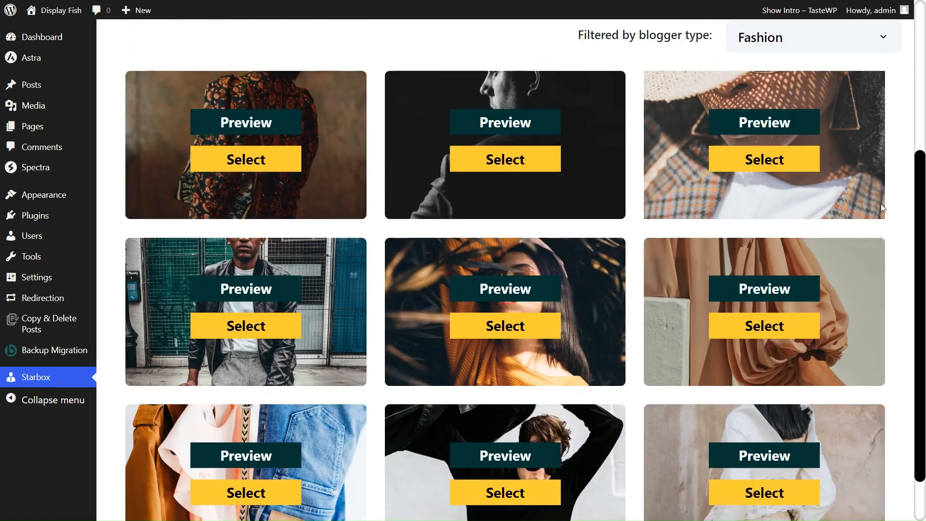
click(826, 54)
click(762, 193)
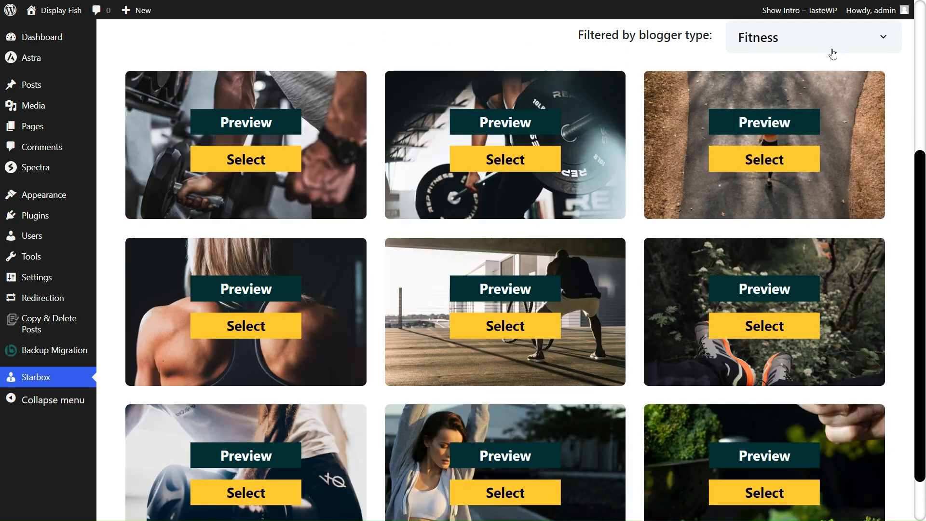
click(832, 52)
click(804, 240)
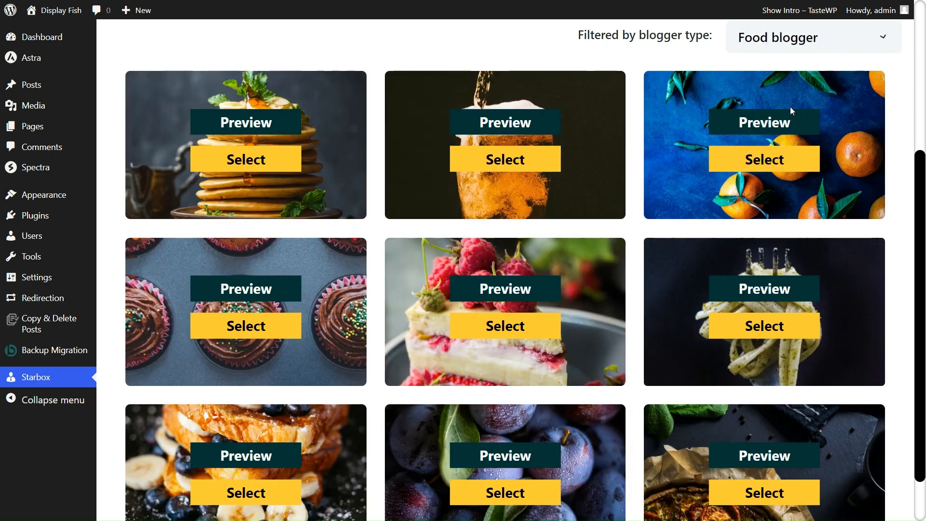
- Show the themes for the Geek, Holiday and Parenting blogger types one after another
click(773, 46)
scroll(793, 211, down, 1)
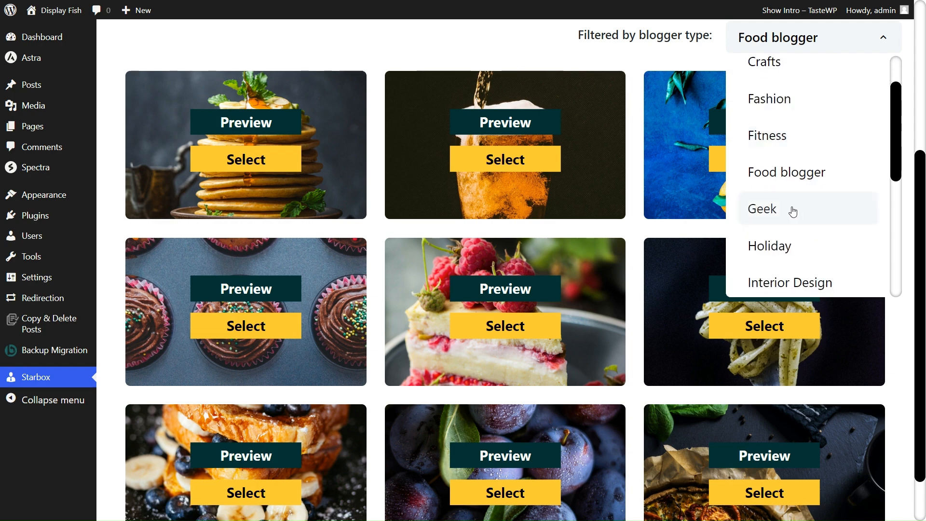
click(794, 211)
click(785, 41)
click(826, 188)
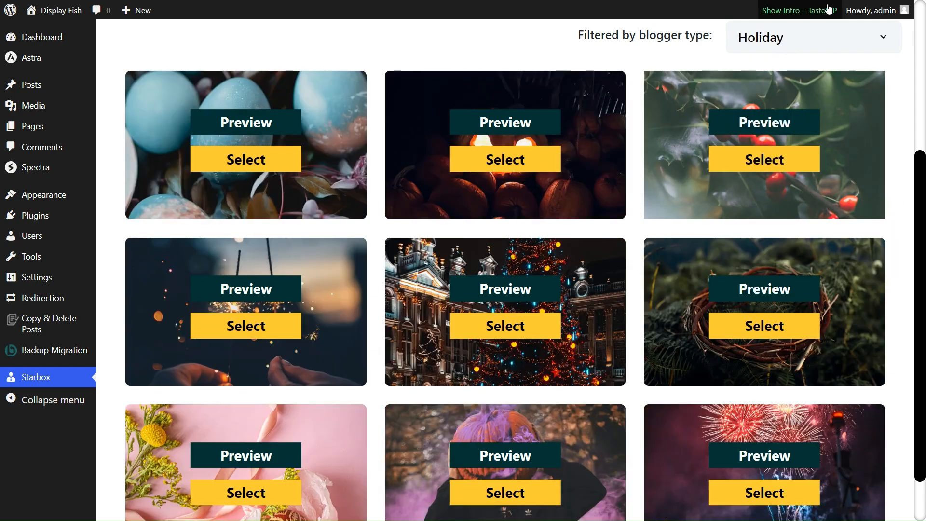
click(827, 47)
click(818, 258)
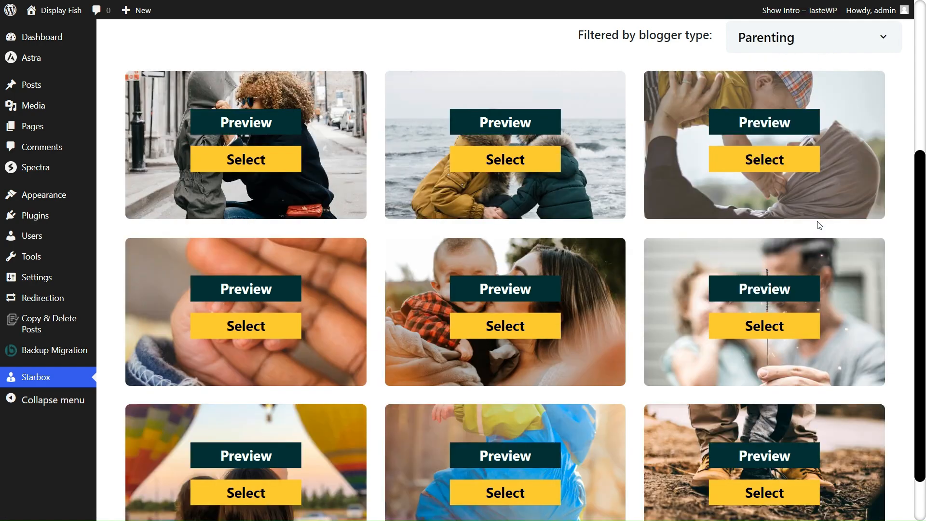
- Switch the blogger type filter through Interior Design, Pets and Photography to view each set of themes
click(762, 42)
click(761, 221)
click(767, 41)
scroll(748, 242, down, 4)
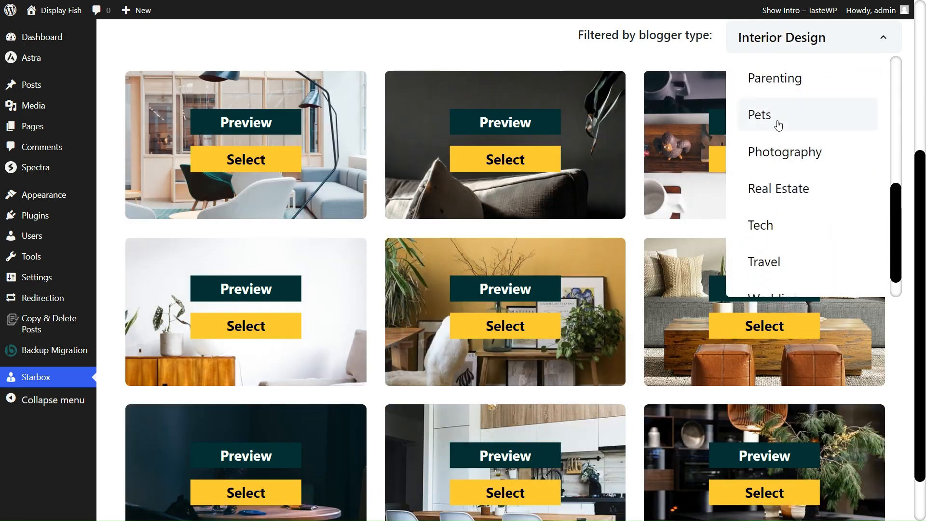
click(778, 125)
click(785, 43)
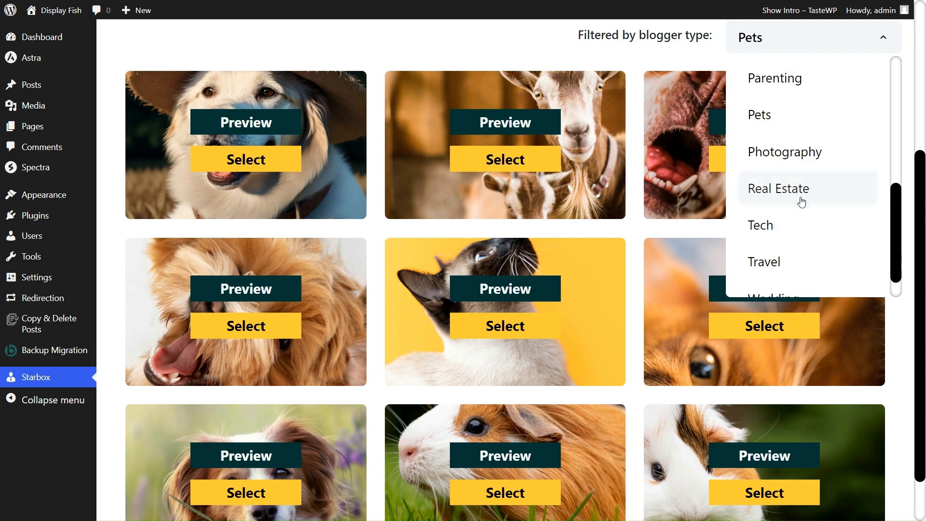
click(801, 154)
- Browse the themes for the Real Estate, Tech, Travel and Wedding blogger types
click(801, 39)
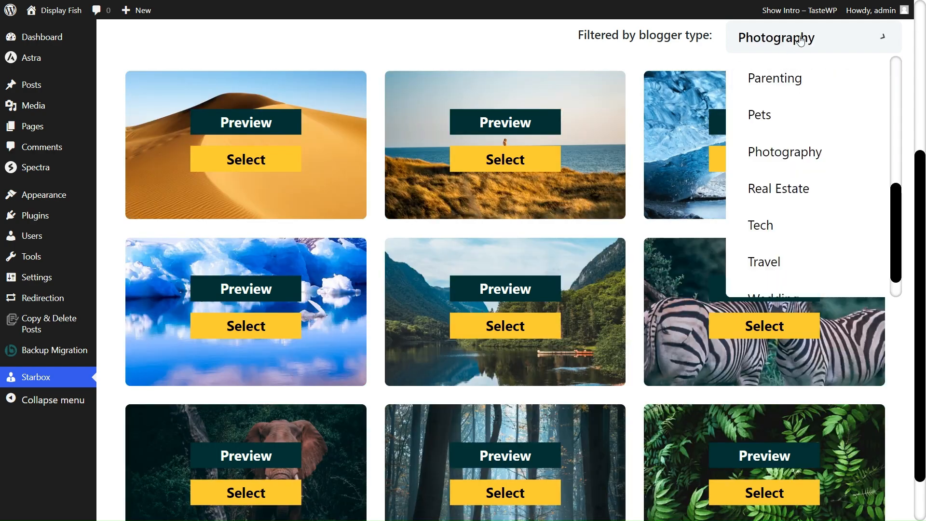
click(779, 188)
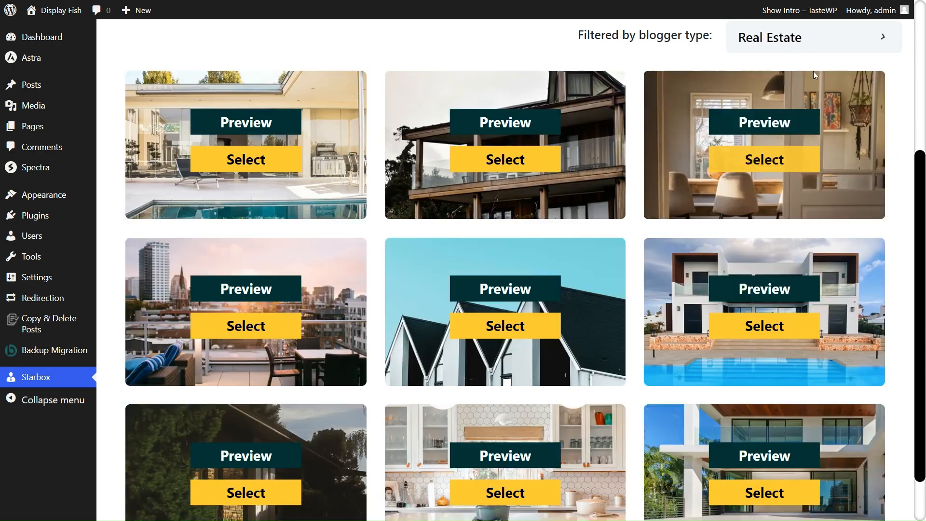
click(818, 45)
click(802, 227)
click(801, 47)
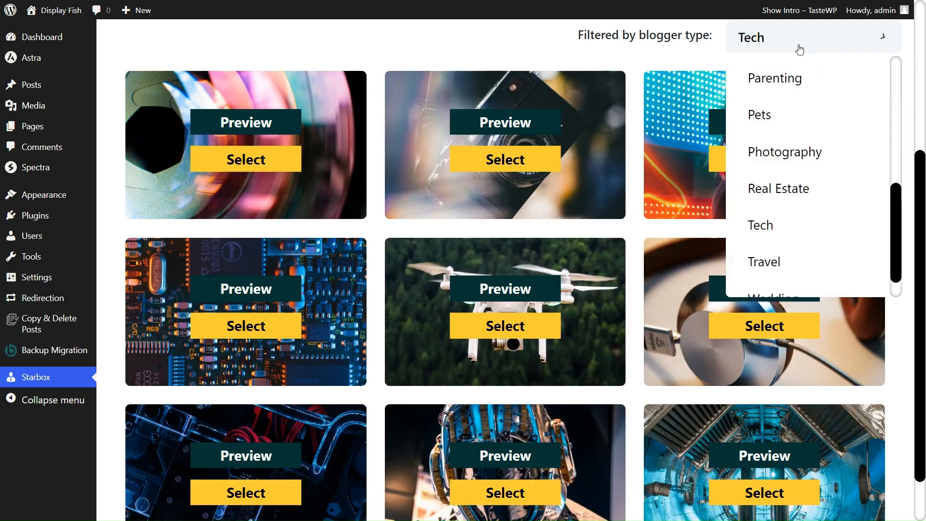
scroll(795, 198, down, 1)
click(774, 233)
click(813, 44)
click(801, 265)
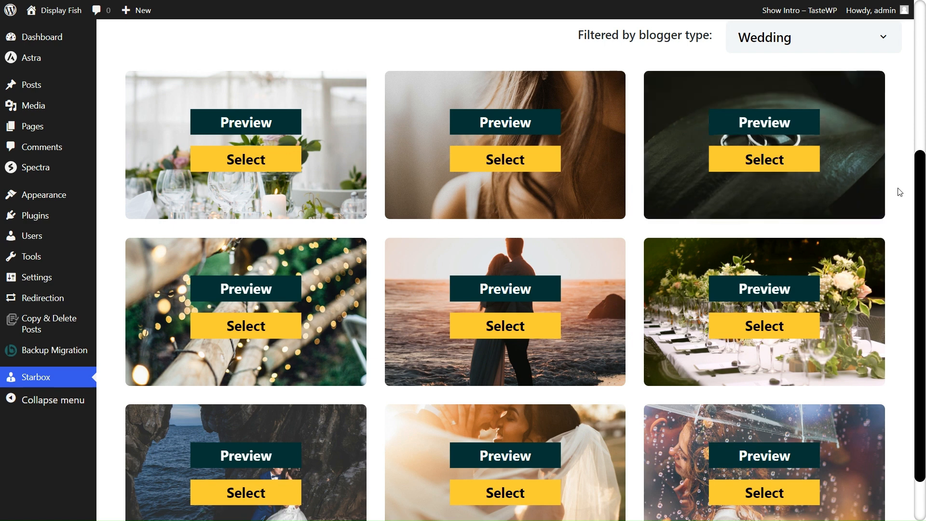
- Set the blogger type filter back to Crafts
click(816, 41)
scroll(834, 149, up, 5)
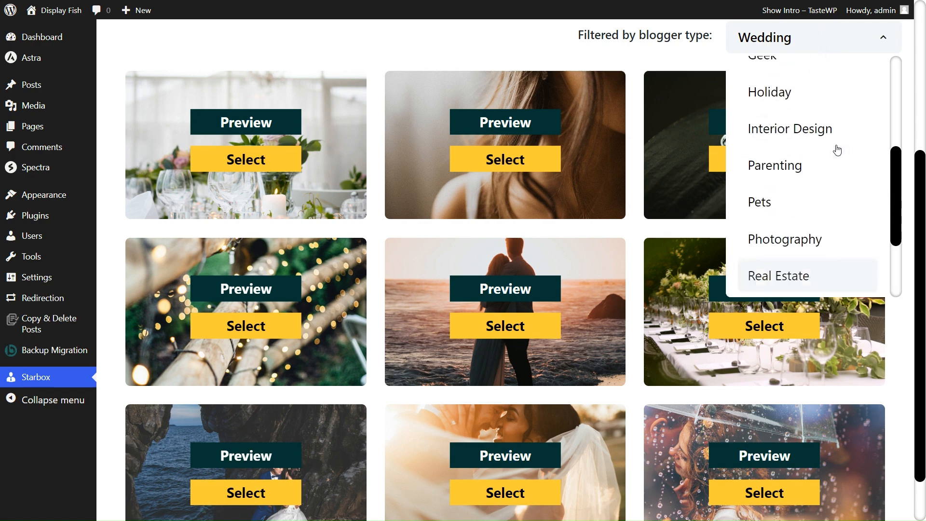
click(790, 121)
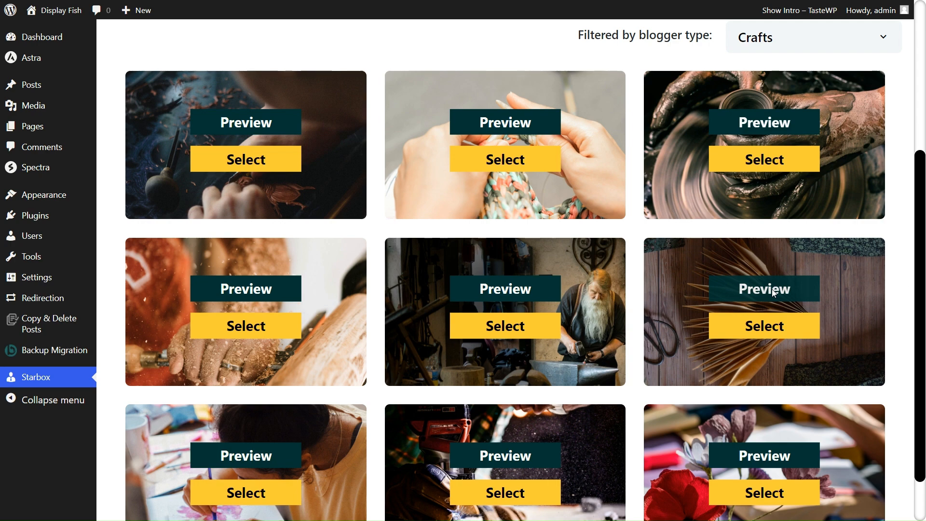
- Preview the wood-carving Crafts theme and view its first four author box layouts
scroll(250, 179, up, 2)
click(253, 180)
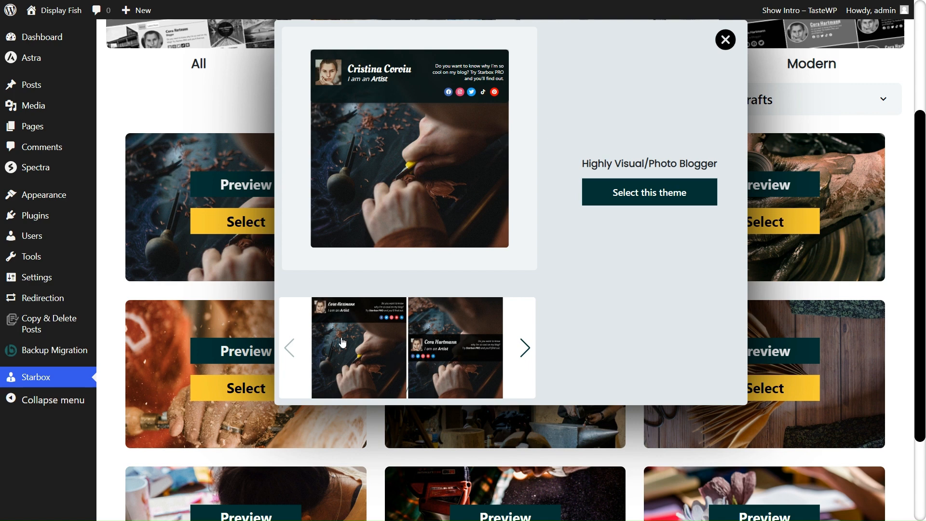
click(451, 357)
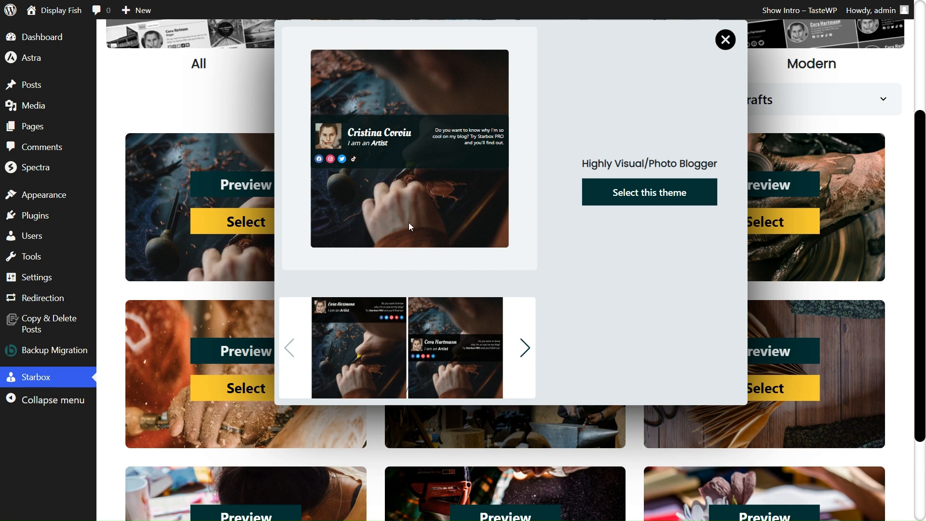
click(524, 348)
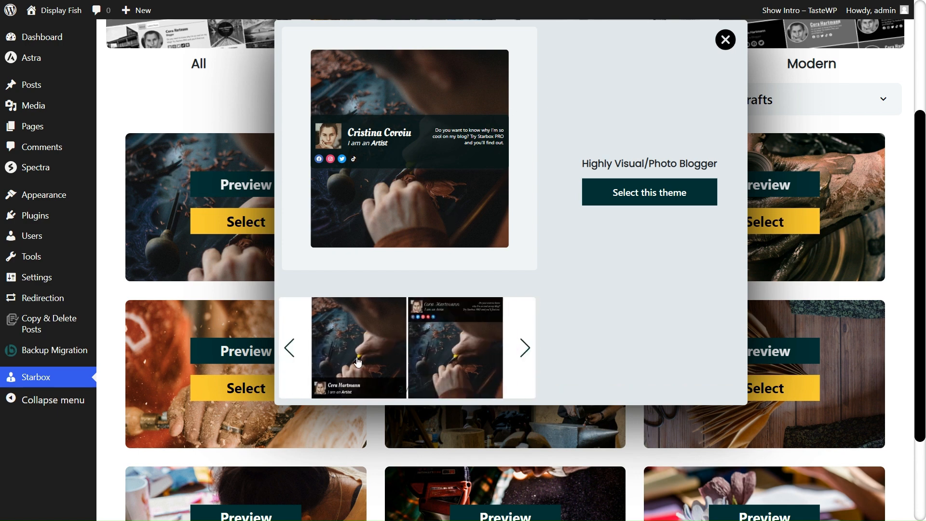
click(395, 368)
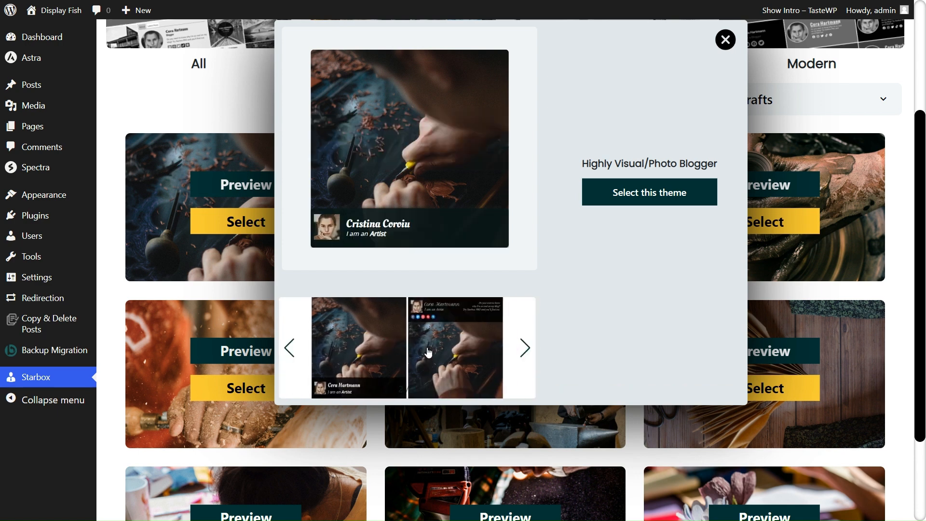
click(428, 353)
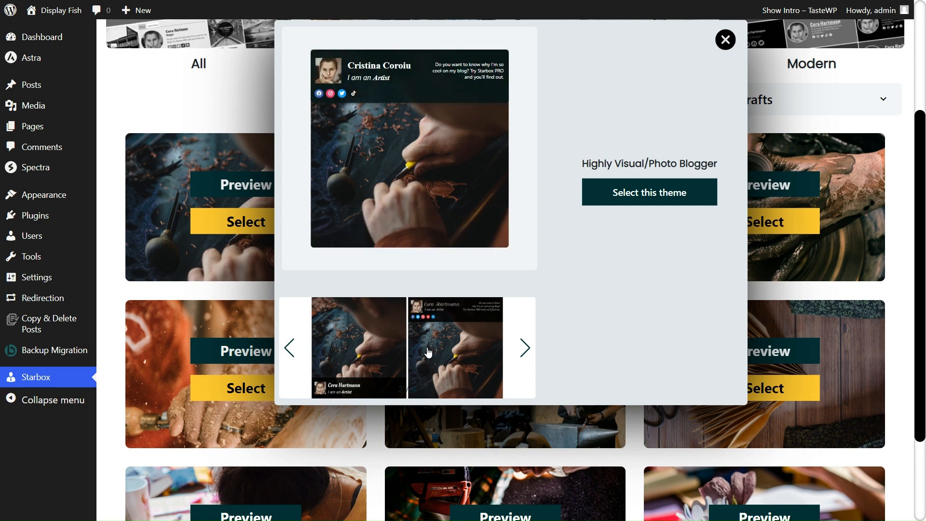
- View the remaining author box layouts of the wood-carving theme and close its preview
click(526, 356)
click(384, 316)
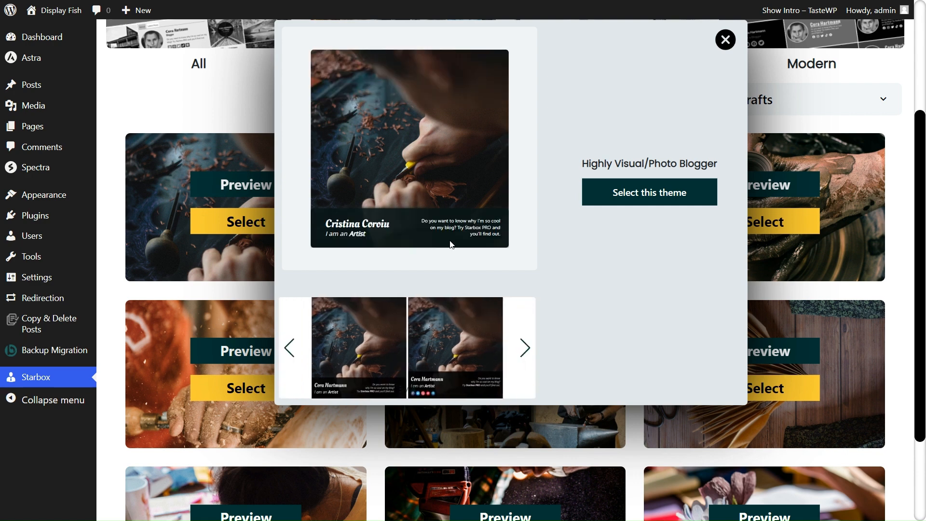
click(455, 341)
click(525, 347)
click(384, 361)
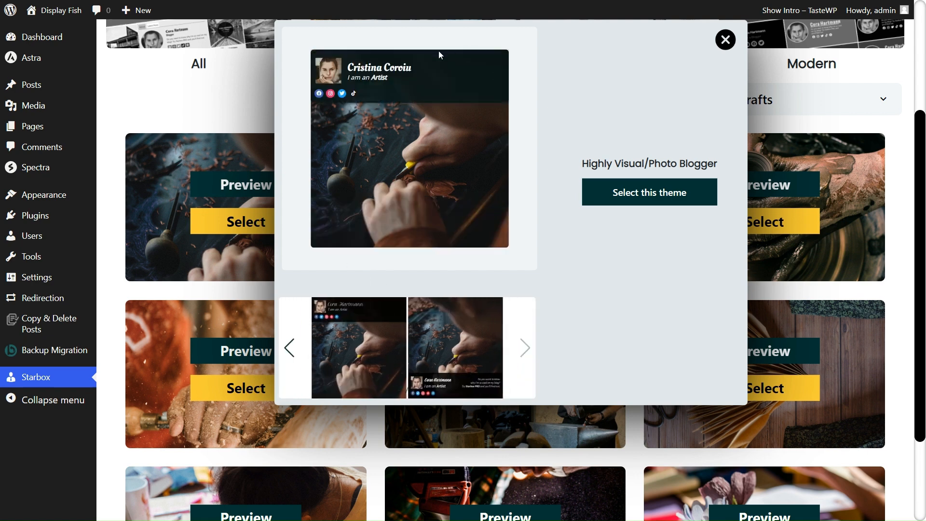
click(441, 336)
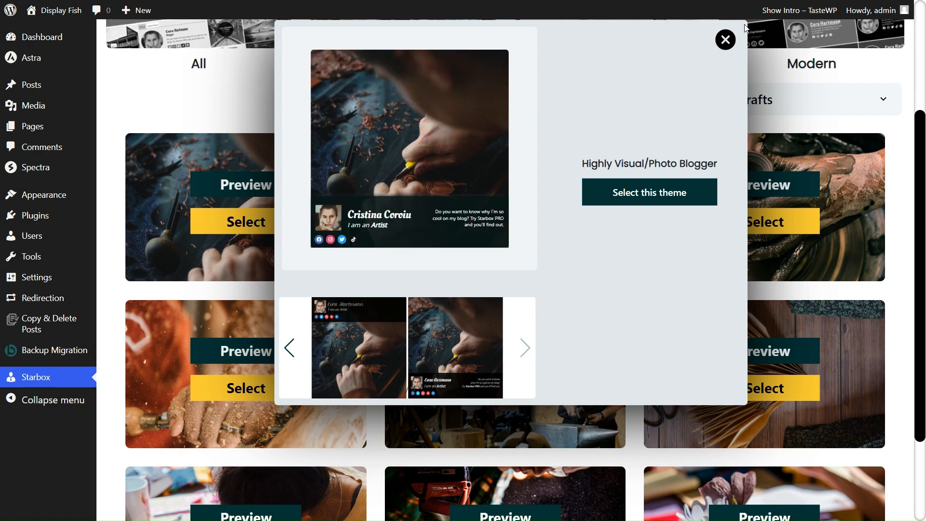
click(722, 44)
- Preview the knitting theme, compare its layouts with the author box in different positions, and close the preview
click(496, 186)
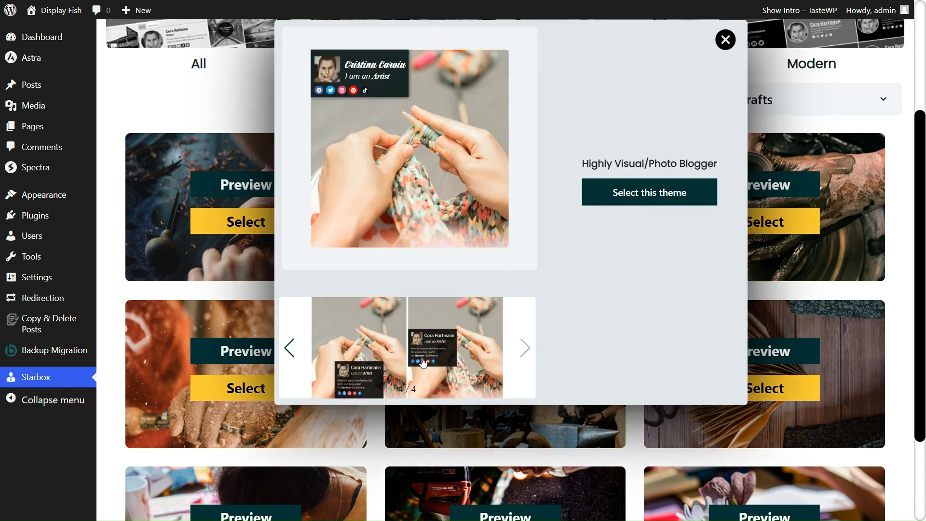
click(385, 361)
click(321, 354)
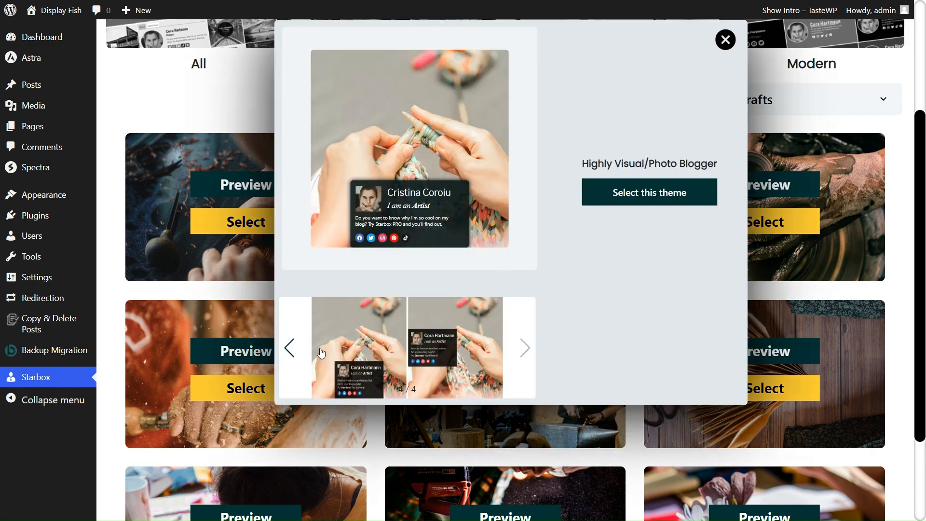
click(290, 347)
click(404, 347)
click(290, 347)
click(404, 346)
click(381, 346)
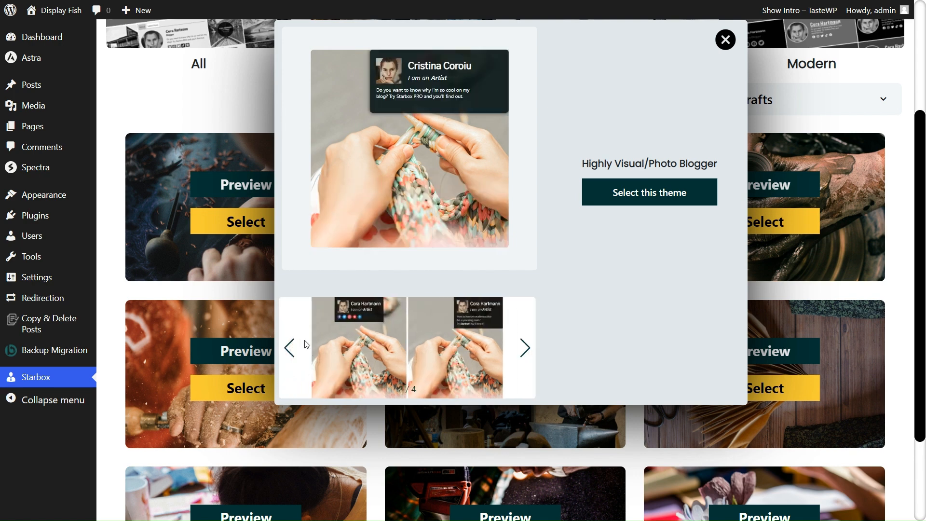
click(288, 349)
click(468, 359)
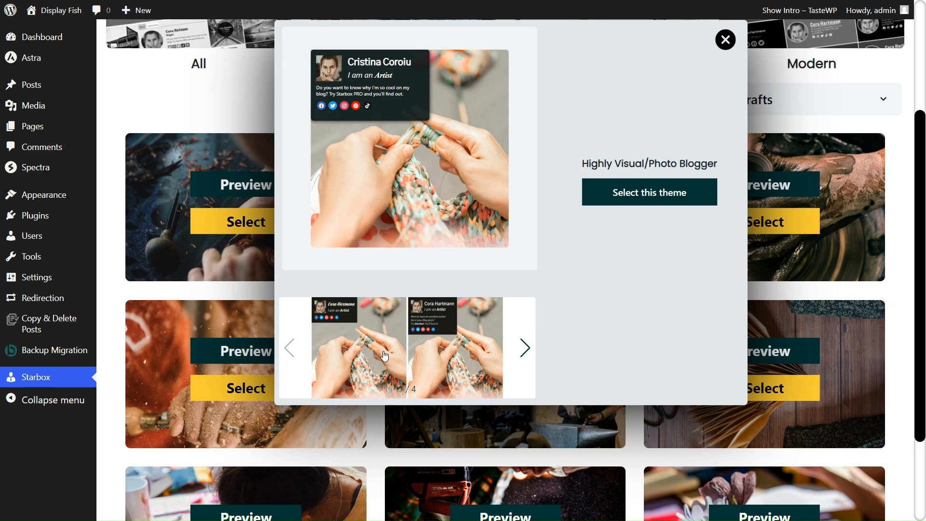
click(727, 42)
- Preview the pottery theme, compare its author box layouts across all the thumbnails, and close the preview
click(791, 186)
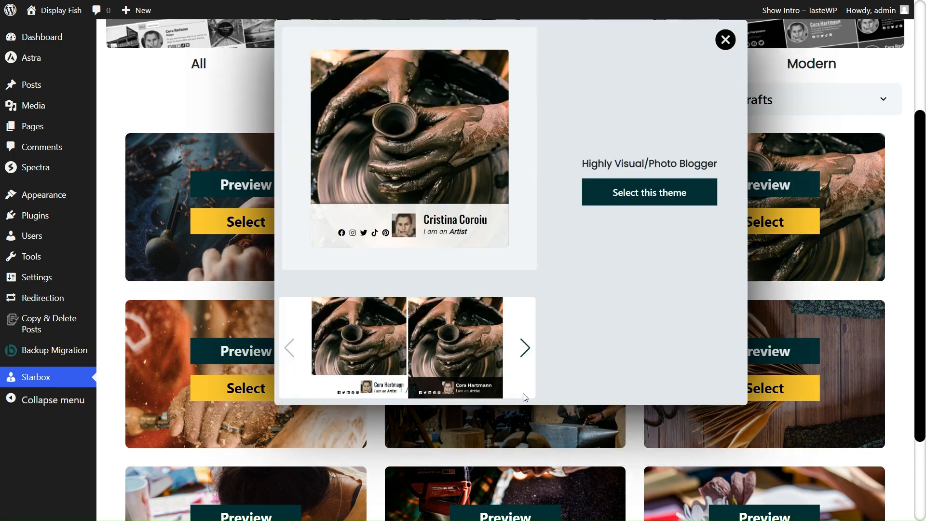
click(501, 348)
click(521, 349)
click(440, 377)
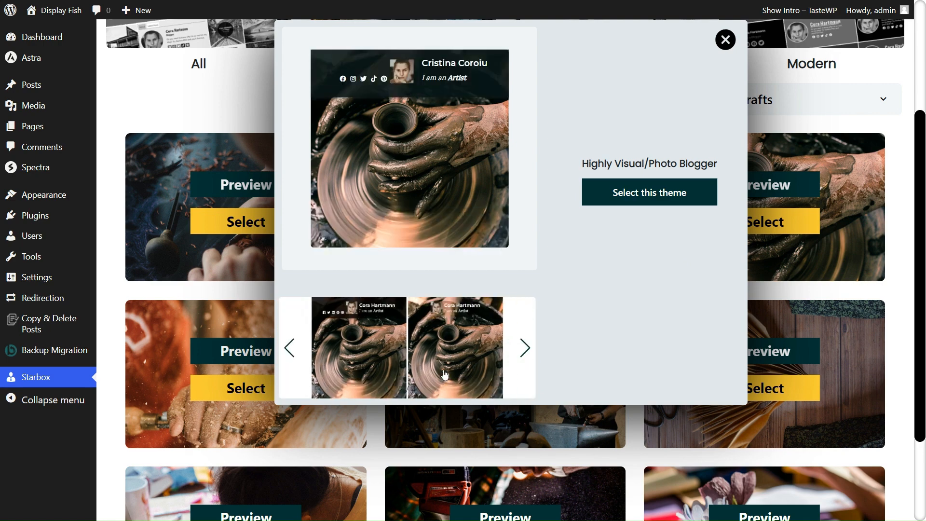
click(524, 352)
click(368, 366)
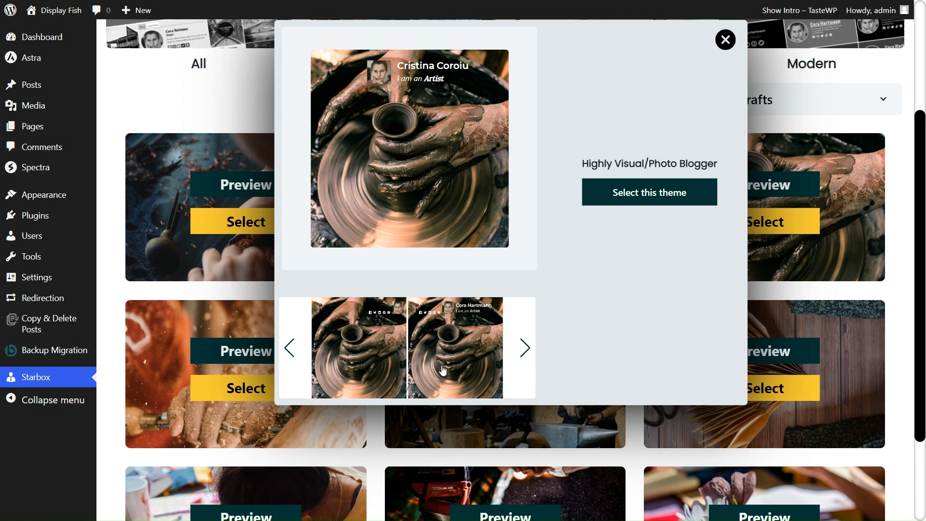
click(467, 368)
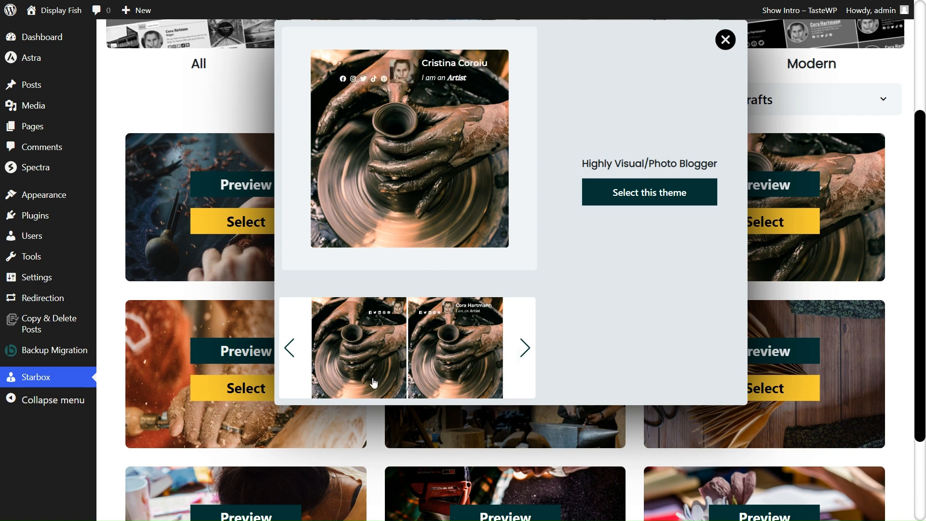
click(526, 352)
click(378, 356)
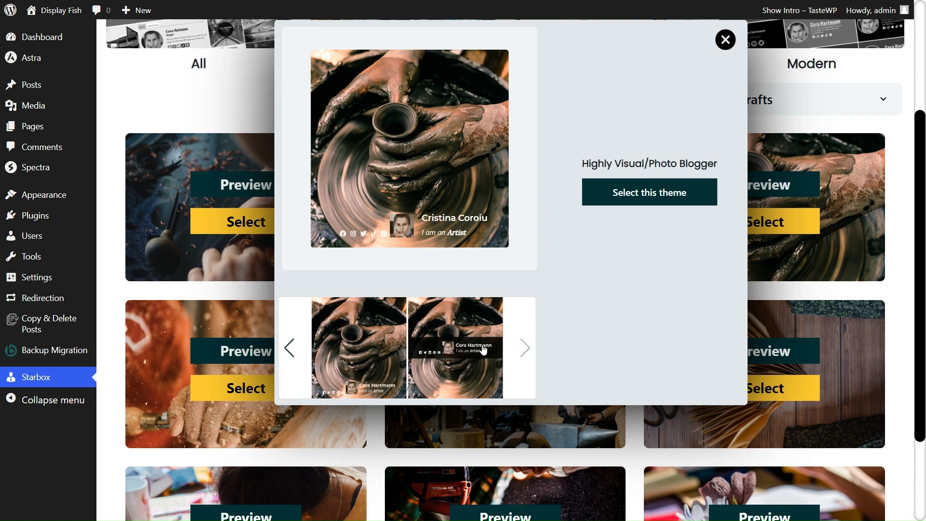
click(500, 344)
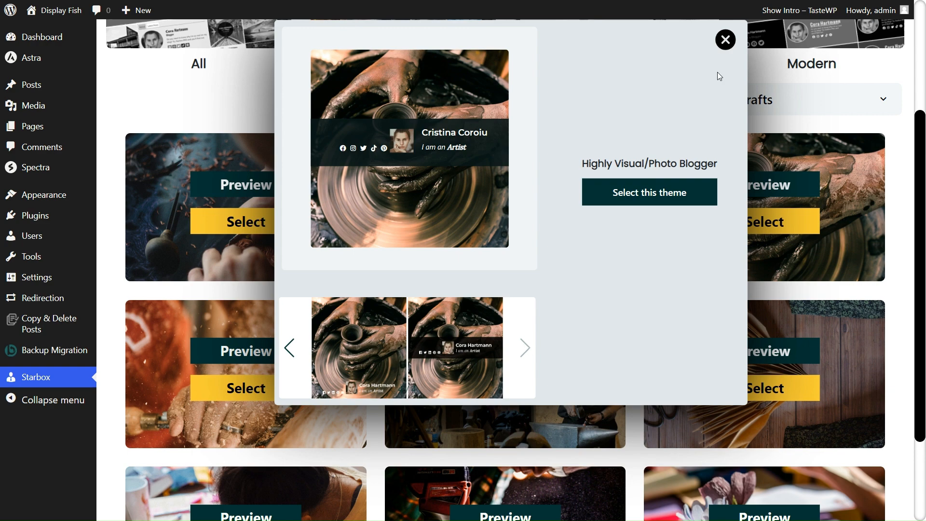
click(892, 266)
- Preview the woodturning theme with the red-clad craftsman, go through its author box layouts from last to first, and close the preview
scroll(290, 218, down, 3)
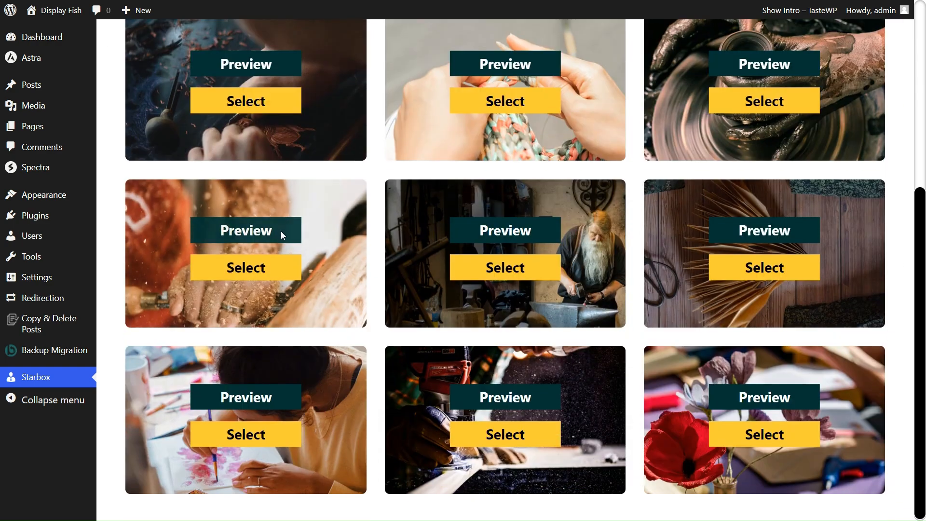
click(281, 231)
click(519, 348)
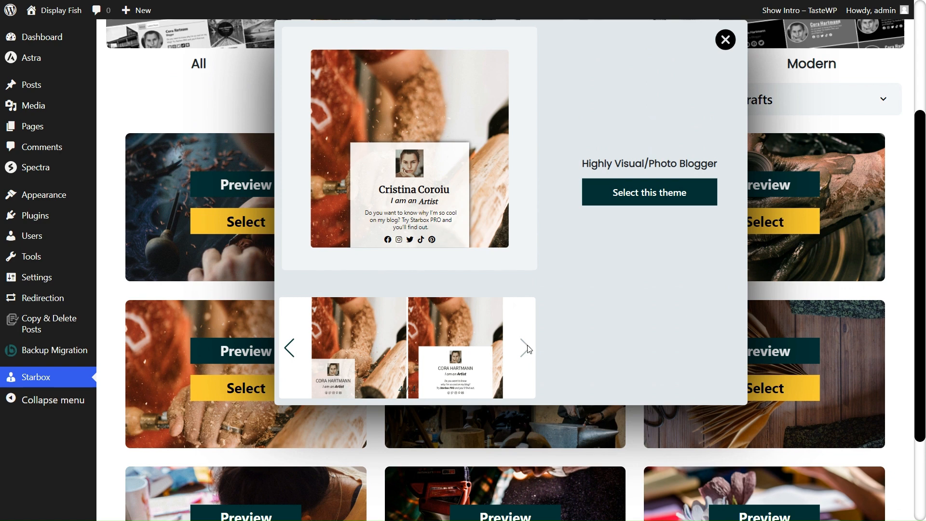
click(289, 348)
click(455, 371)
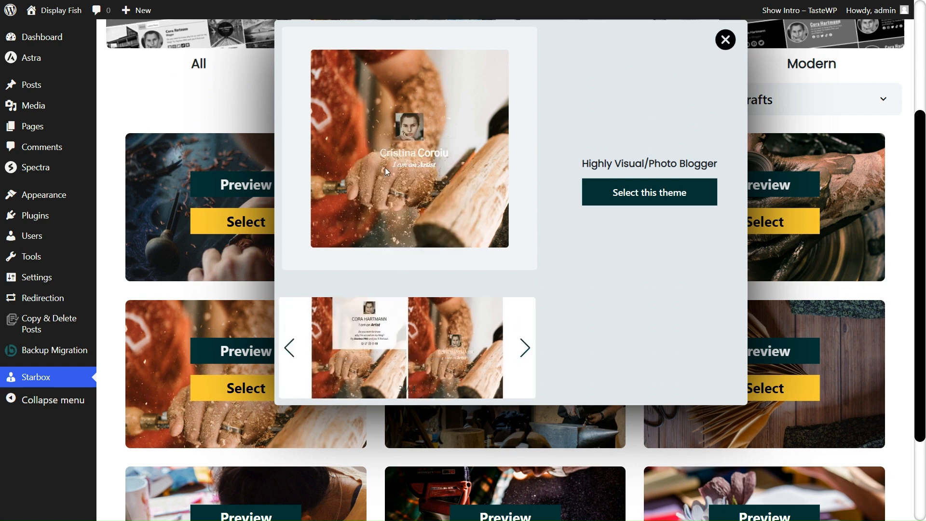
click(388, 341)
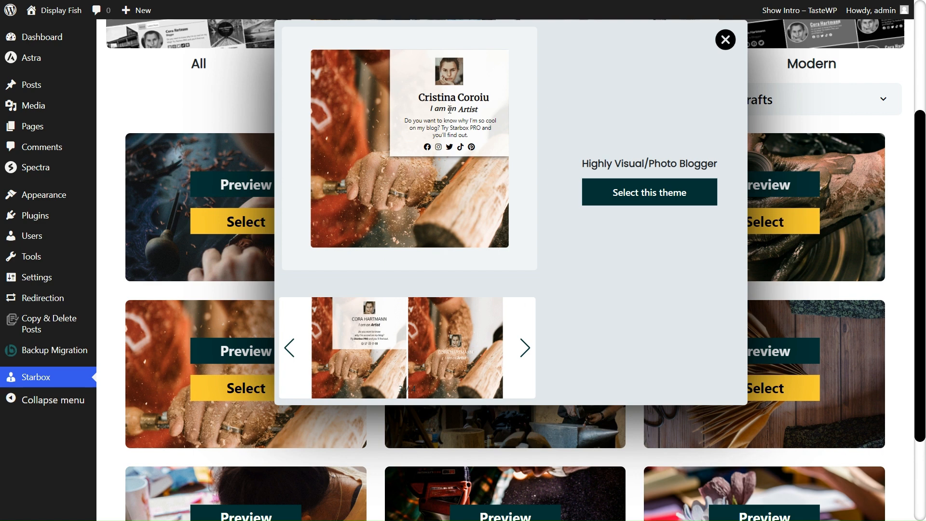
click(290, 348)
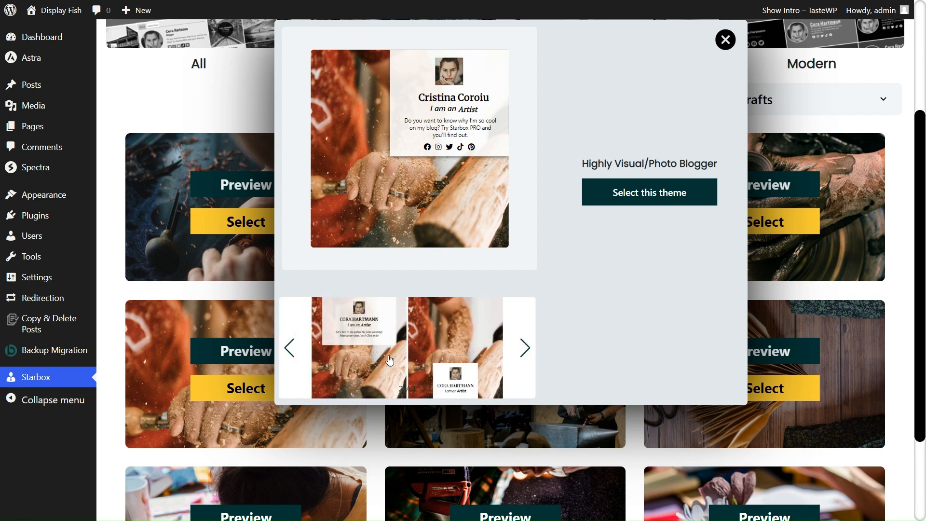
click(420, 359)
click(290, 348)
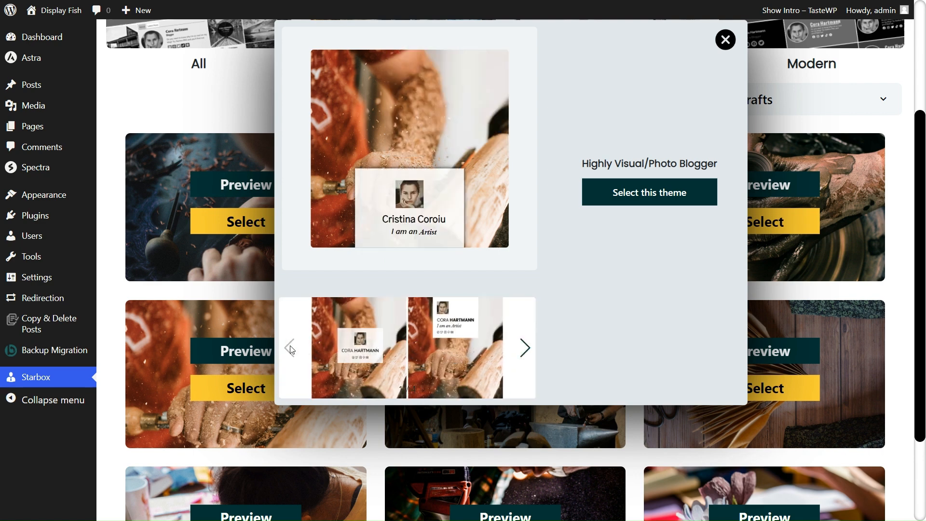
click(358, 348)
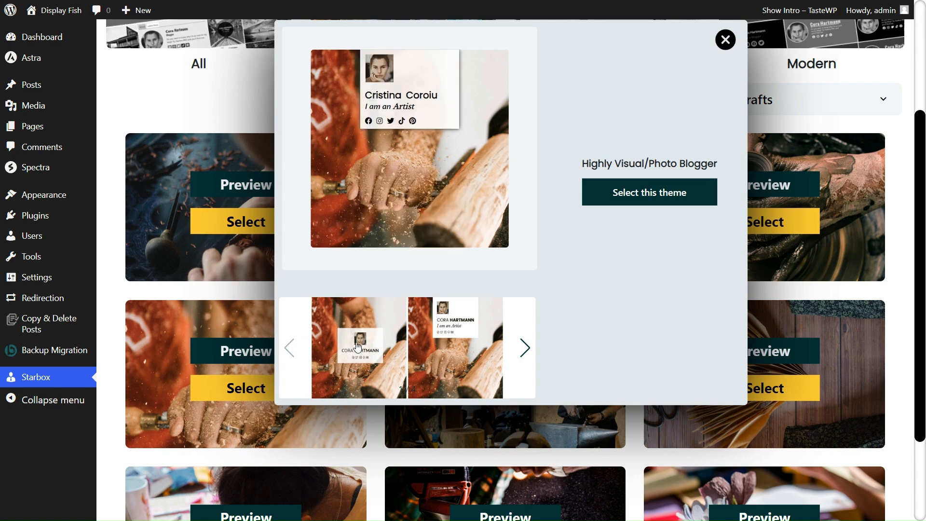
click(725, 39)
- Preview the blacksmith theme, compare its author box layouts with and without the author photo, and close the preview
click(523, 353)
click(525, 357)
click(370, 360)
click(456, 357)
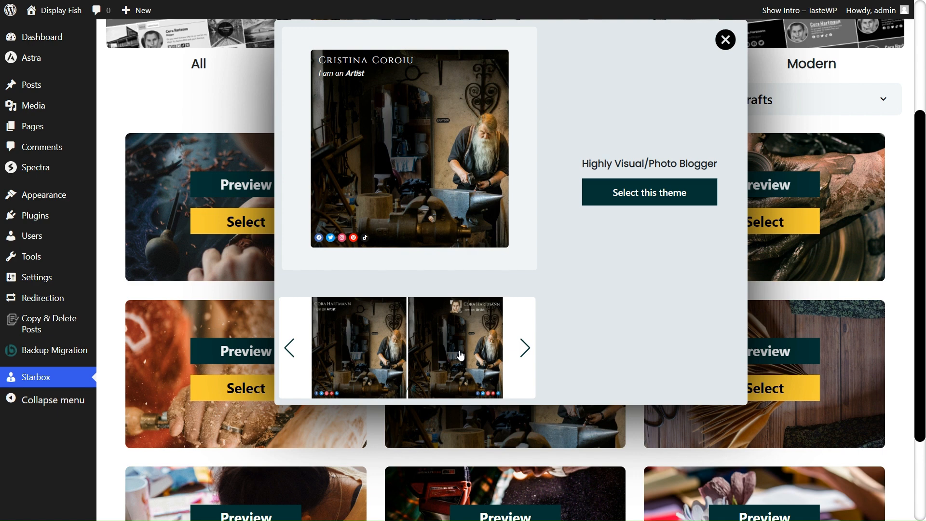
click(525, 342)
click(434, 362)
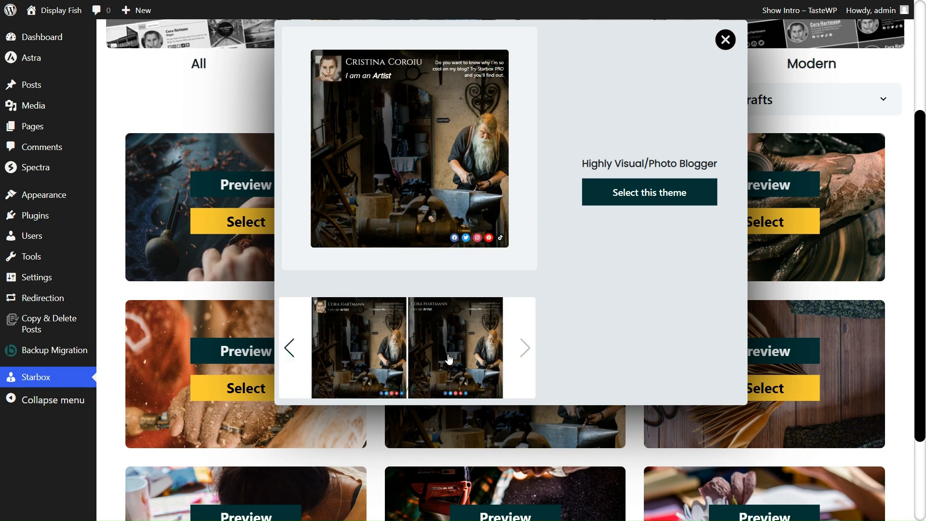
click(472, 363)
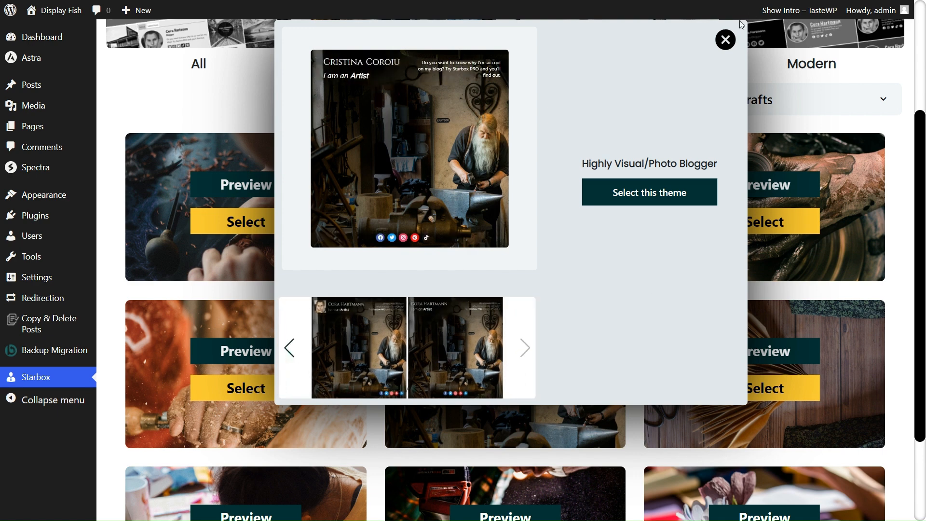
click(726, 40)
- Preview the folded-paper craft theme, compare its layouts with the author bar in different positions, and close the preview
scroll(752, 319, down, 1)
click(779, 295)
scroll(545, 332, up, 1)
click(464, 359)
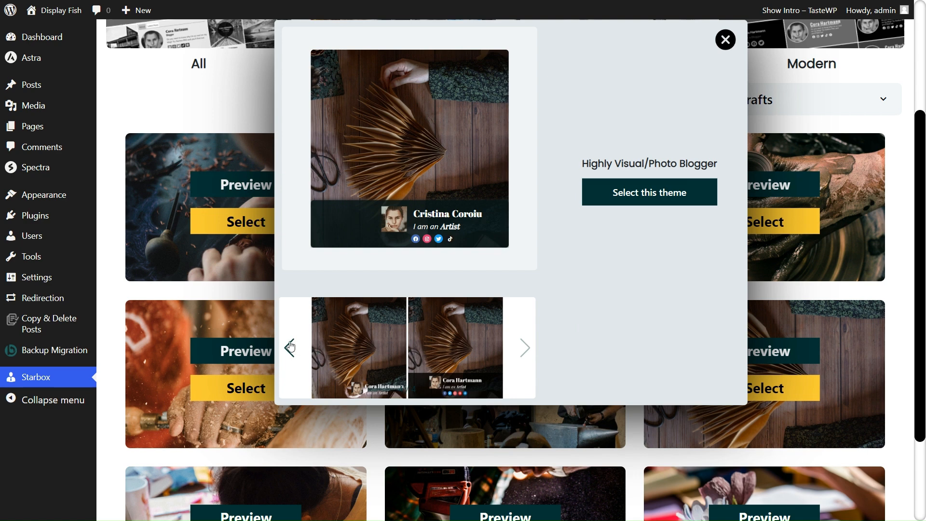
click(445, 359)
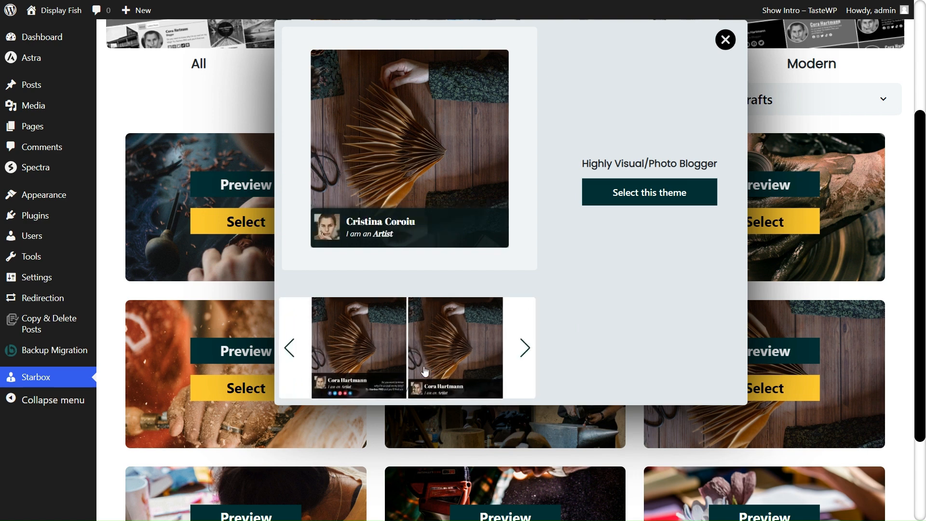
click(365, 355)
click(290, 347)
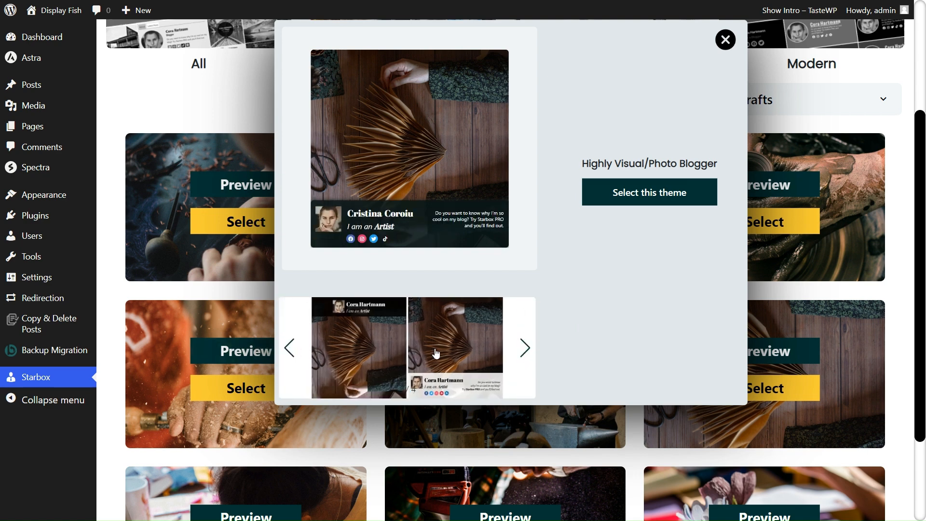
click(402, 356)
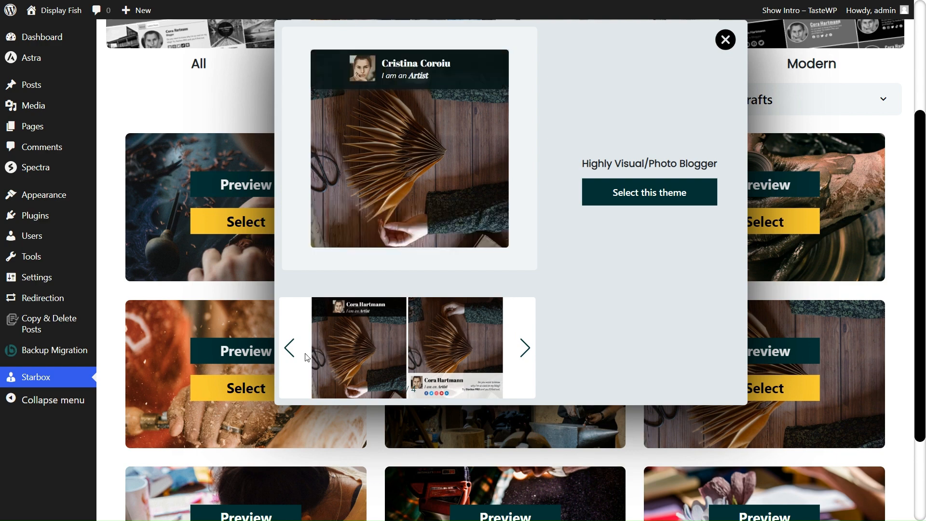
click(289, 349)
click(442, 356)
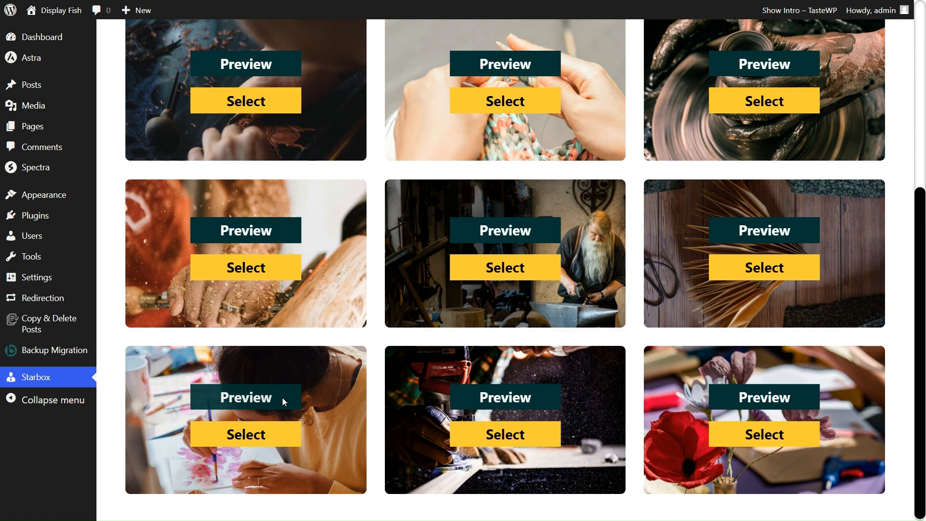
- Preview the watercolour painting theme, compare its dark, transparent and light author box layouts, and close the preview
click(282, 397)
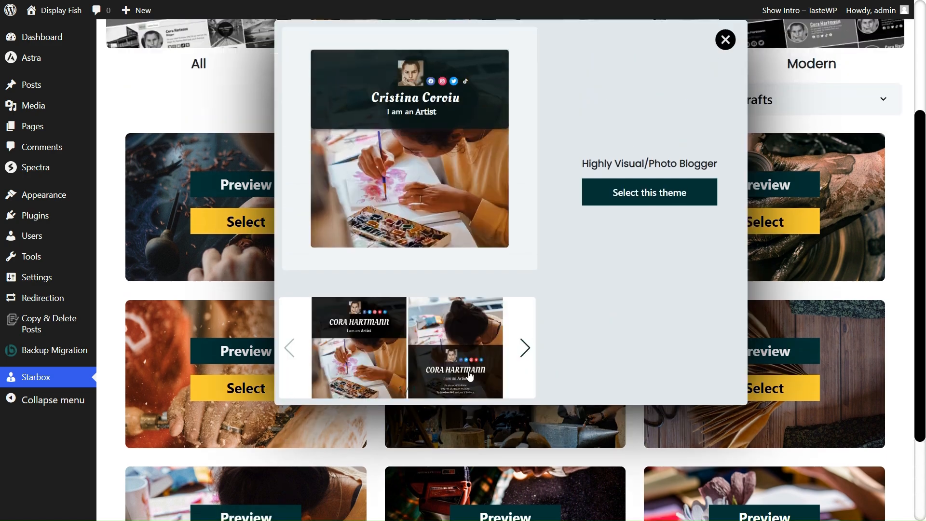
click(471, 357)
click(525, 356)
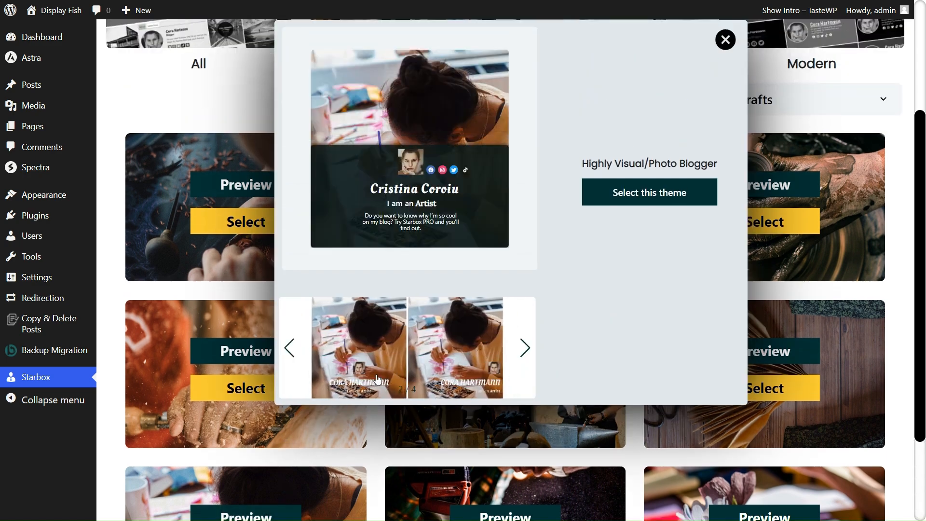
click(462, 376)
click(524, 348)
click(325, 372)
click(525, 348)
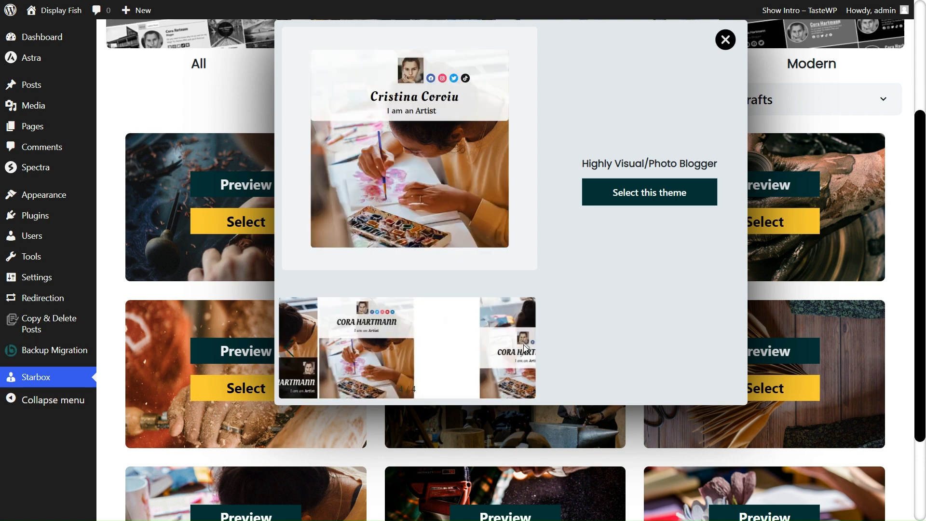
click(361, 368)
click(464, 350)
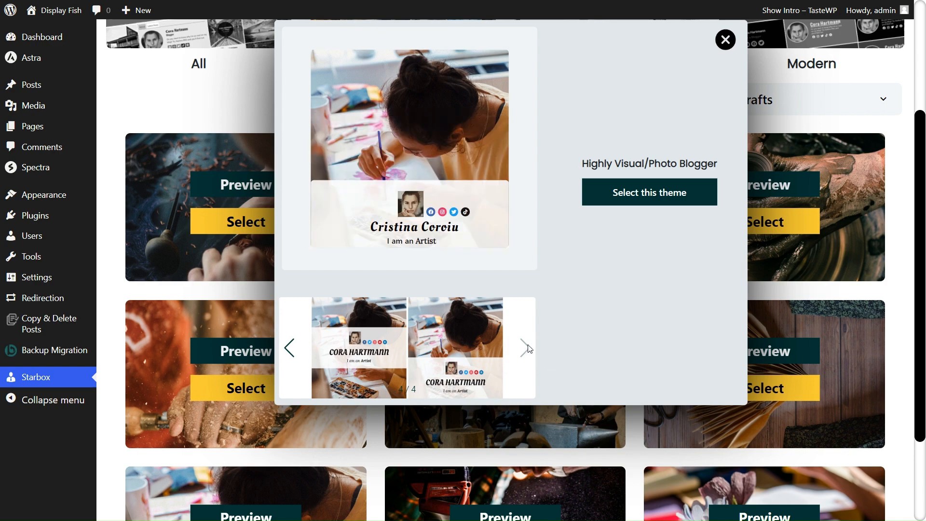
click(830, 405)
- Preview the power-tool woodworking theme, look through its author box layouts, and close the preview
scroll(523, 398, down, 3)
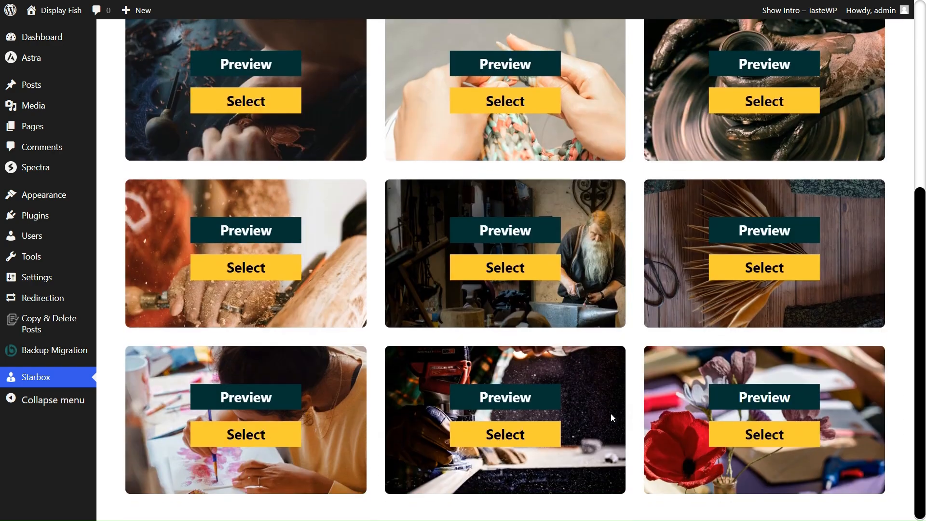
click(492, 396)
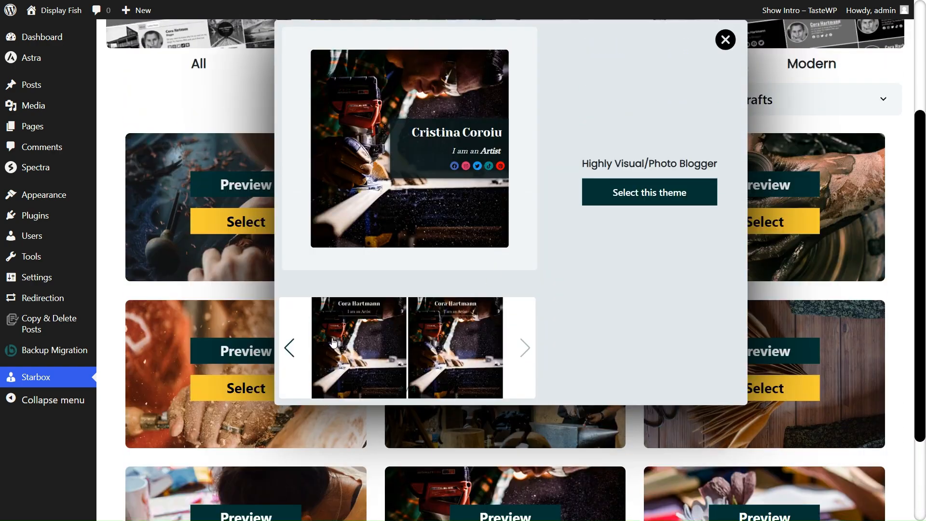
click(462, 344)
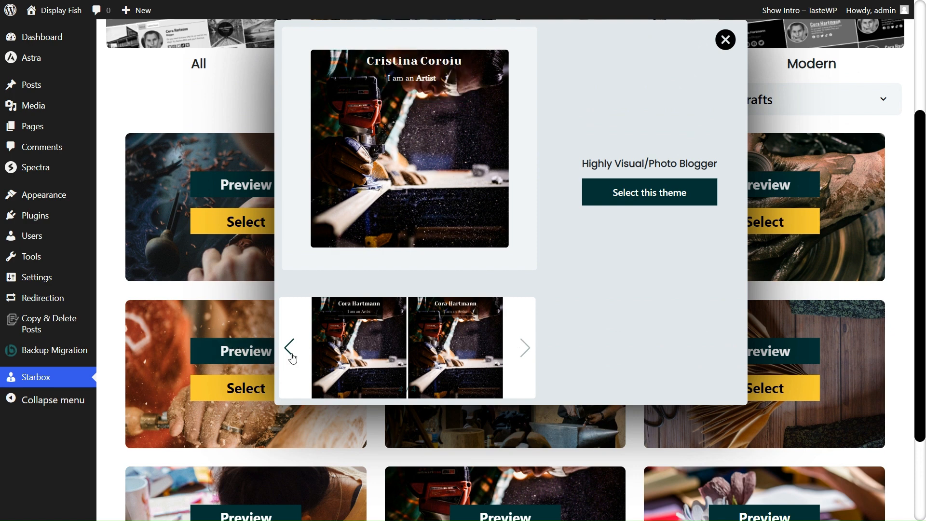
click(524, 347)
click(362, 360)
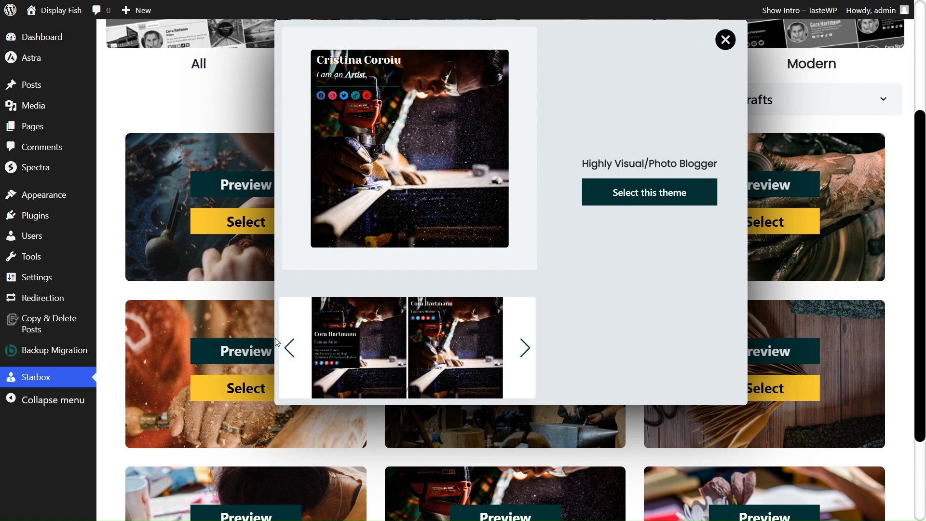
click(289, 346)
click(454, 363)
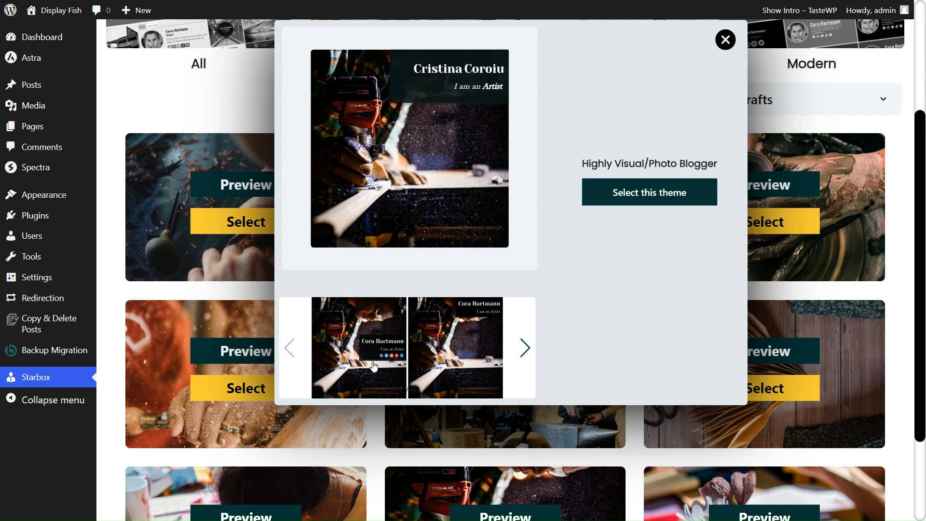
click(331, 368)
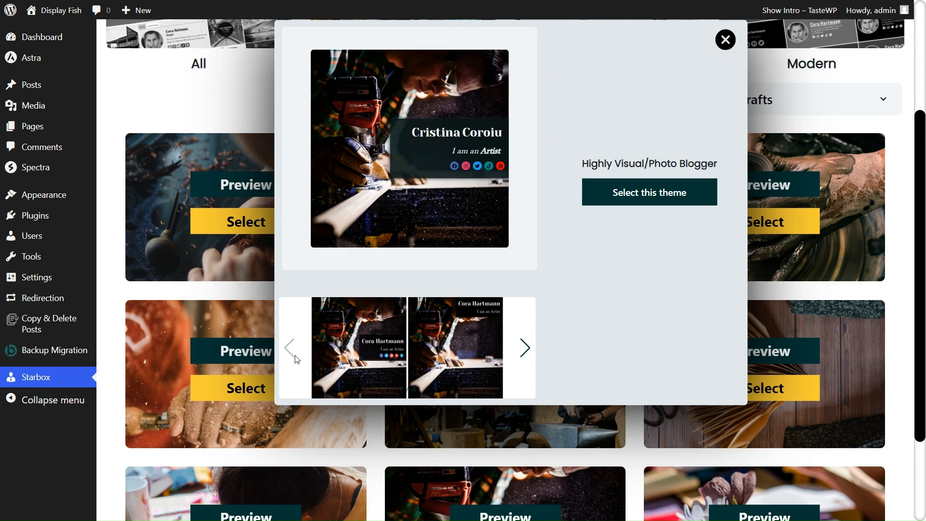
click(851, 437)
- Preview the flower-vase craft theme, compare its dark, transparent and light circular author box layouts, and close the preview
click(764, 514)
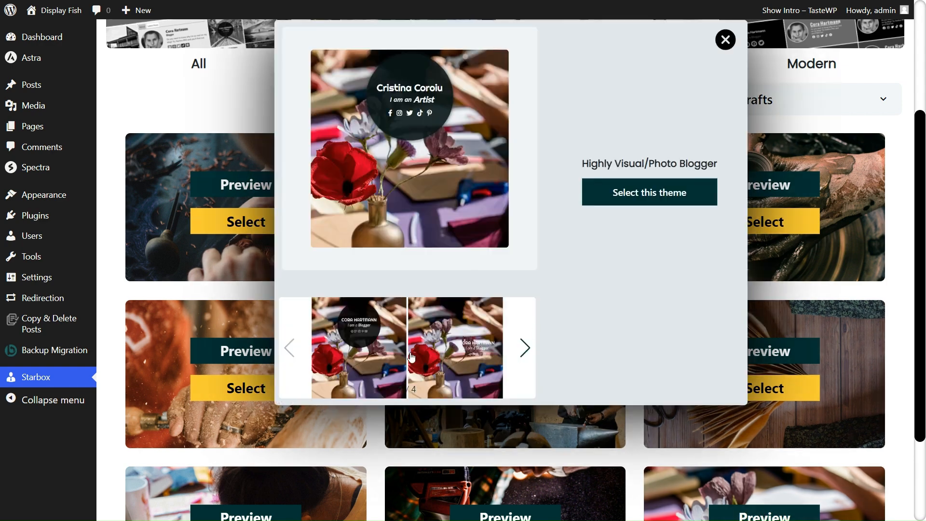
click(526, 347)
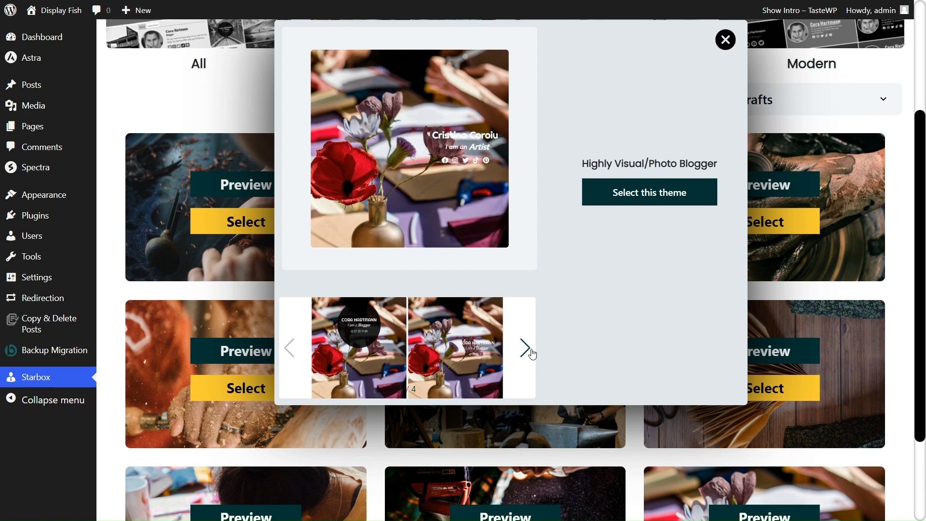
click(526, 348)
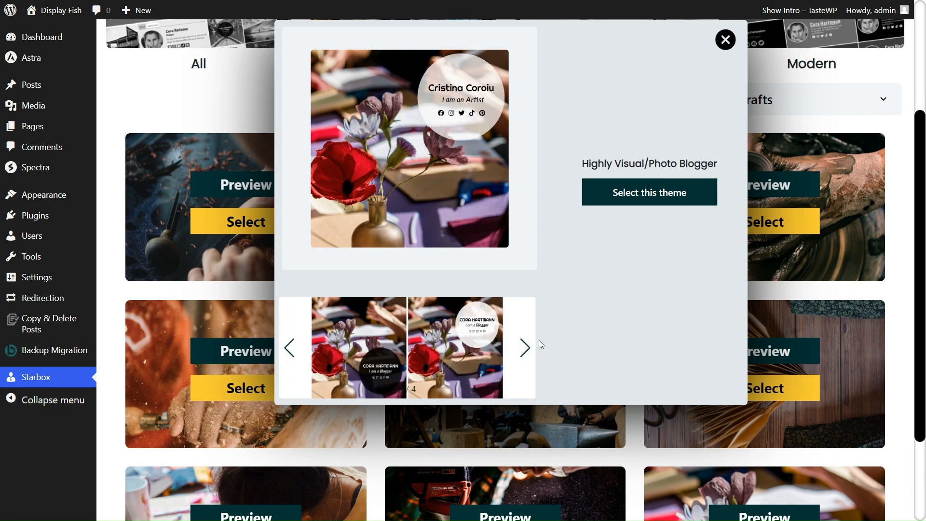
click(526, 348)
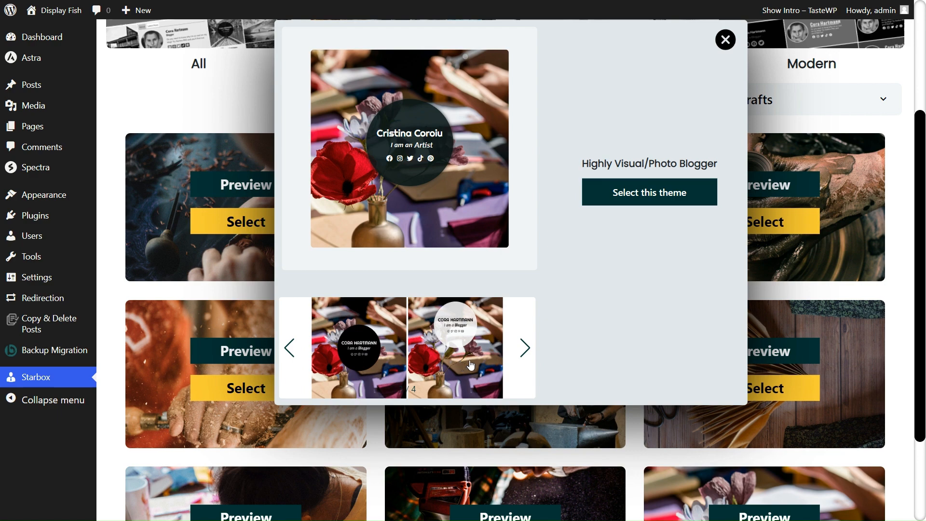
click(525, 349)
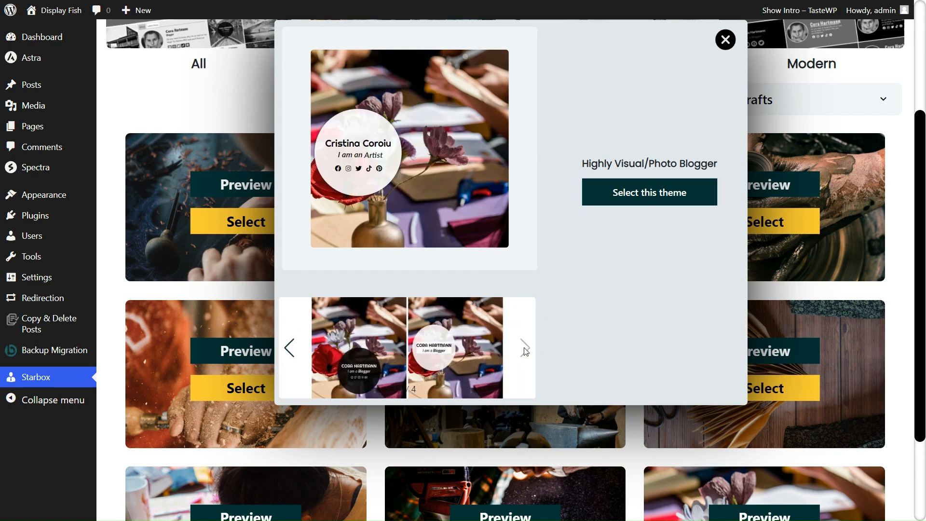
click(879, 367)
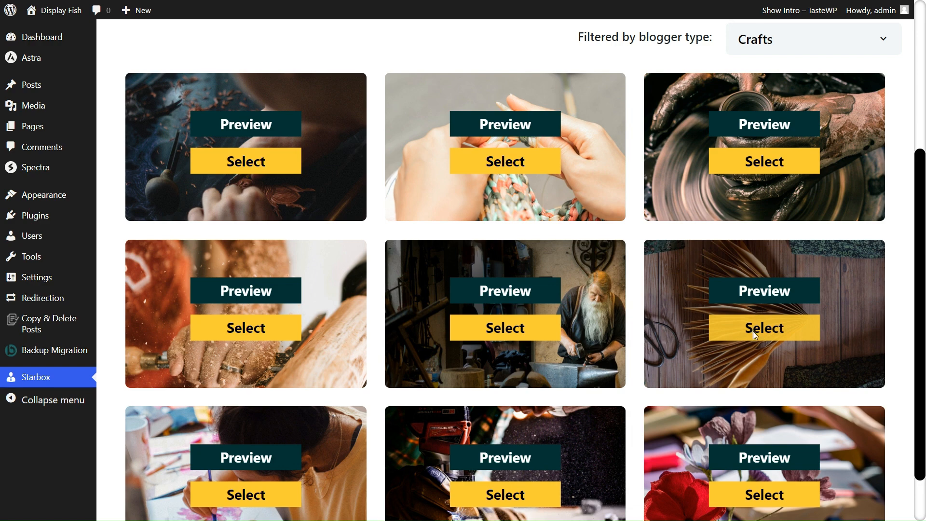
- Select the folded-paper craft theme, switching to its layout with the dark author bar along the image's lower edge
click(790, 336)
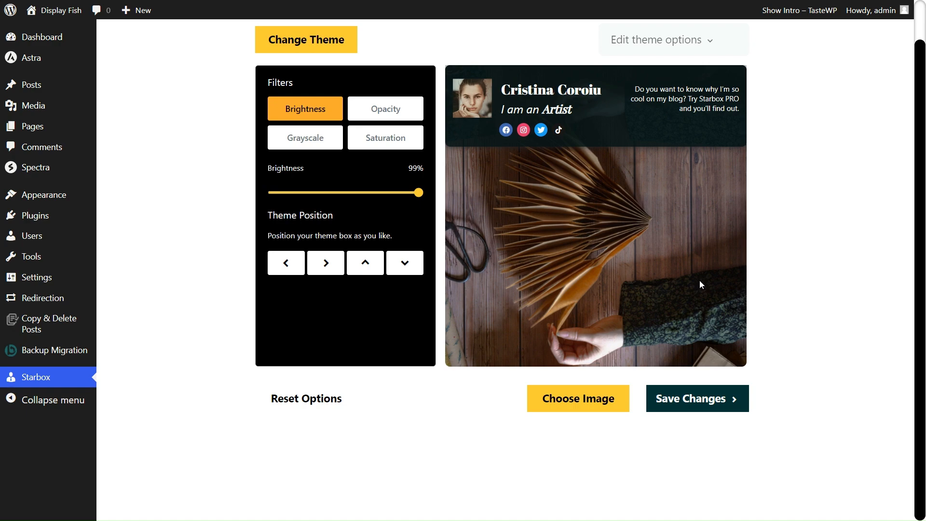
click(351, 49)
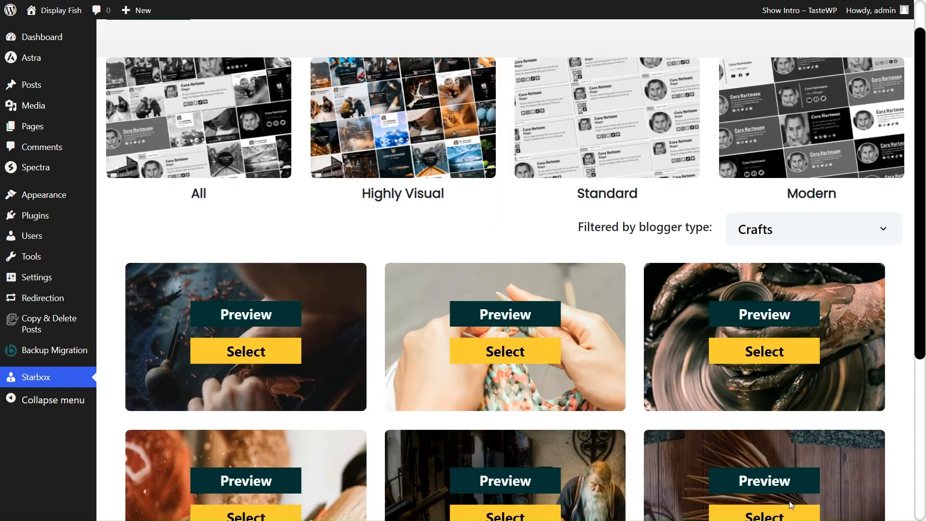
click(787, 488)
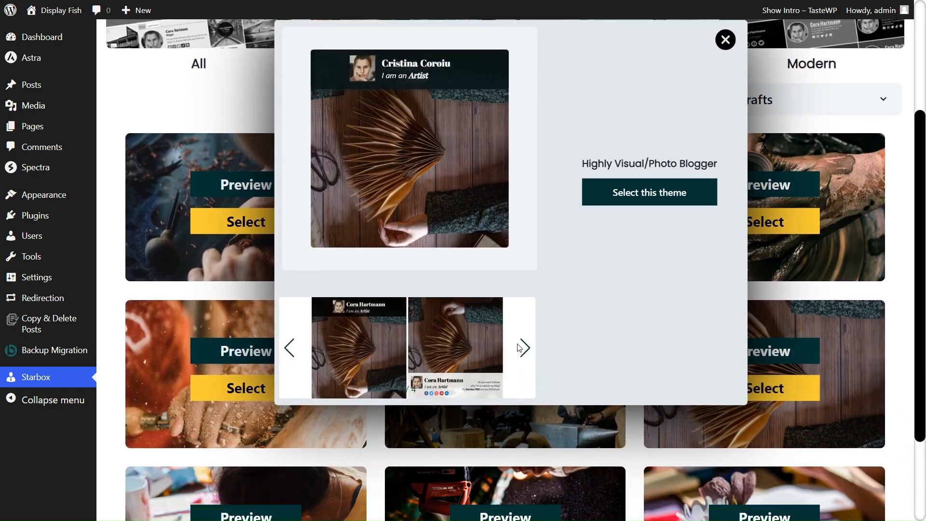
click(517, 349)
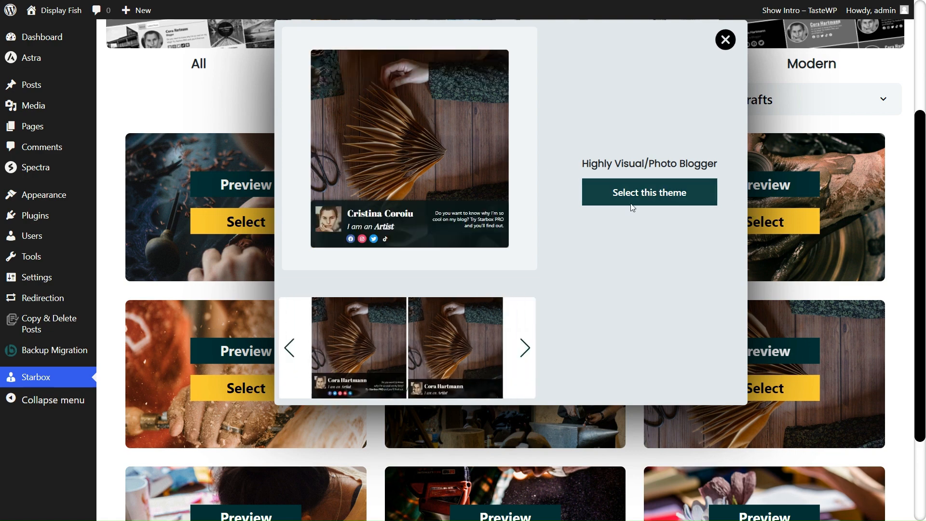
click(661, 203)
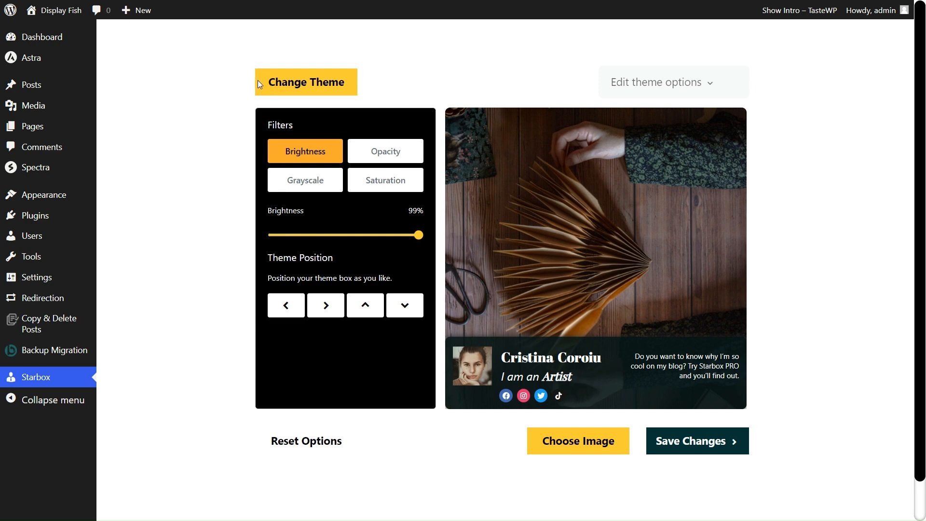
- Return to the theme gallery and filter the themes by the Holiday blogger type
click(283, 82)
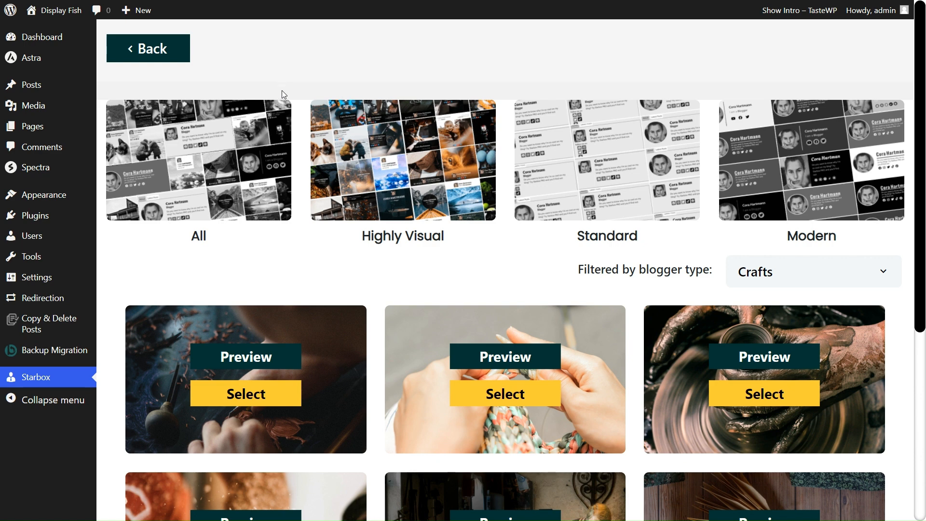
click(392, 187)
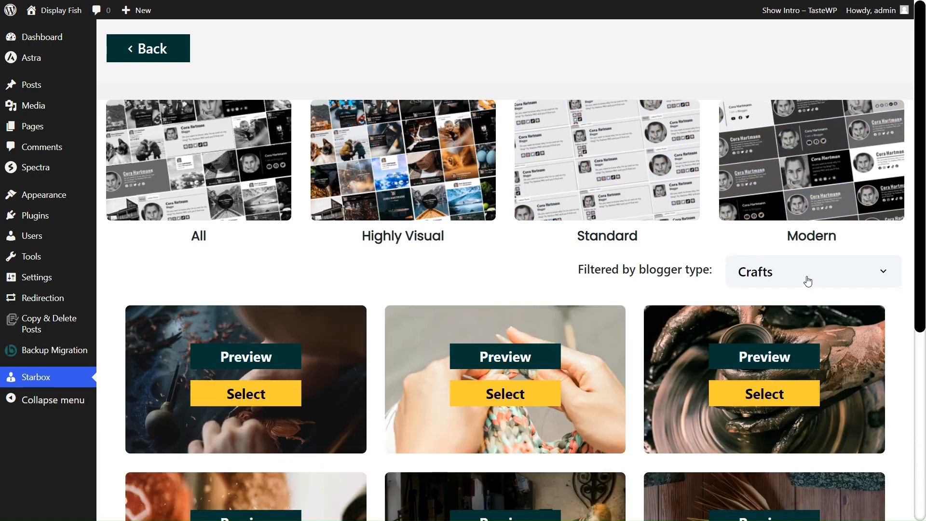
click(805, 279)
scroll(825, 357, down, 1)
scroll(833, 377, down, 6)
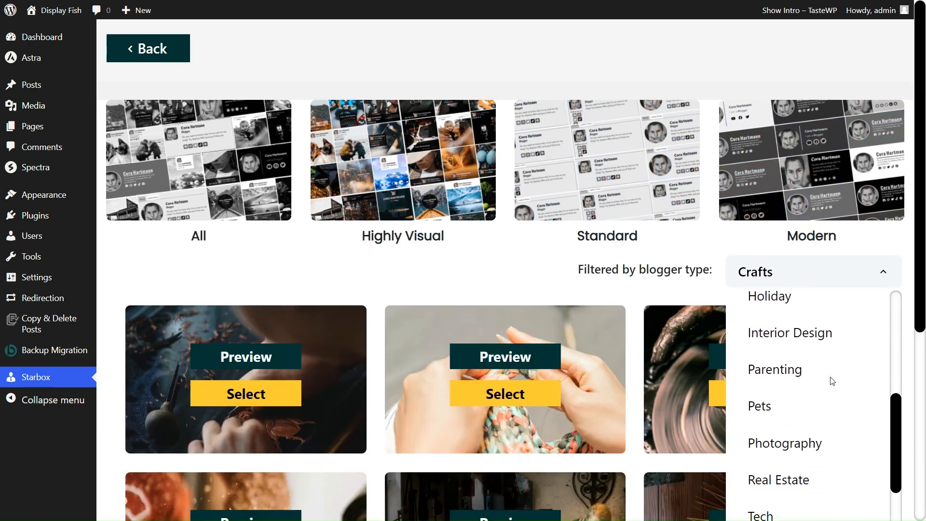
scroll(831, 380, down, 1)
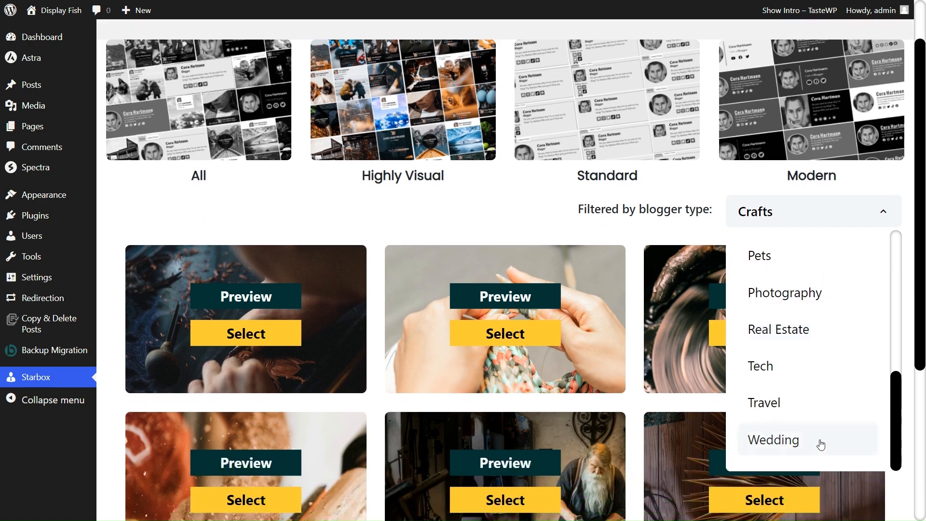
scroll(791, 292, up, 3)
click(802, 273)
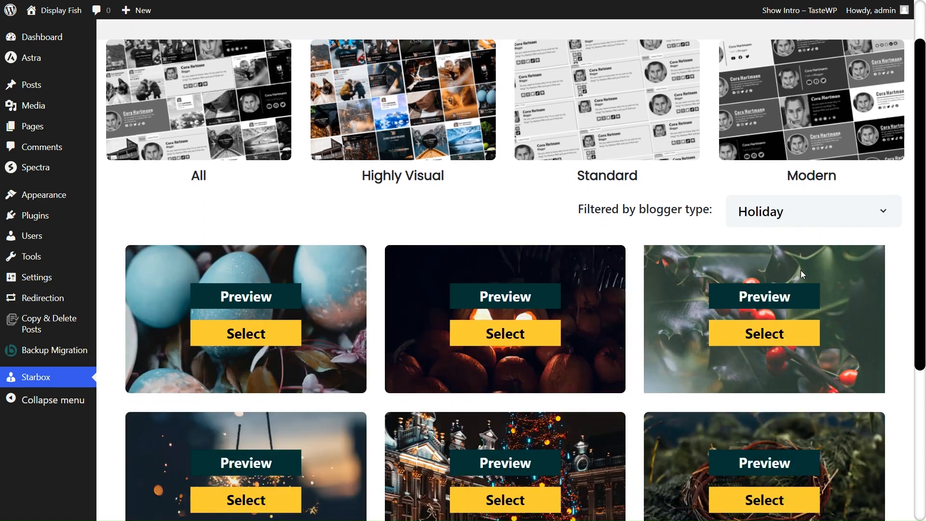
- Preview the holly berry theme and select its layout with the transparent author box along the image's upper edge
scroll(918, 378, down, 1)
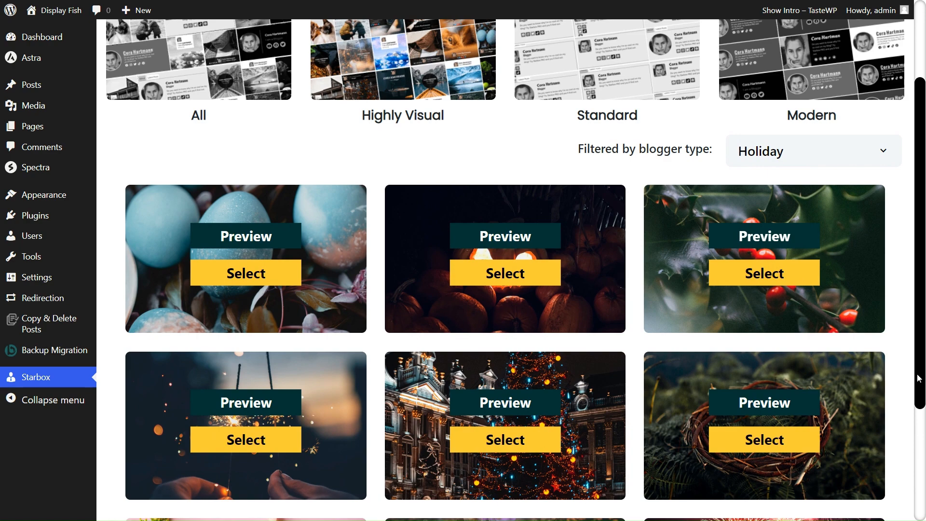
scroll(918, 378, down, 3)
scroll(917, 378, up, 1)
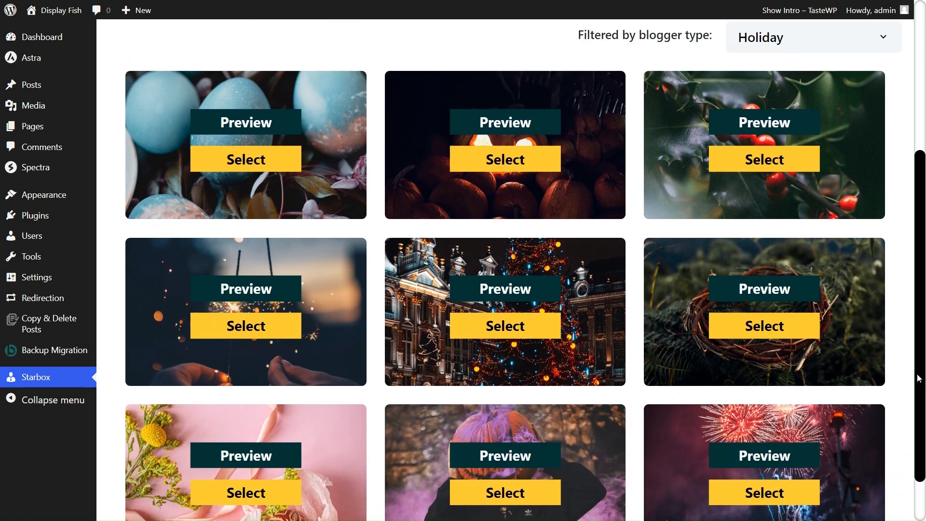
click(755, 122)
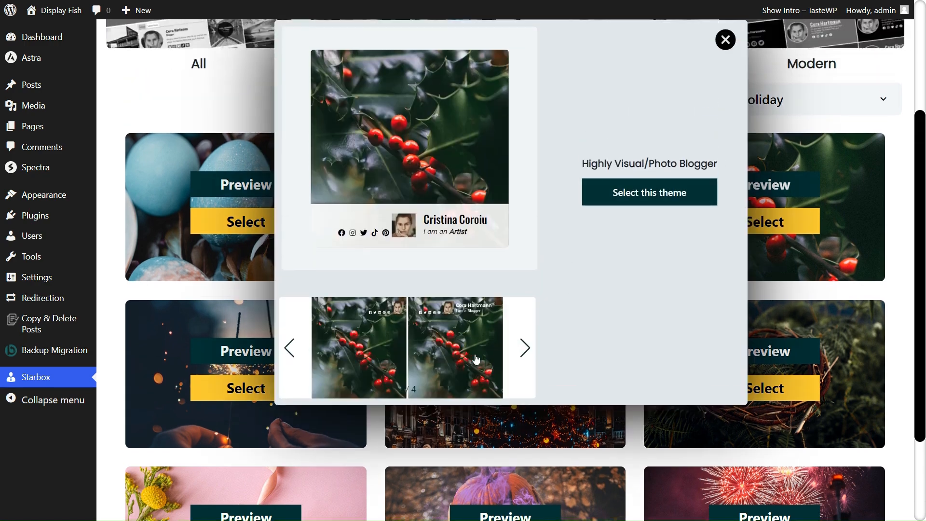
click(471, 359)
click(643, 193)
scroll(642, 192, up, 1)
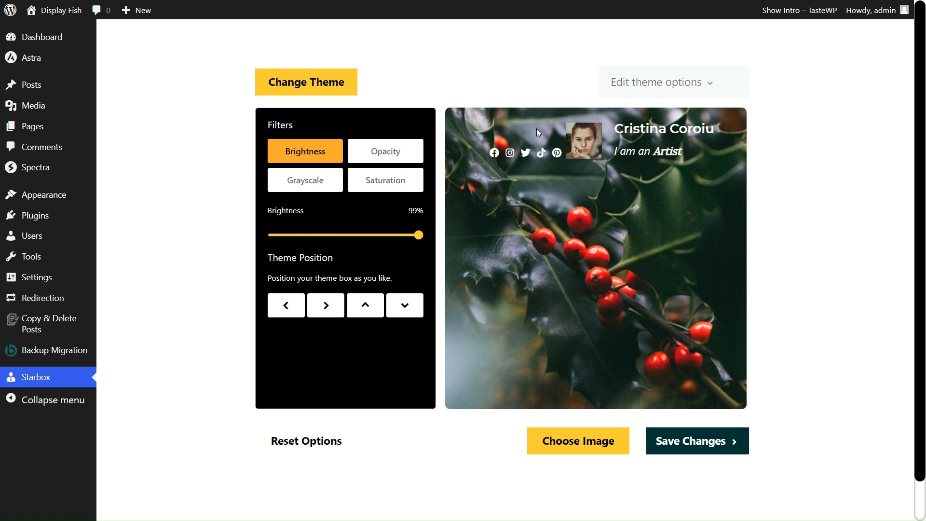
- Open the theme's background image options and try the brightness, opacity, grayscale and saturation filters
click(698, 80)
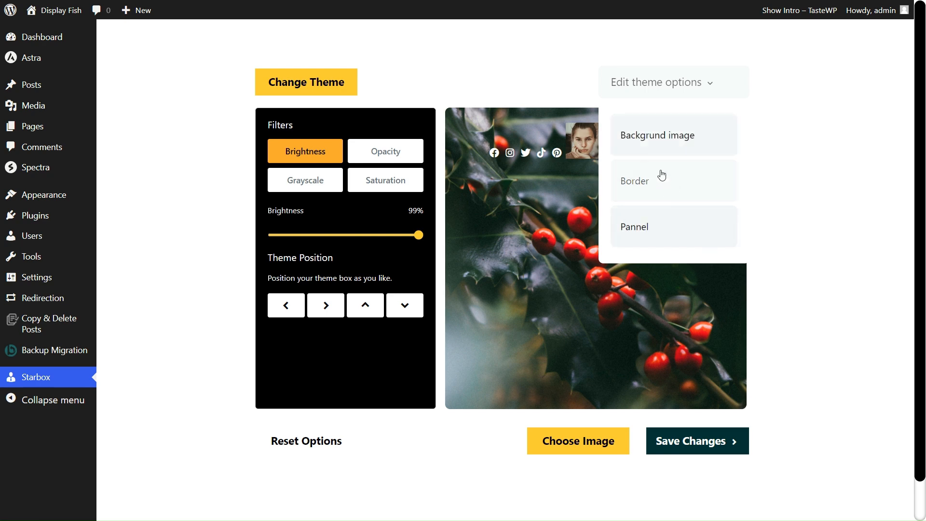
click(650, 137)
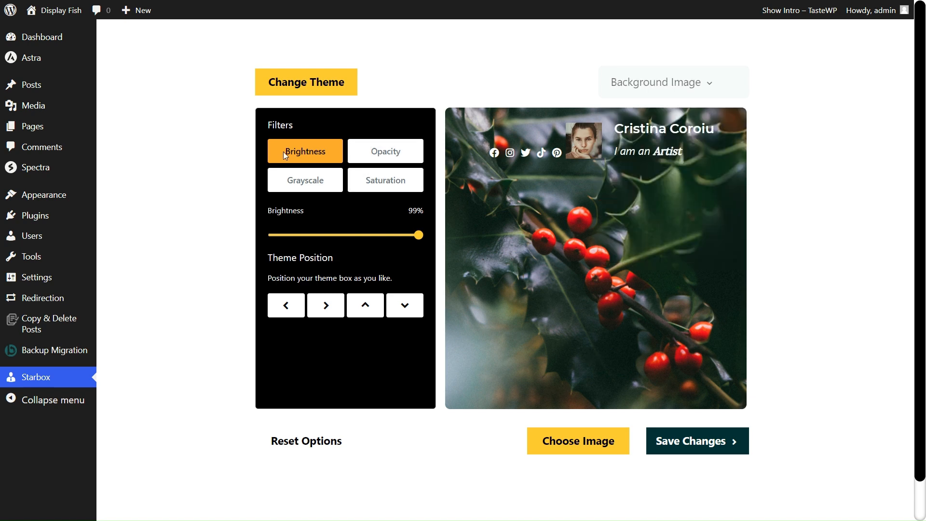
mouse_move(419, 235)
mouse_down()
mouse_move(269, 234)
mouse_move(419, 235)
mouse_up()
click(378, 150)
click(325, 183)
mouse_move(277, 239)
mouse_down()
mouse_move(397, 245)
mouse_move(314, 239)
mouse_move(399, 235)
mouse_move(278, 238)
mouse_up()
click(368, 183)
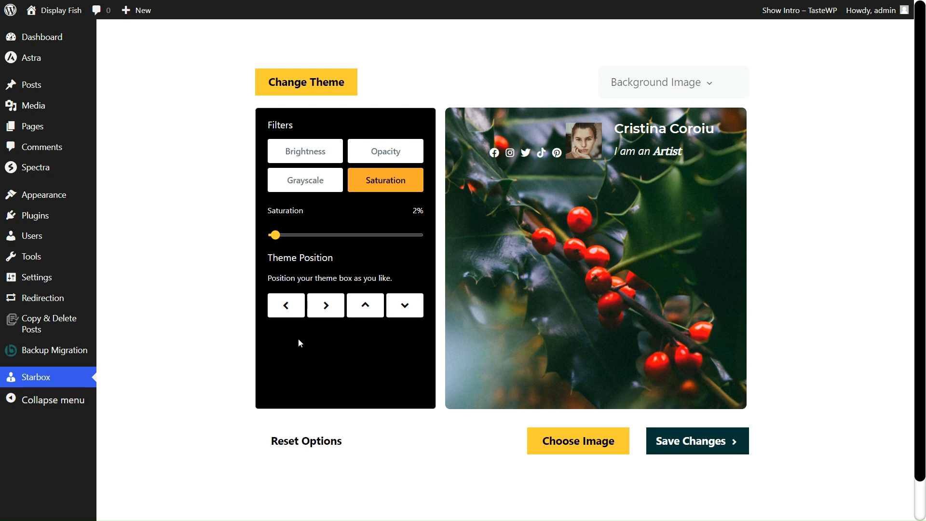
- Move the author box in each direction and leave it slightly lower and further right over the holly background
click(402, 309)
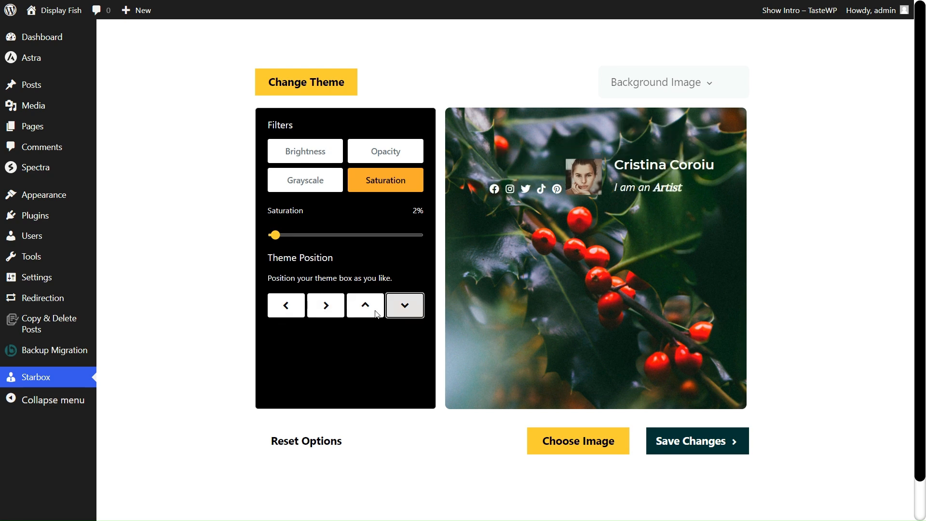
click(360, 306)
click(325, 306)
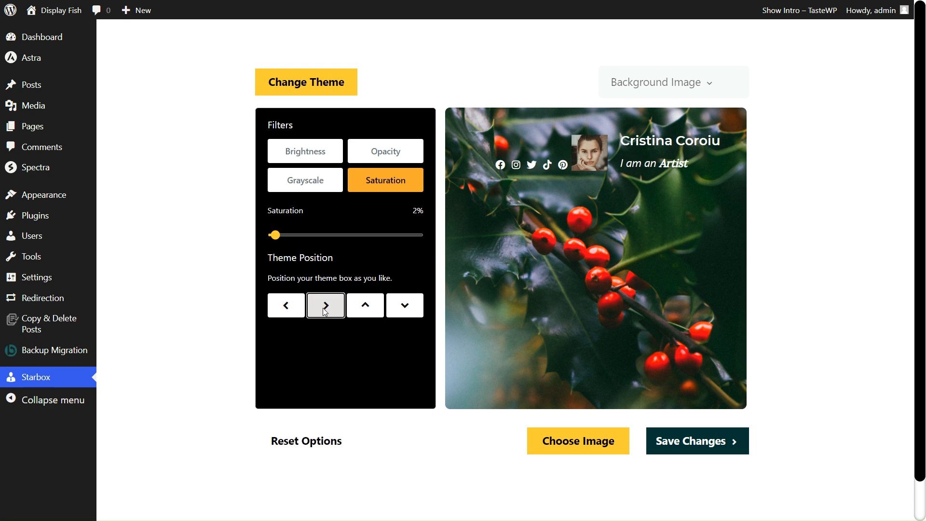
click(290, 305)
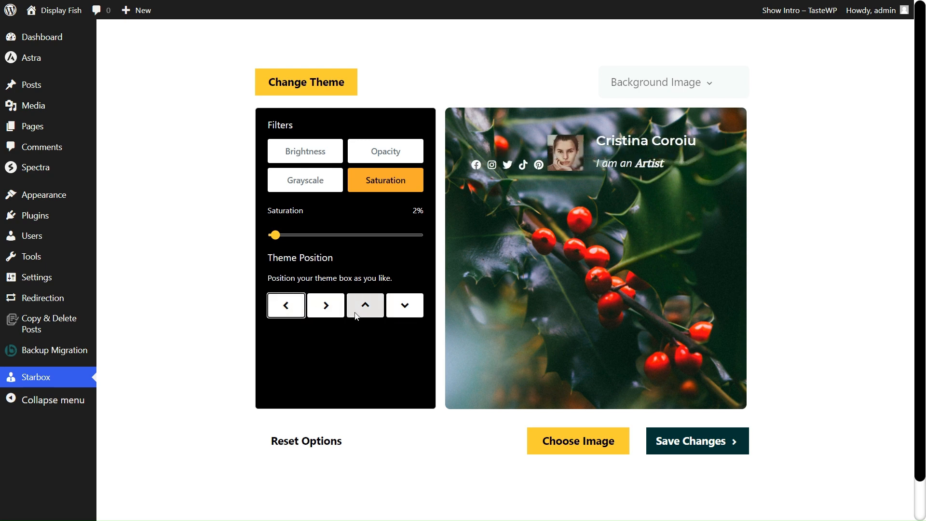
click(367, 311)
click(407, 307)
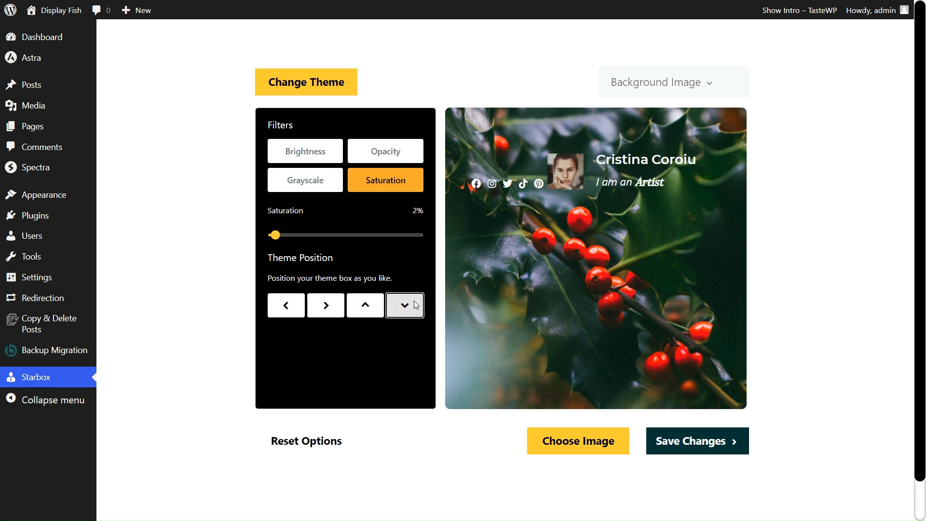
click(366, 308)
click(340, 310)
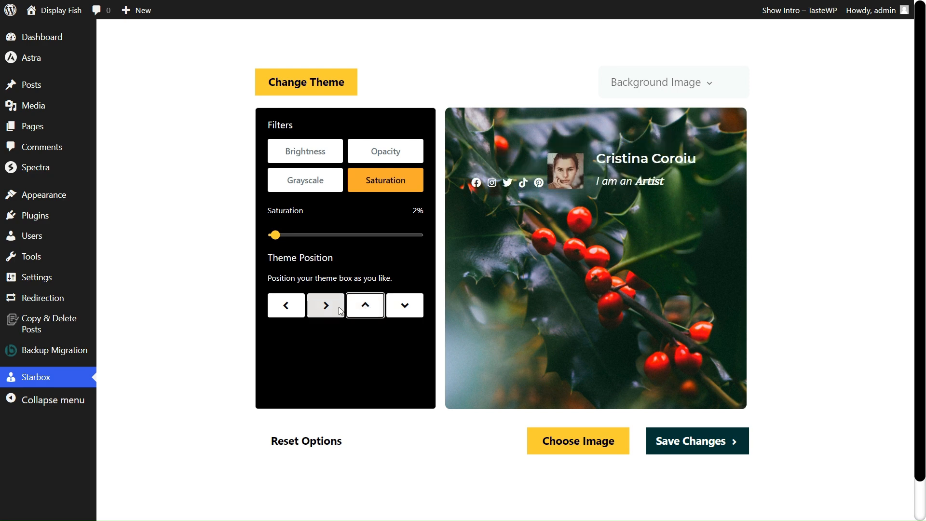
click(365, 307)
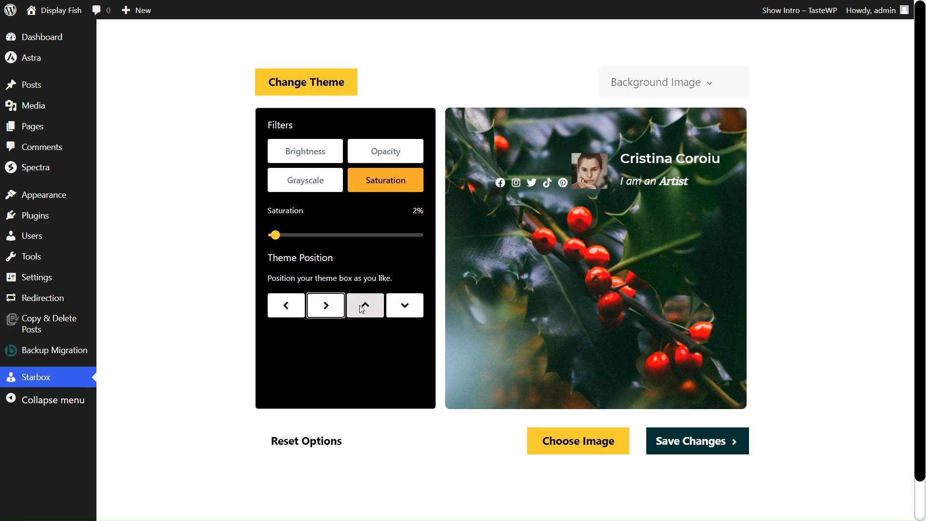
- Open the theme's border options and set the author box border colour to blue after trying orange and green
click(666, 85)
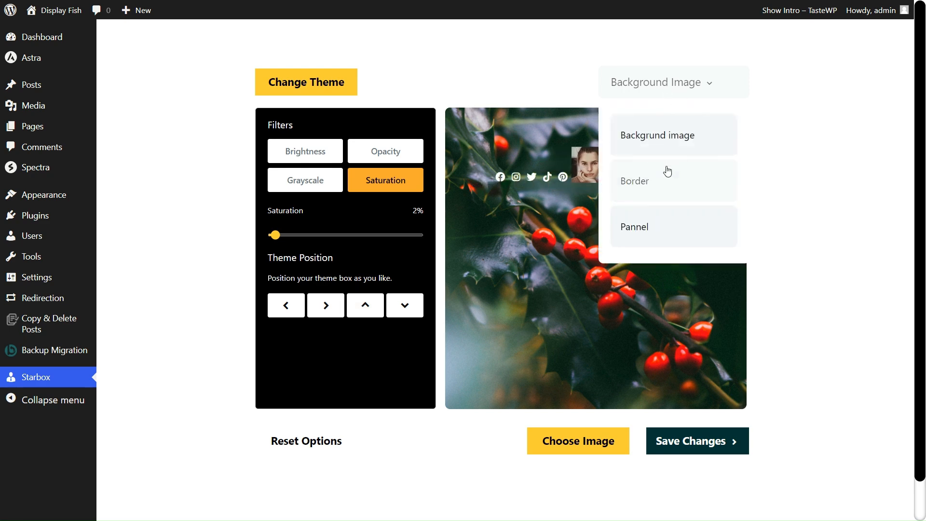
click(645, 188)
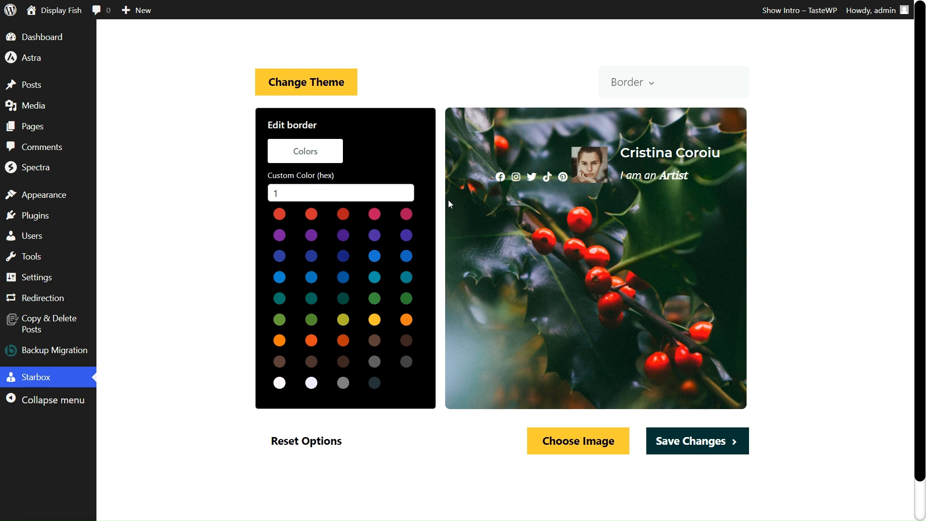
click(406, 320)
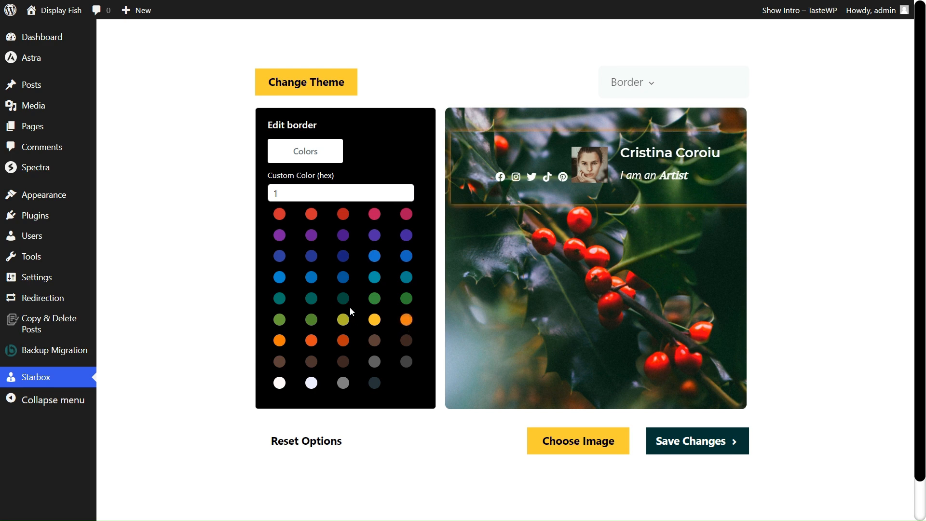
click(375, 300)
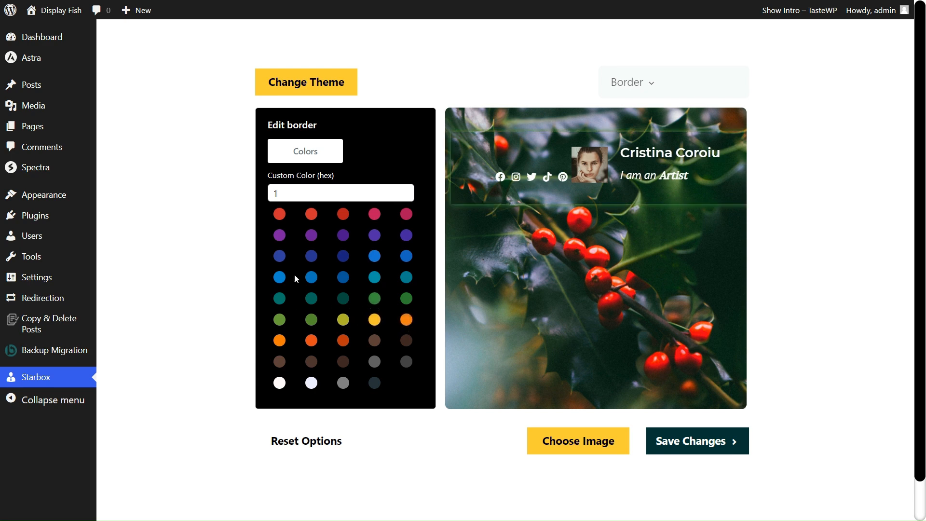
click(281, 257)
- Change the theme to the holly berry layout with the dark author box along the image's lower edge
click(308, 80)
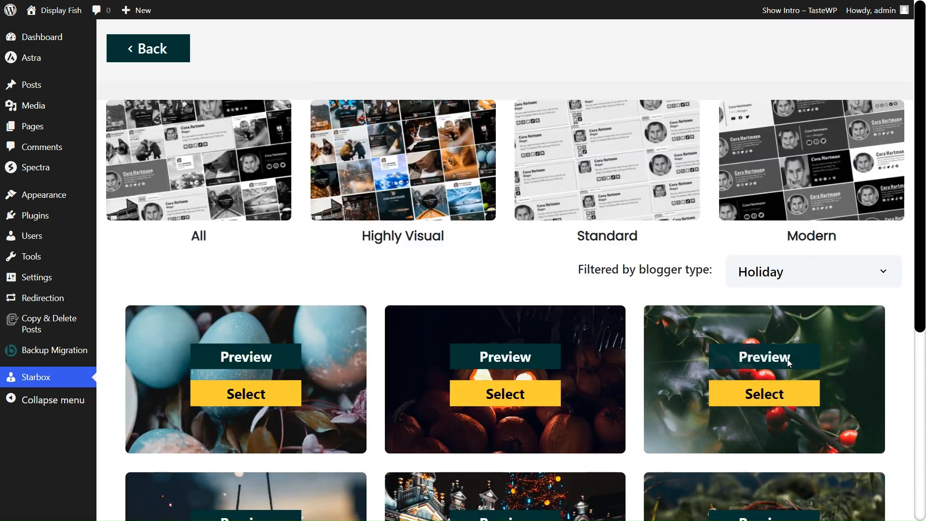
click(788, 362)
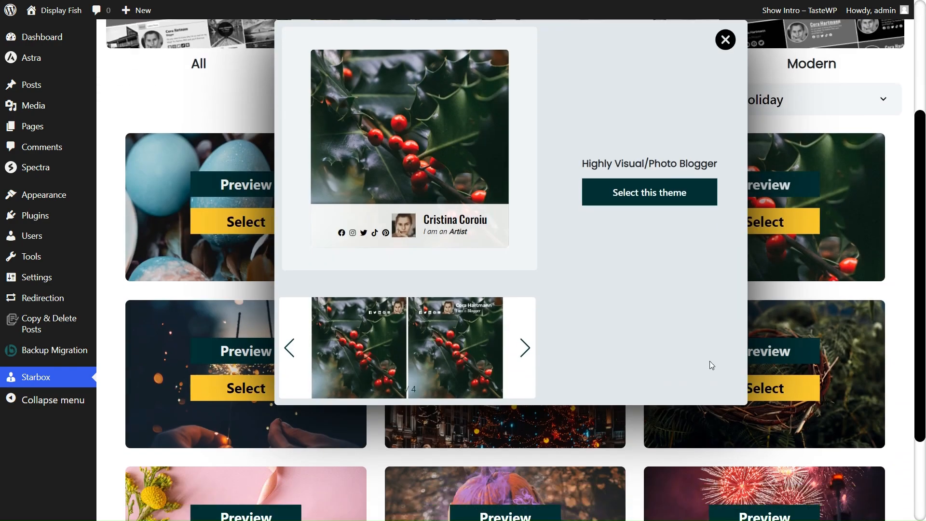
click(290, 344)
click(457, 366)
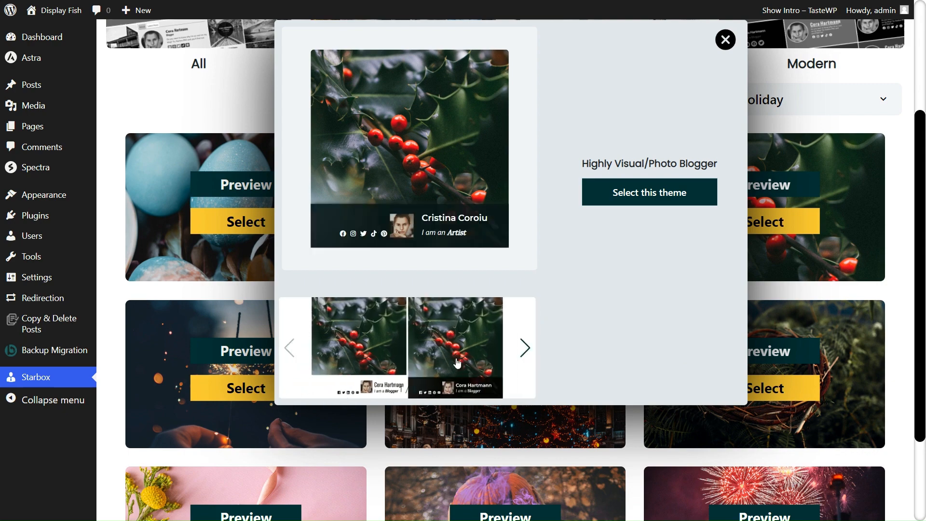
click(663, 195)
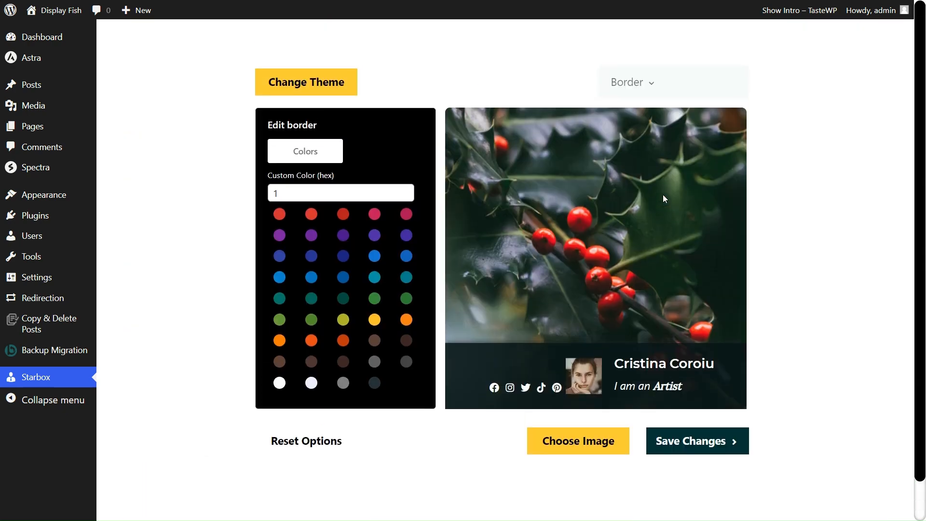
- Set the author box border to red, and its panel to red after trying purple, dark red, orange and dark teal
click(406, 215)
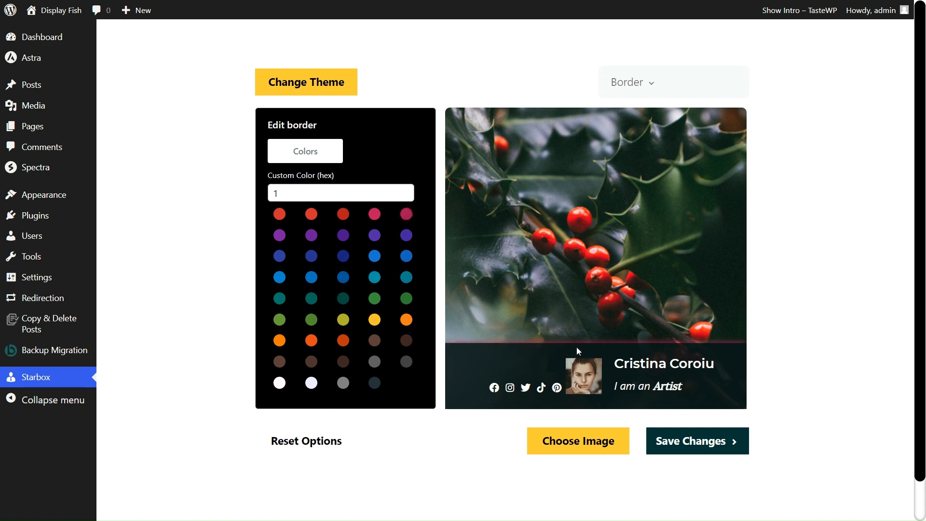
click(284, 214)
click(722, 84)
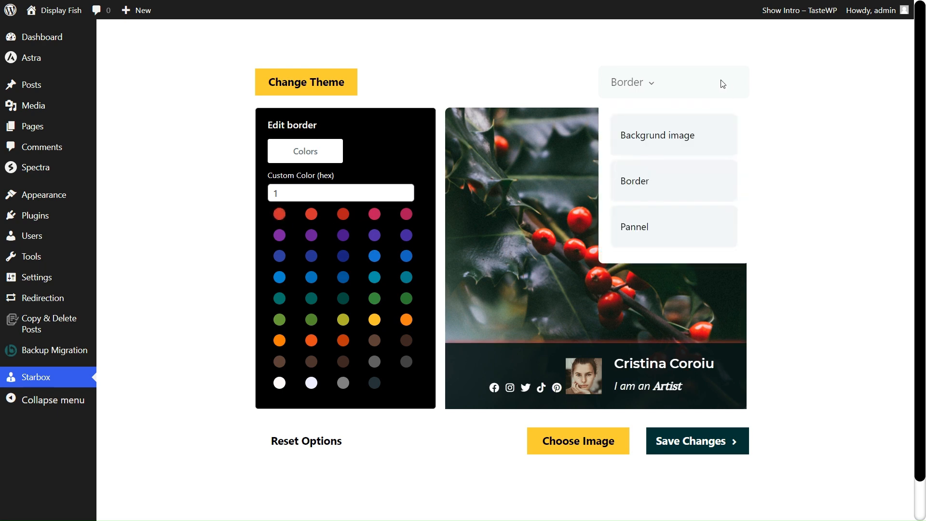
click(635, 229)
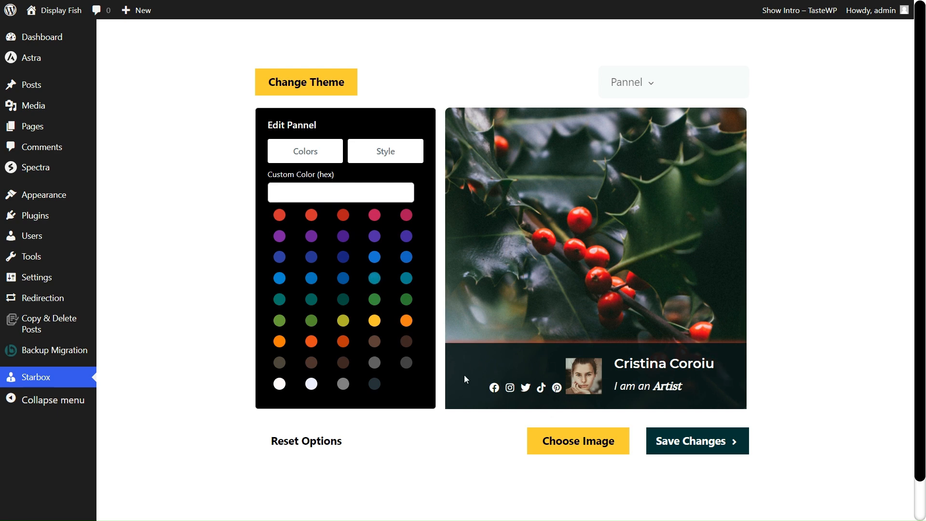
click(374, 236)
click(283, 216)
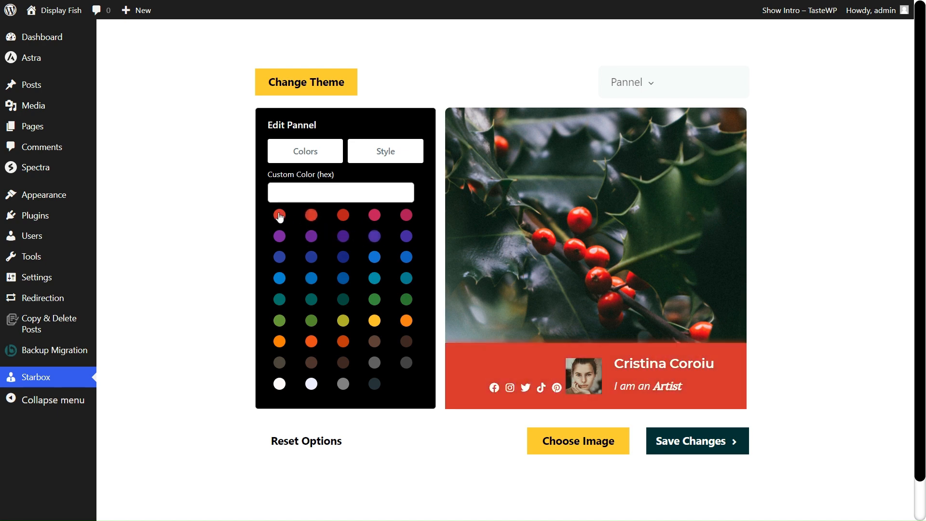
click(343, 214)
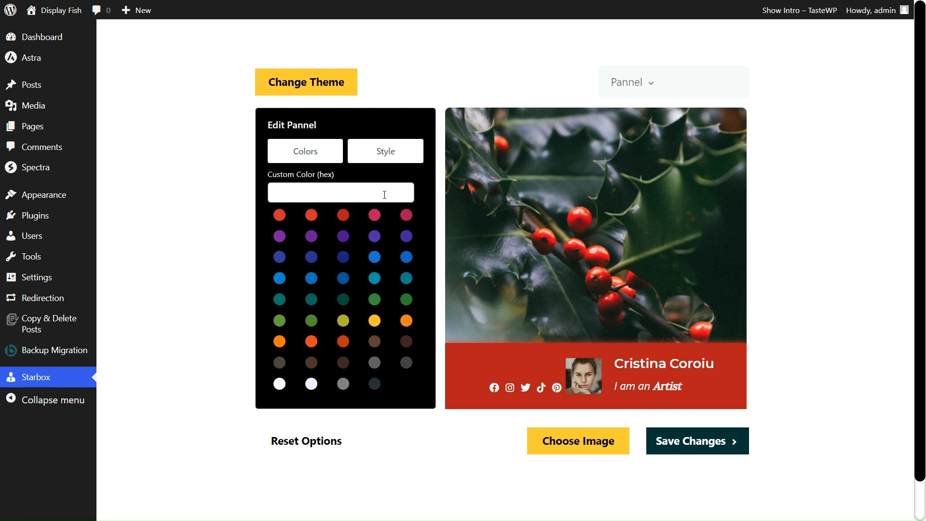
click(343, 341)
click(343, 299)
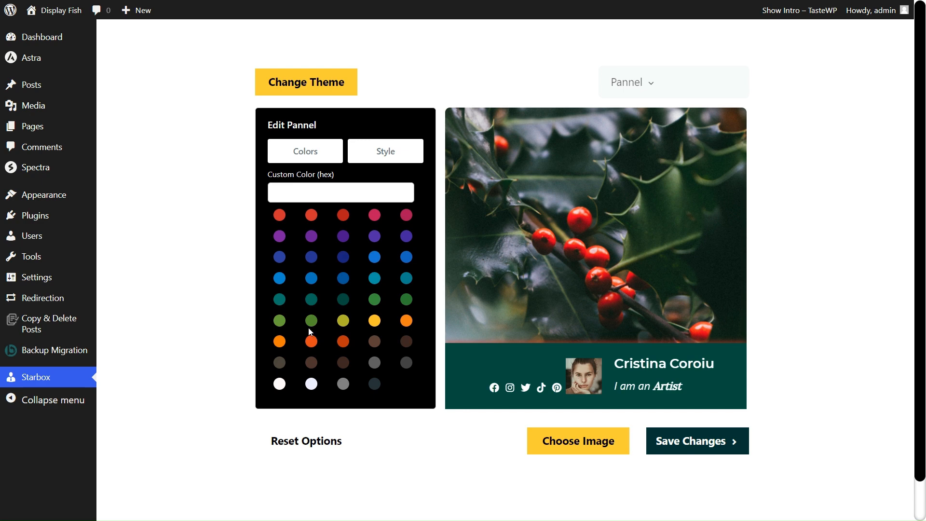
click(311, 215)
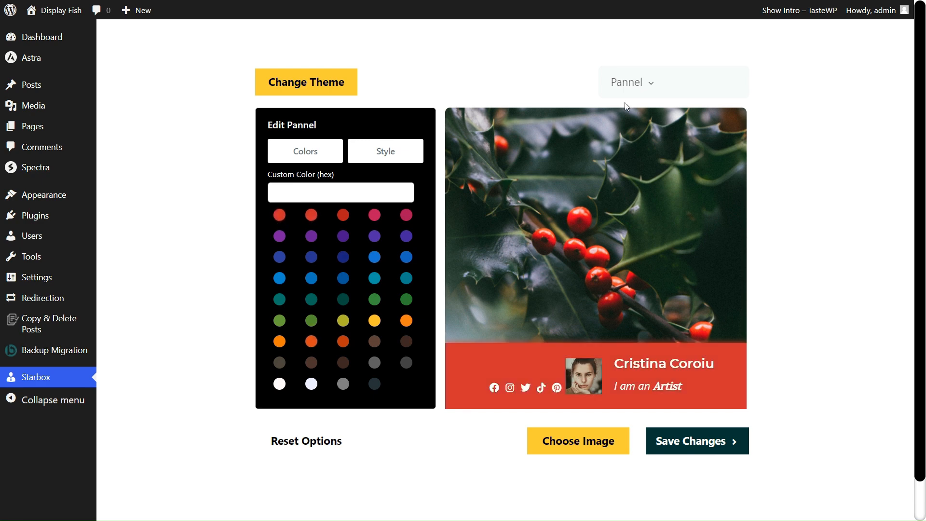
- Change the author box border colour to dark brown
click(626, 83)
click(636, 190)
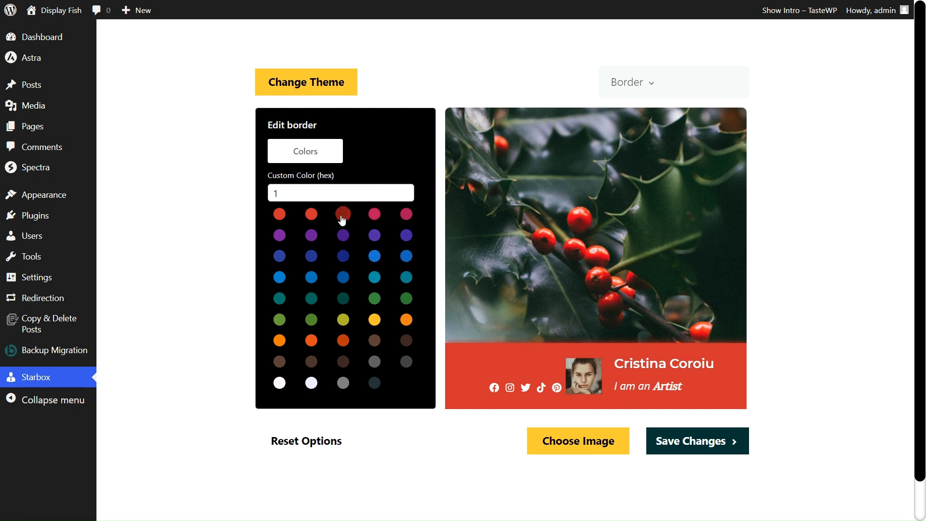
click(346, 366)
- Set the author box panel's opacity to 9 and save the theme changes
mouse_move(663, 93)
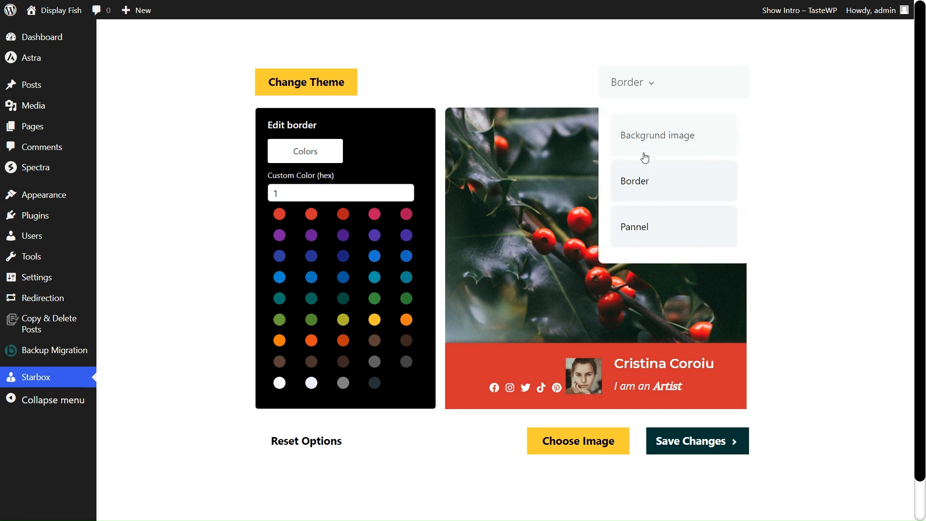
click(648, 137)
click(637, 237)
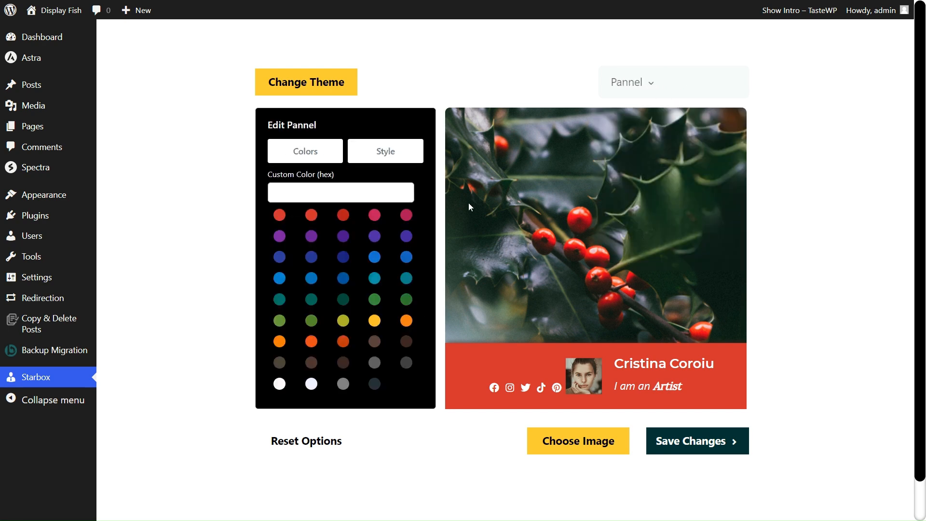
click(411, 151)
drag(291, 230, 452, 259)
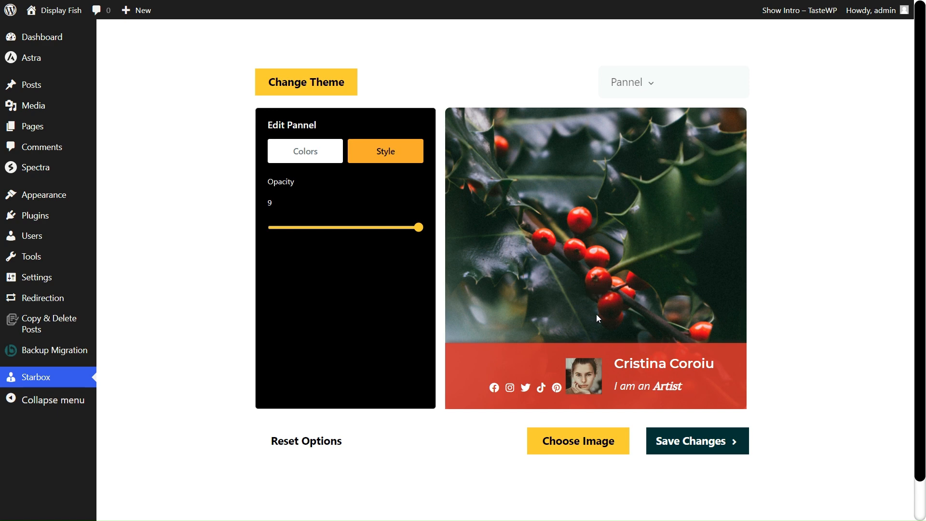
click(689, 445)
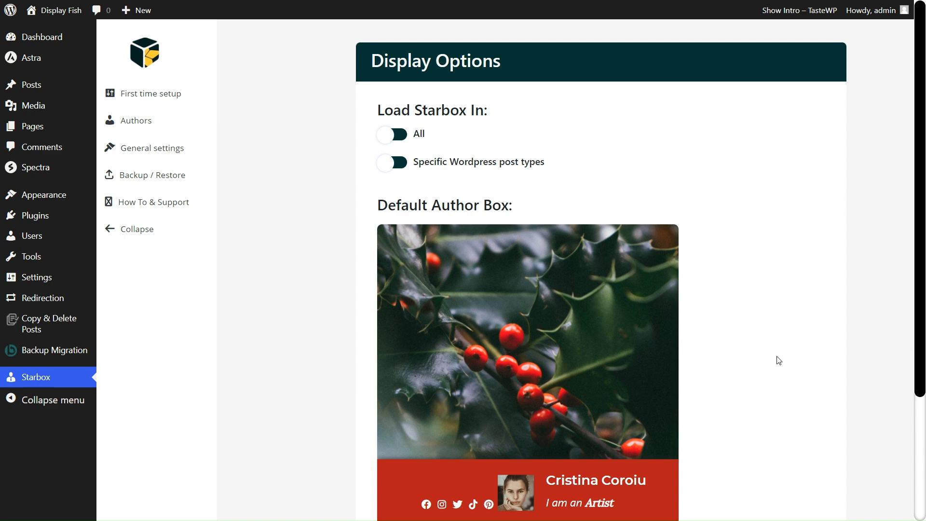
- Check the specific post type options, set Starbox to load in All, and save and finish the setup
click(406, 139)
click(407, 139)
click(397, 164)
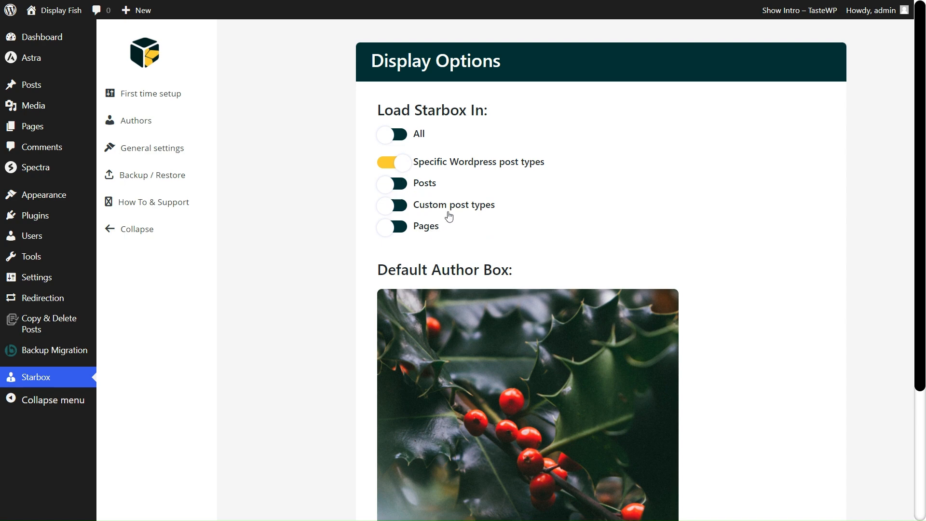
click(402, 163)
click(396, 142)
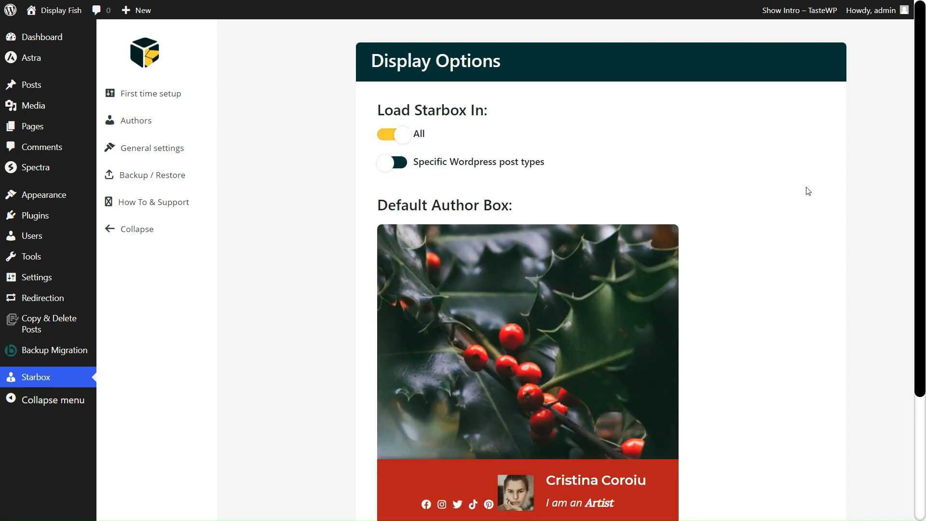
scroll(820, 232, down, 3)
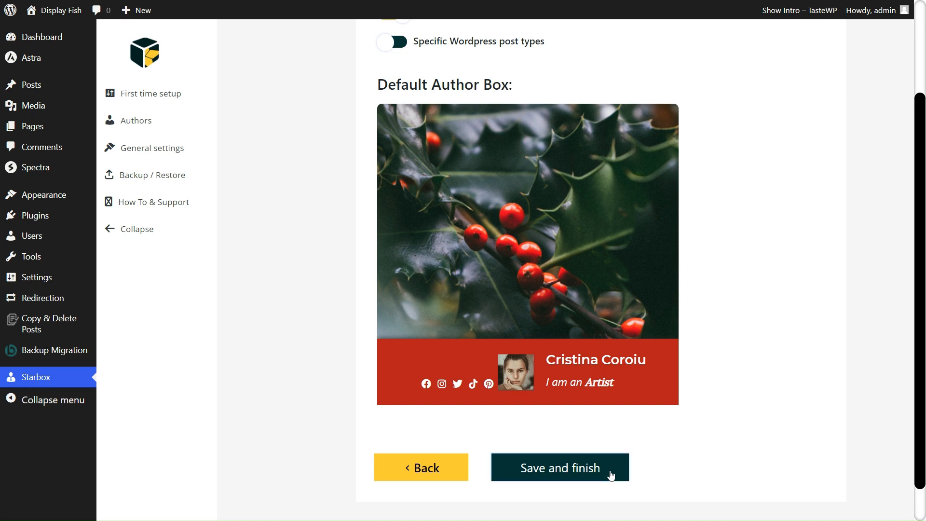
click(608, 471)
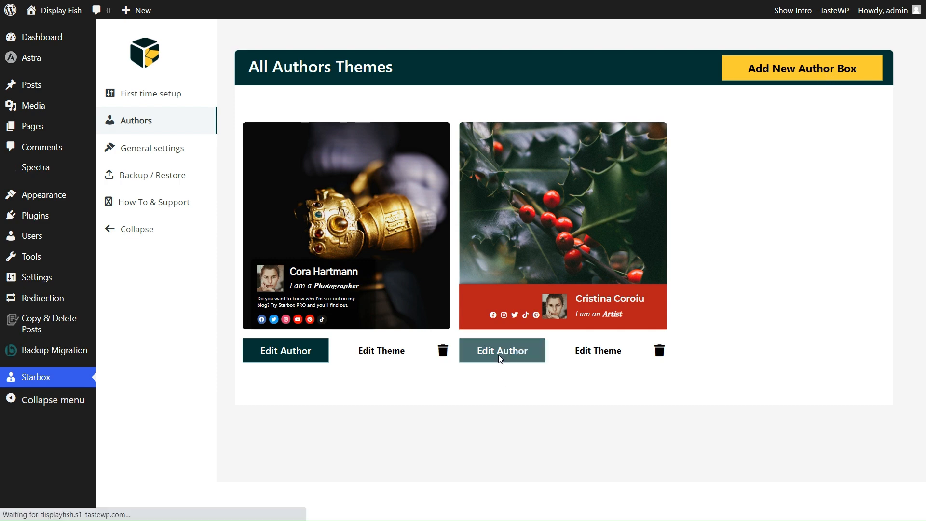
- Open the author details of the holly berry author box, review the personal and social media fields, and save them
click(500, 359)
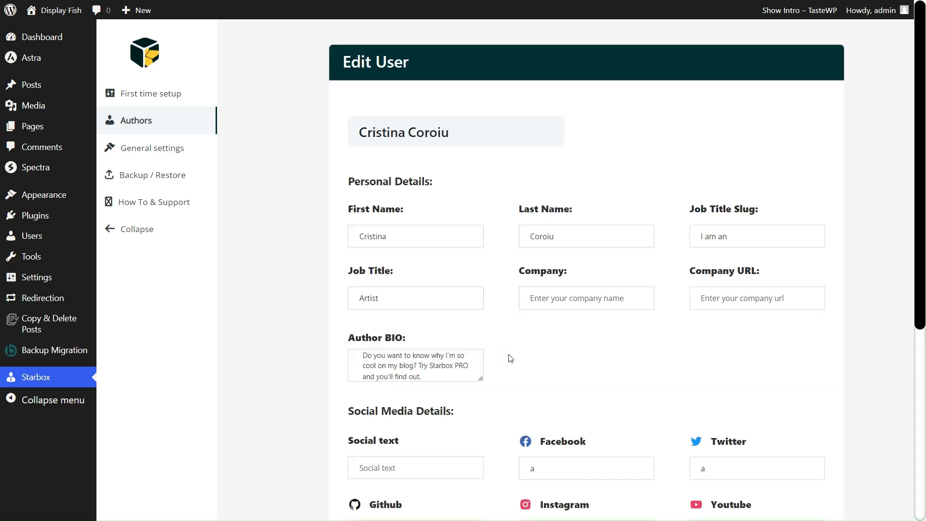
scroll(510, 358, down, 6)
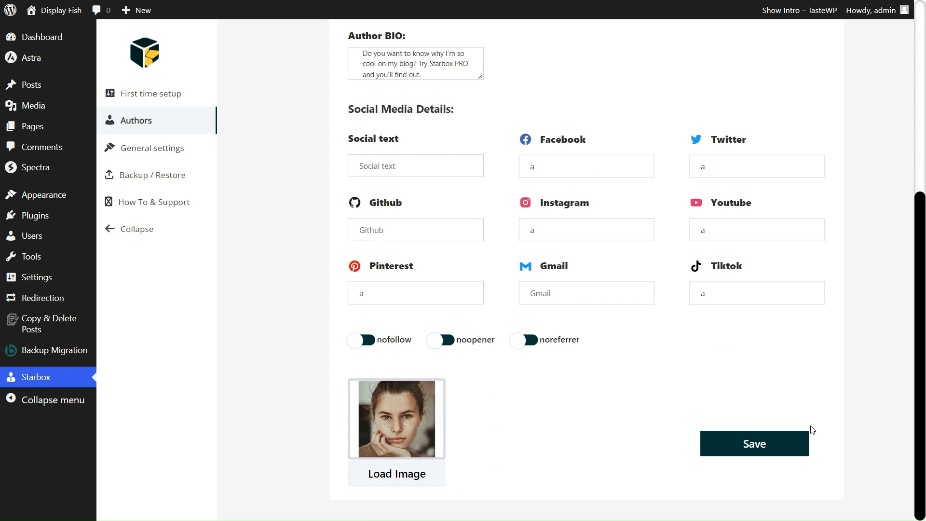
click(785, 448)
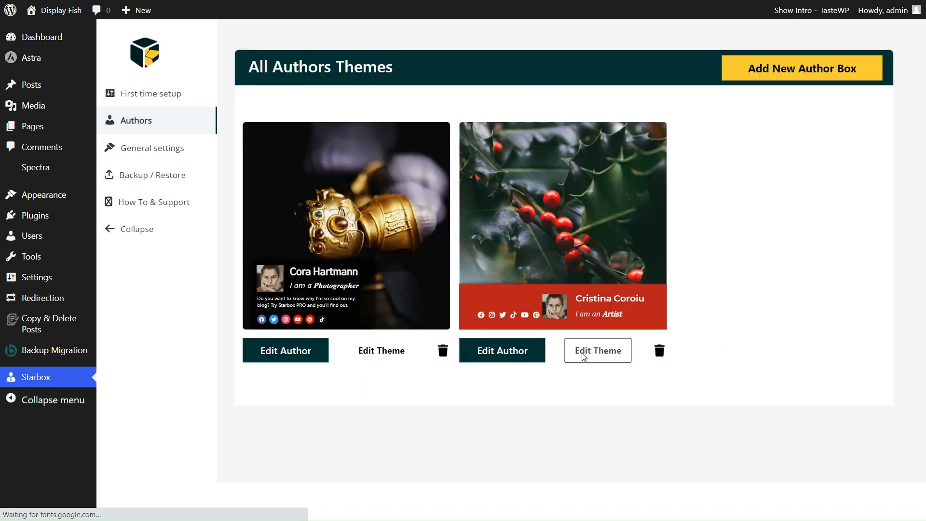
- Edit the holly berry author box's theme and replace it with the black Modern theme with a white underlined name and round photo
click(584, 356)
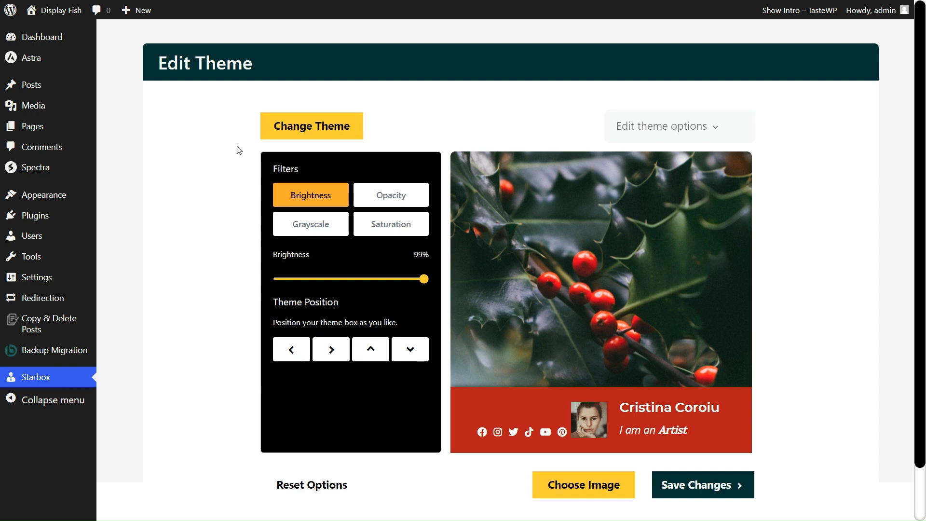
click(317, 124)
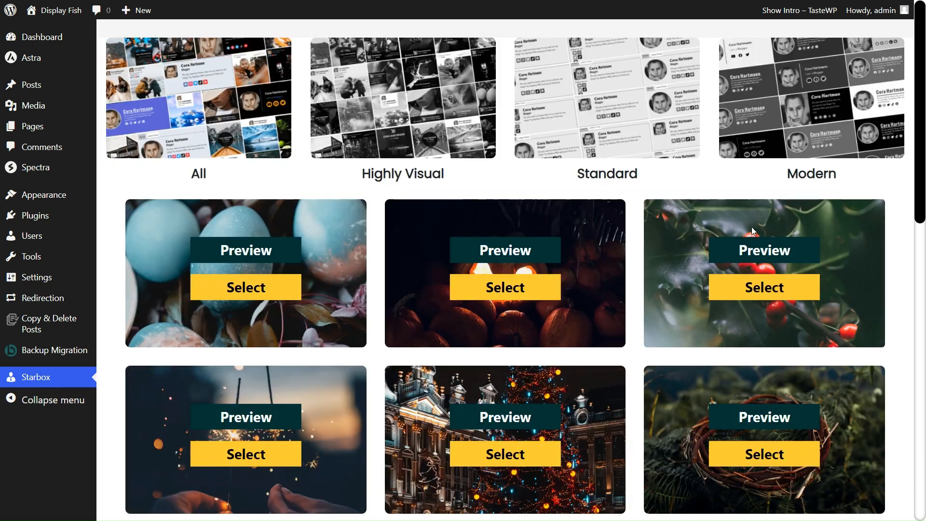
click(793, 147)
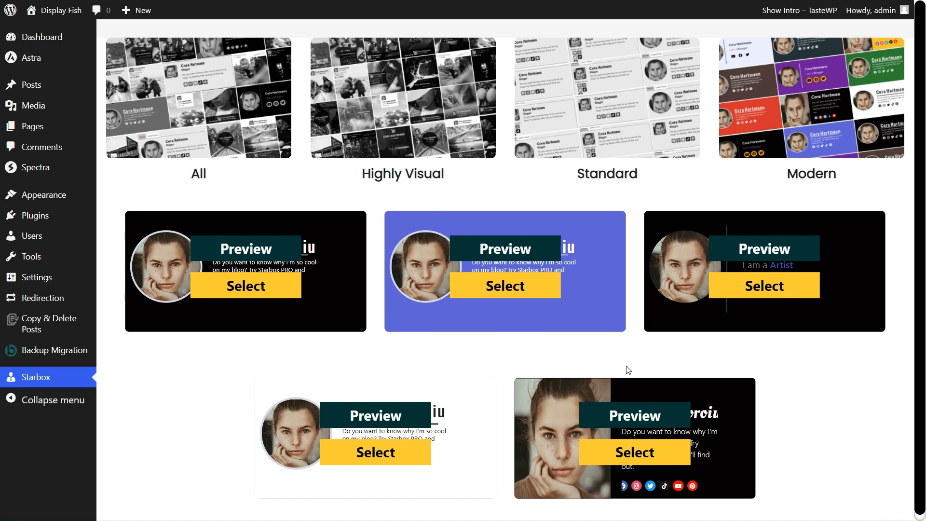
click(247, 250)
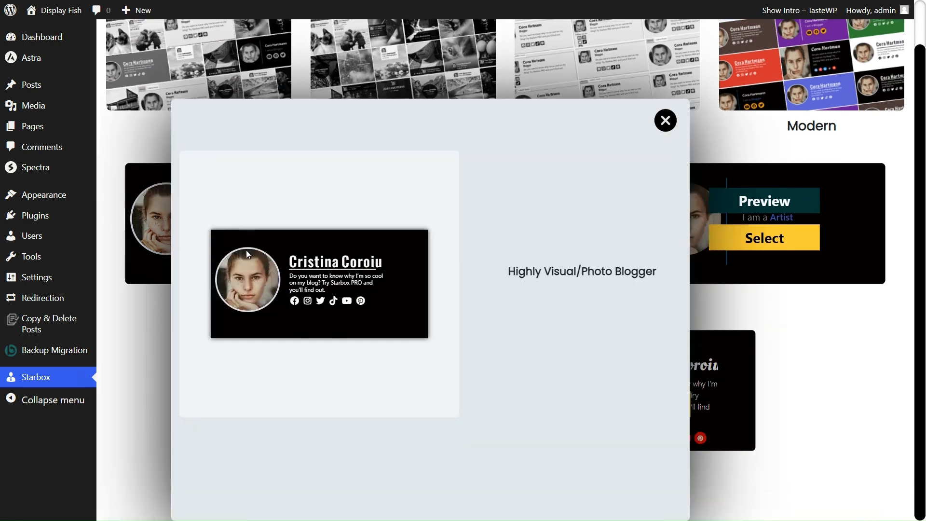
click(169, 329)
click(253, 282)
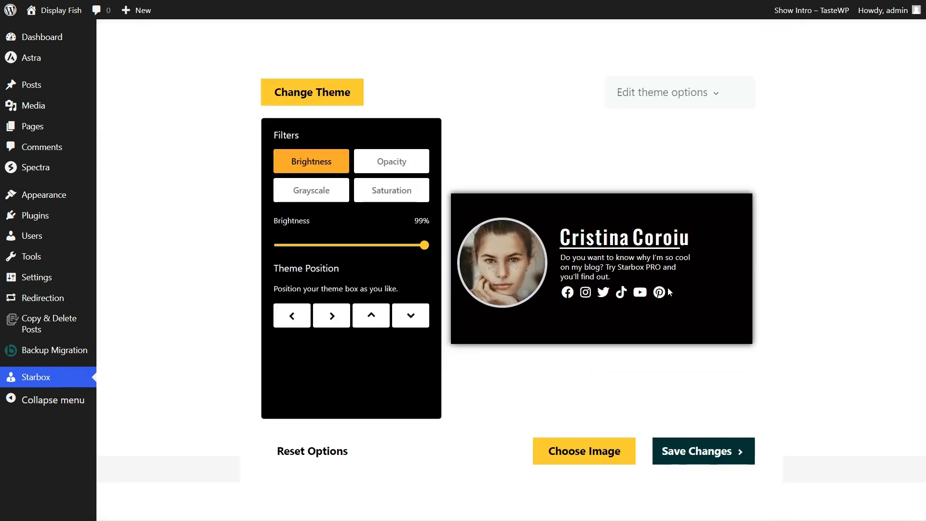
- Set the Modern author box's border colour to yellow
click(692, 93)
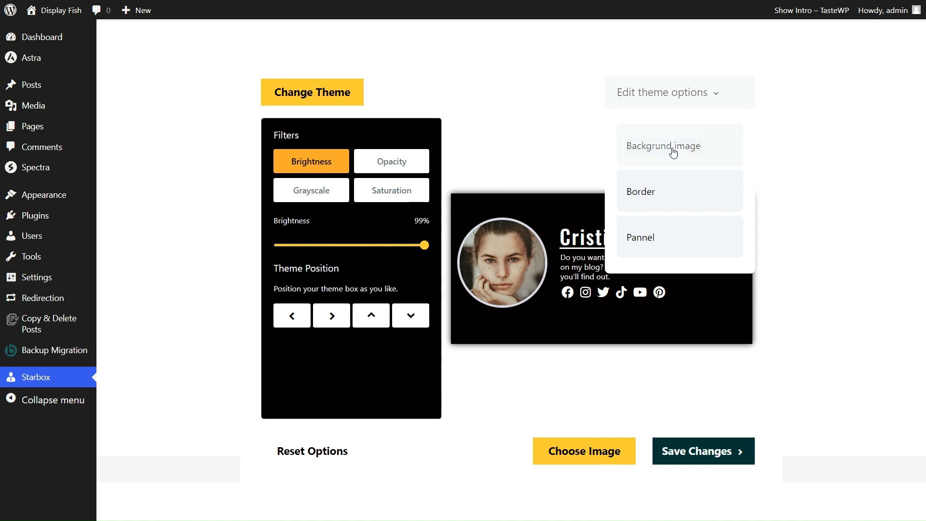
click(641, 191)
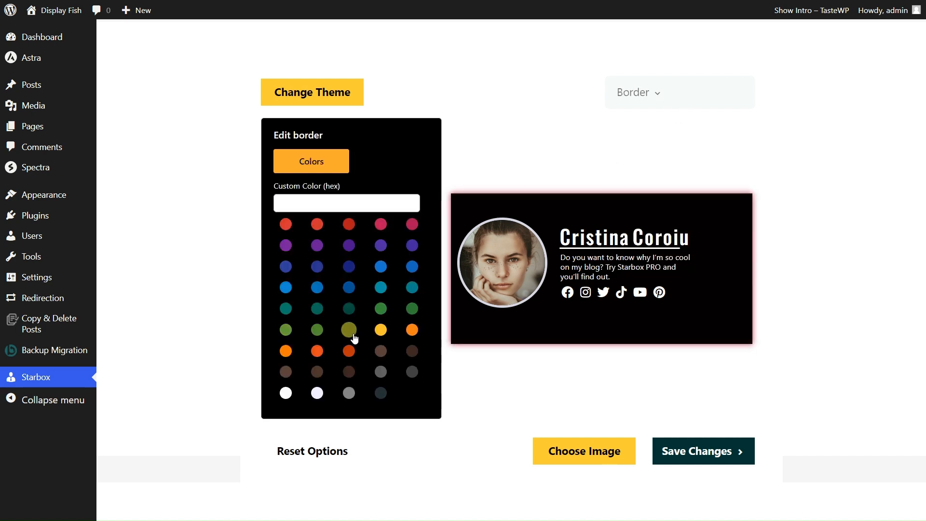
click(381, 330)
- Set the Modern author box's panel colour to dark orange after trying green, blue, purple and brown
click(630, 107)
click(636, 239)
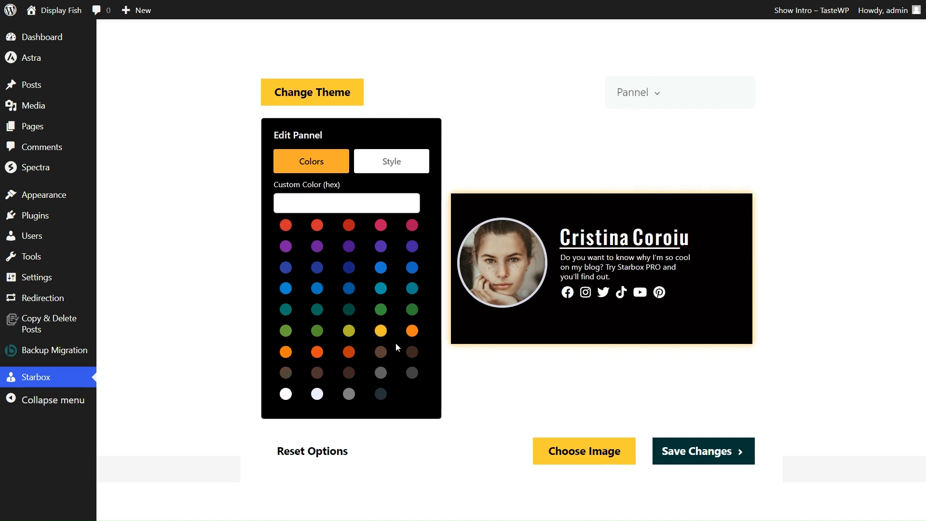
click(413, 311)
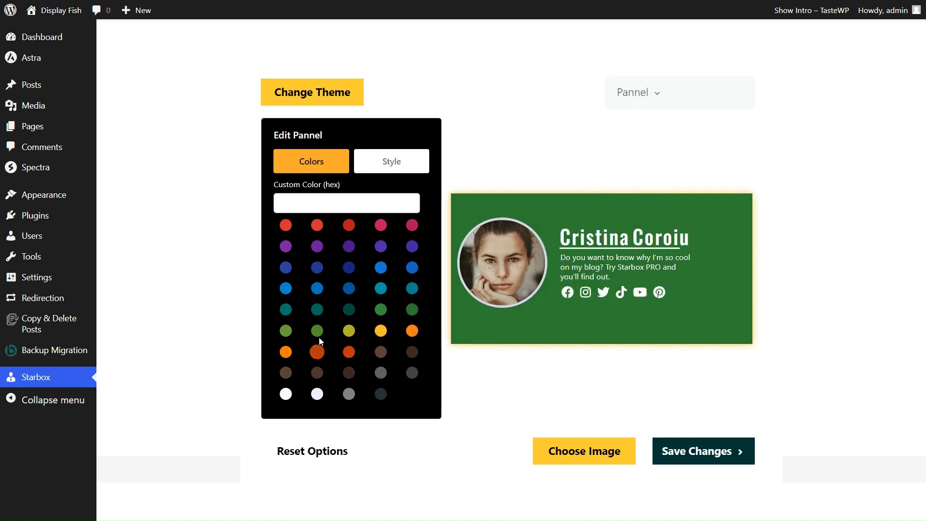
click(318, 290)
click(319, 269)
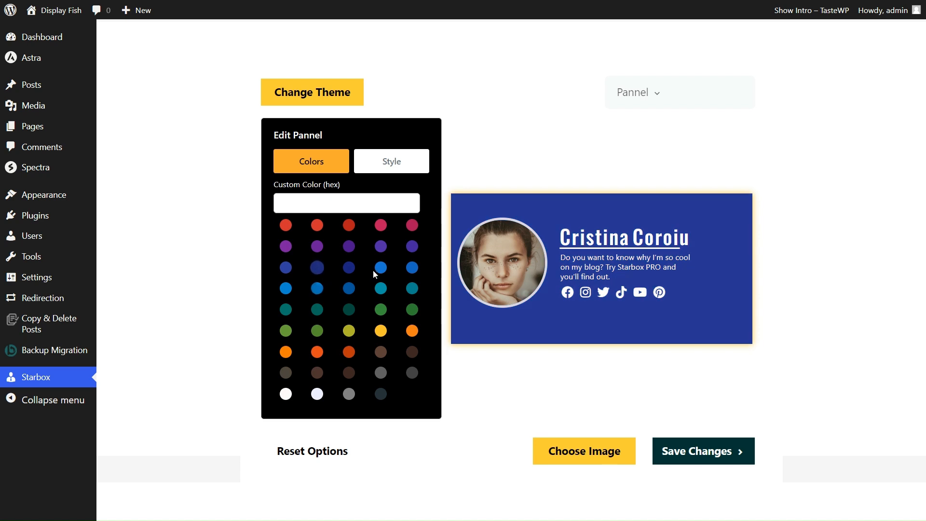
click(317, 246)
click(348, 246)
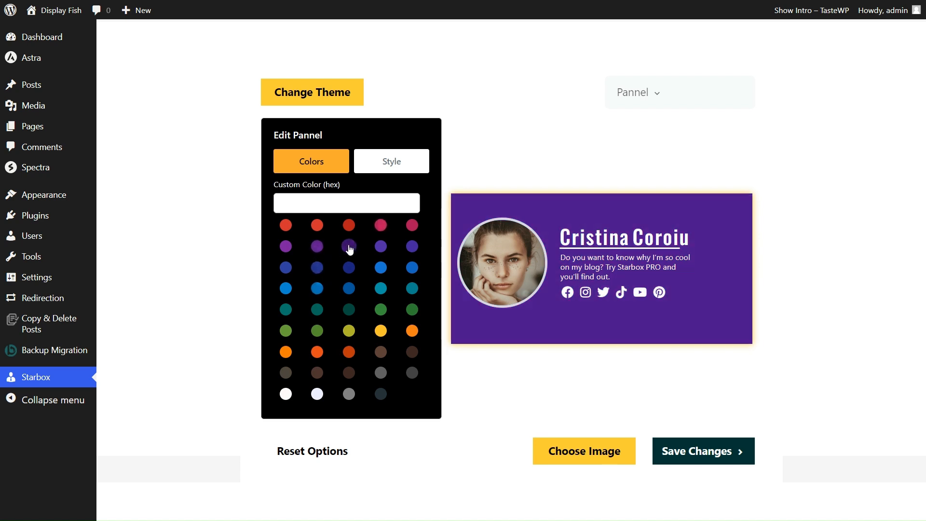
click(347, 371)
click(349, 351)
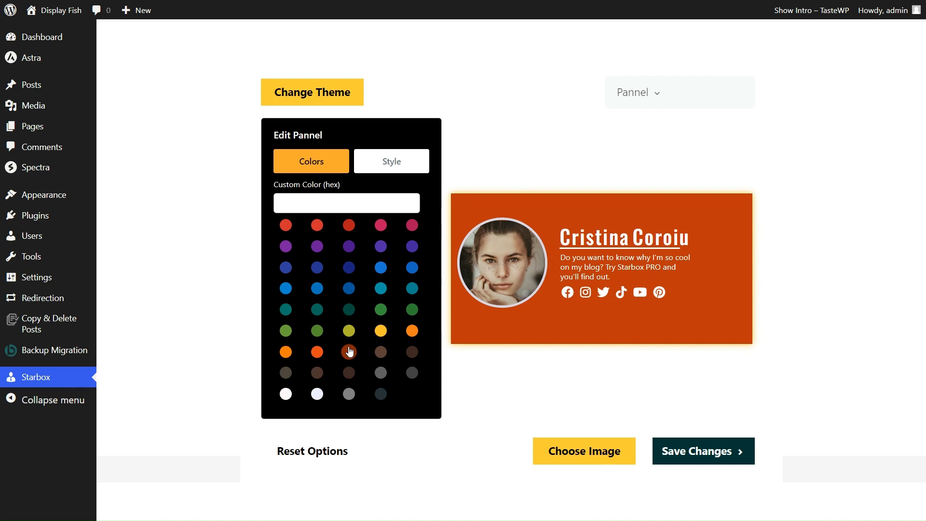
- Set the Modern author box's border colour to black after trying dark orange, and save the changes
click(676, 92)
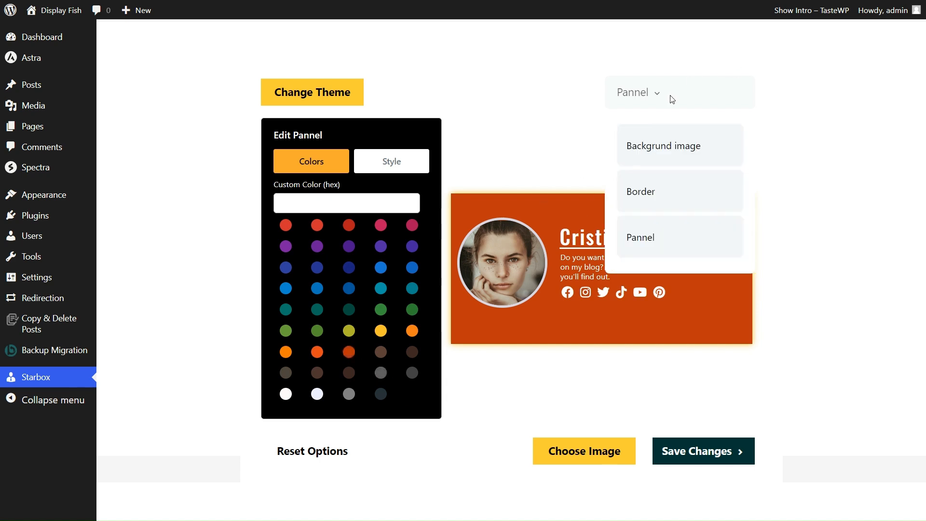
click(643, 192)
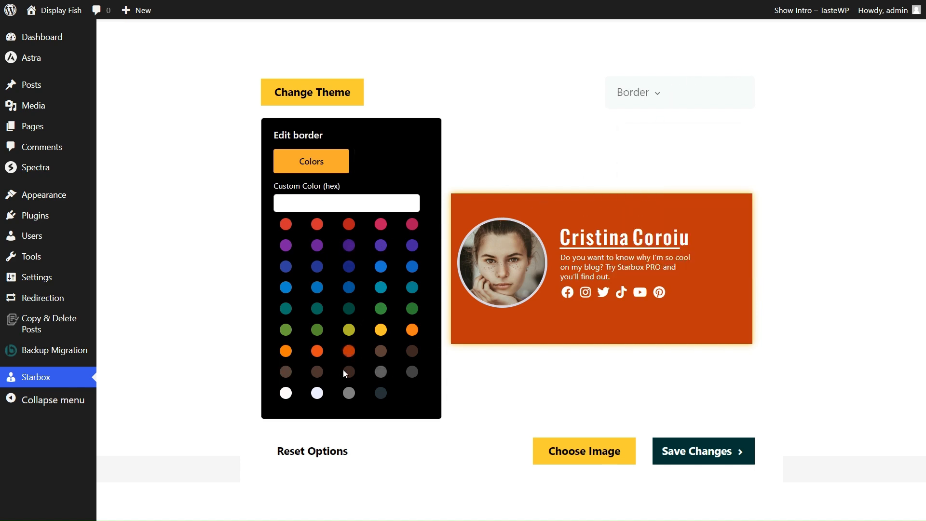
click(349, 351)
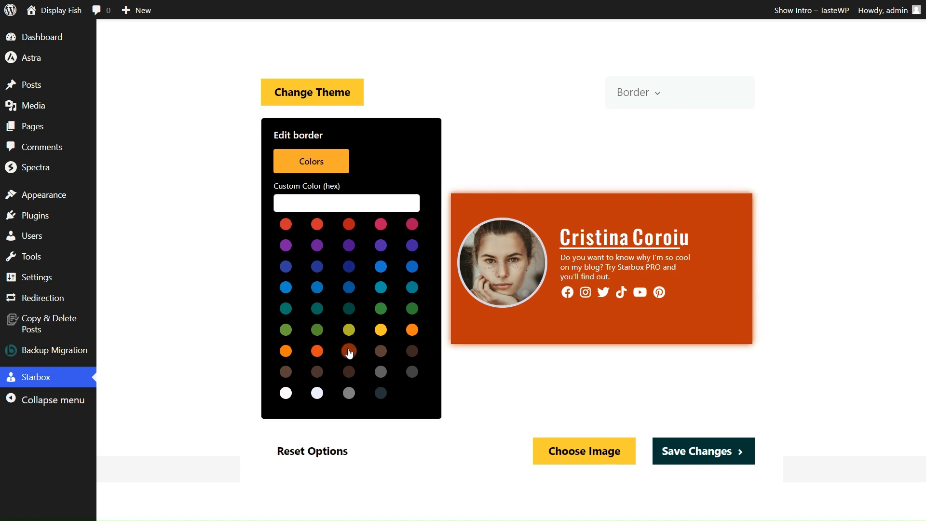
click(411, 393)
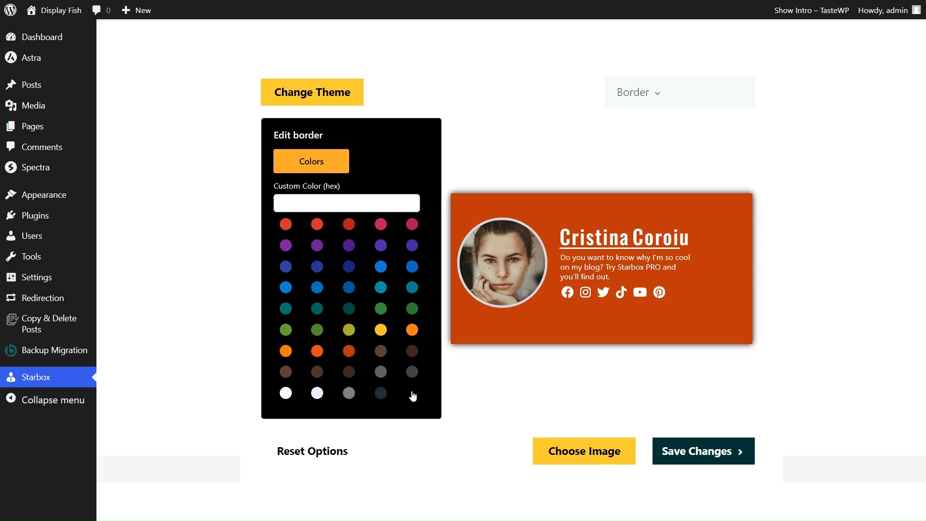
click(708, 455)
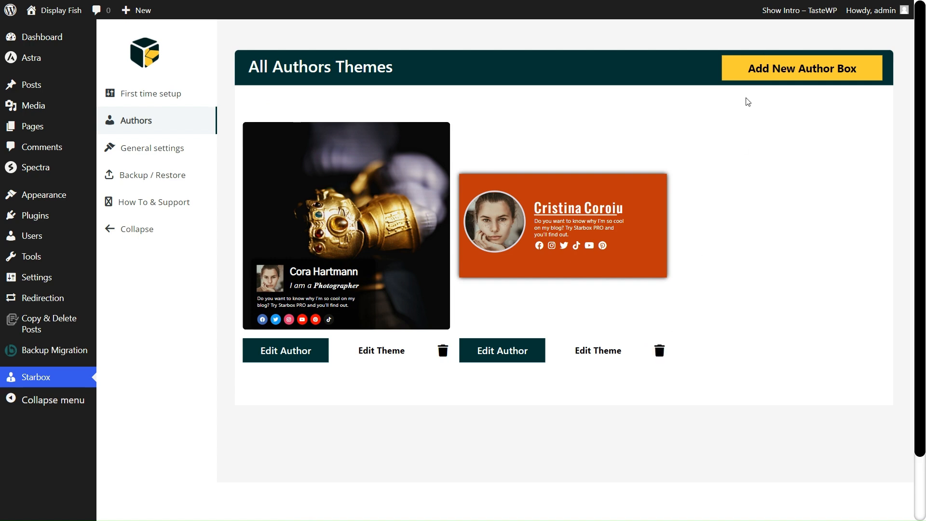
- Open the new author box form and review its author choices, personal details and social media fields
click(769, 75)
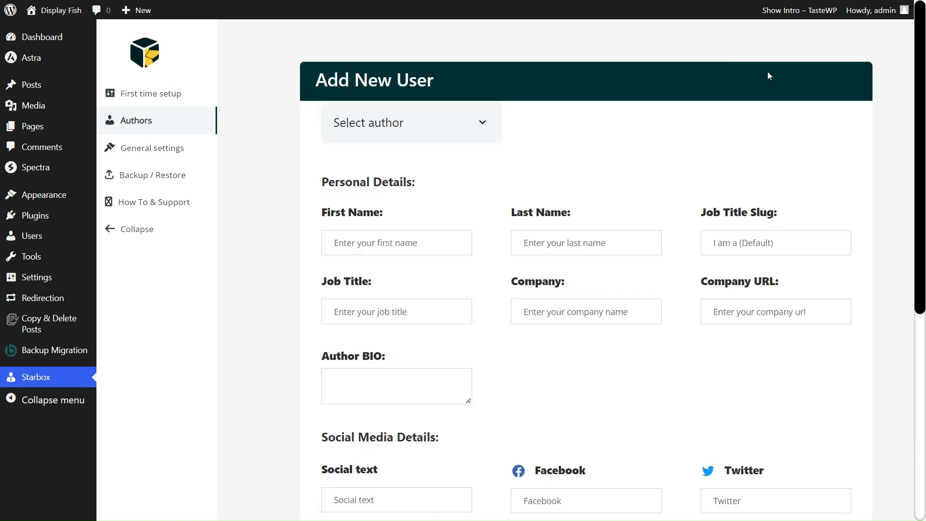
click(462, 134)
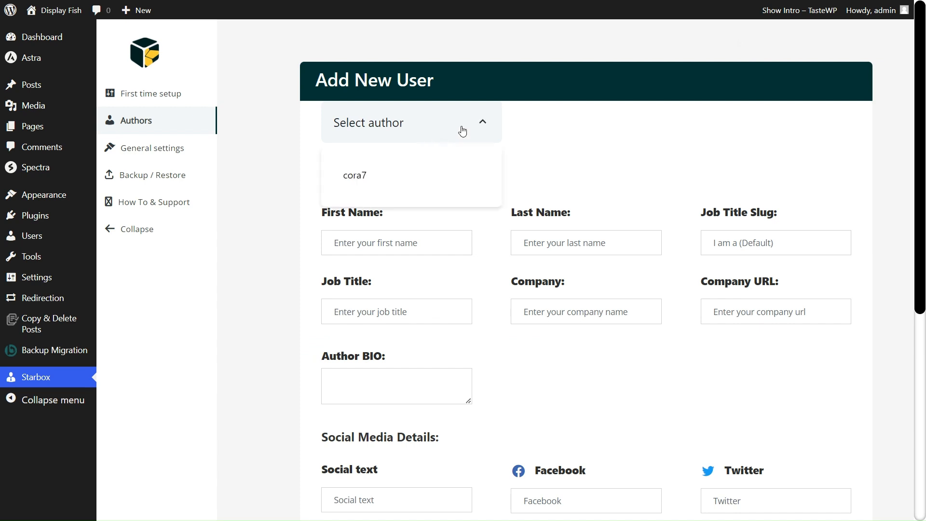
click(462, 131)
scroll(462, 130, down, 7)
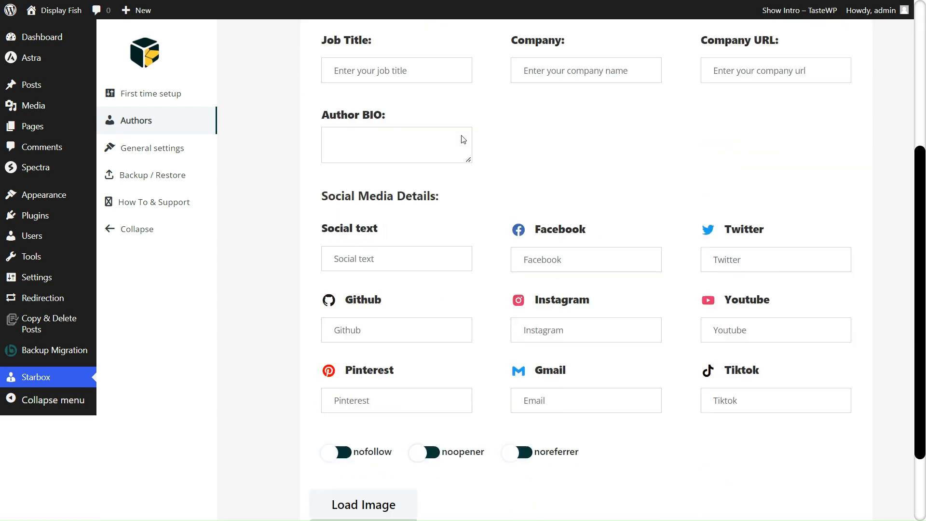
scroll(462, 139, up, 7)
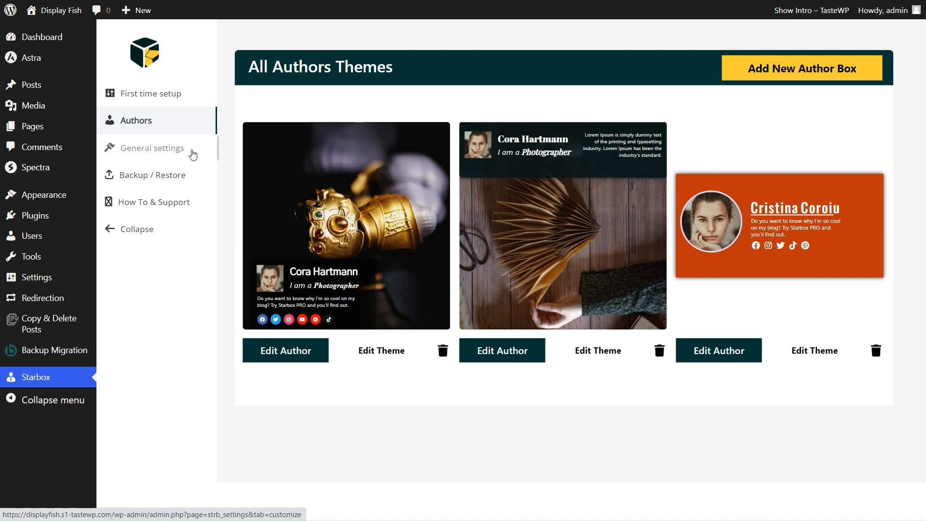
- In the general settings, exclude the orange box's author from showing author boxes and check the display options
click(159, 151)
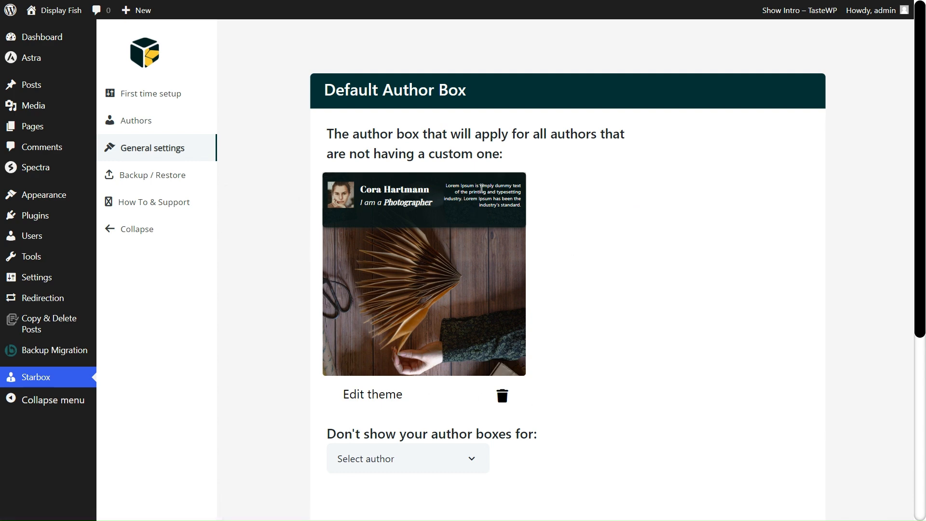
scroll(482, 188, down, 3)
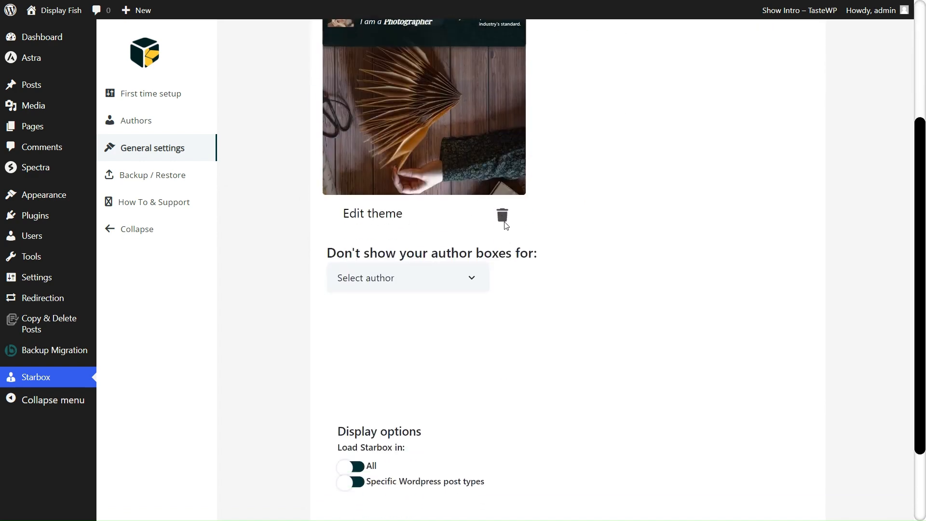
click(459, 283)
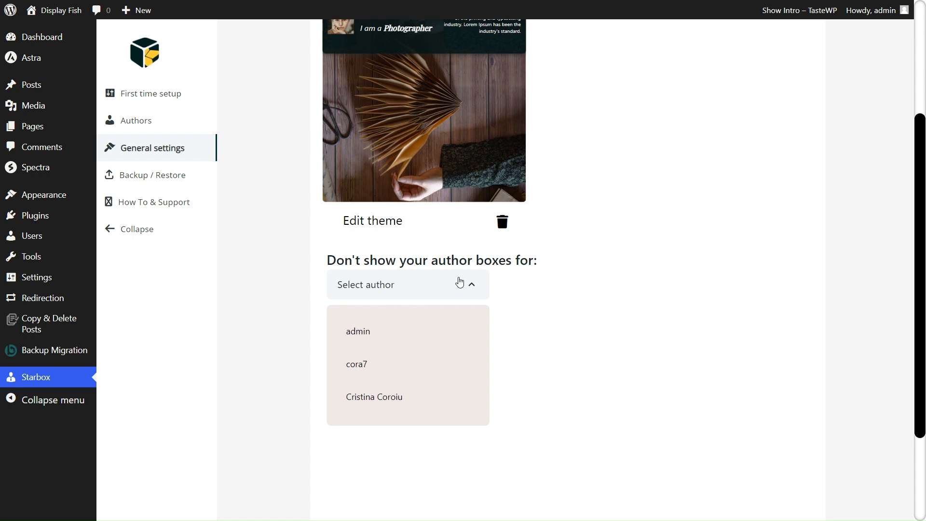
click(415, 396)
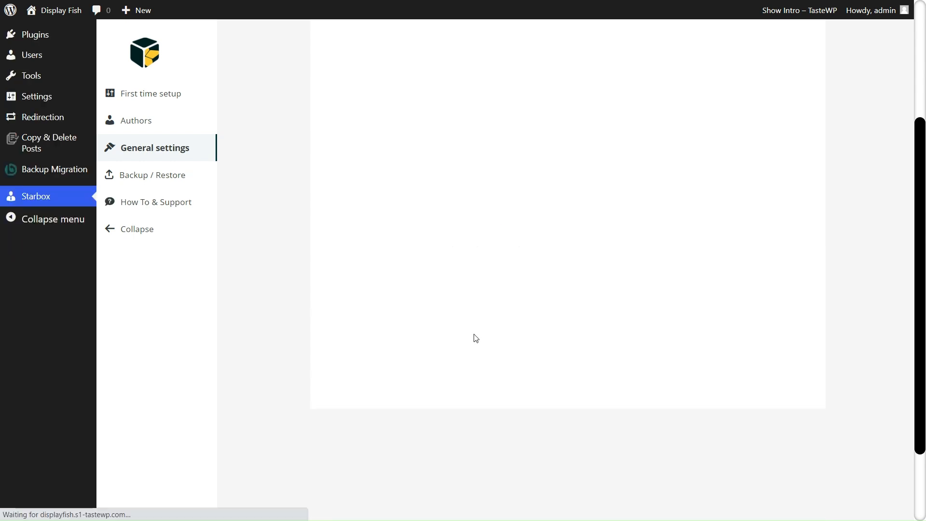
scroll(476, 338, down, 2)
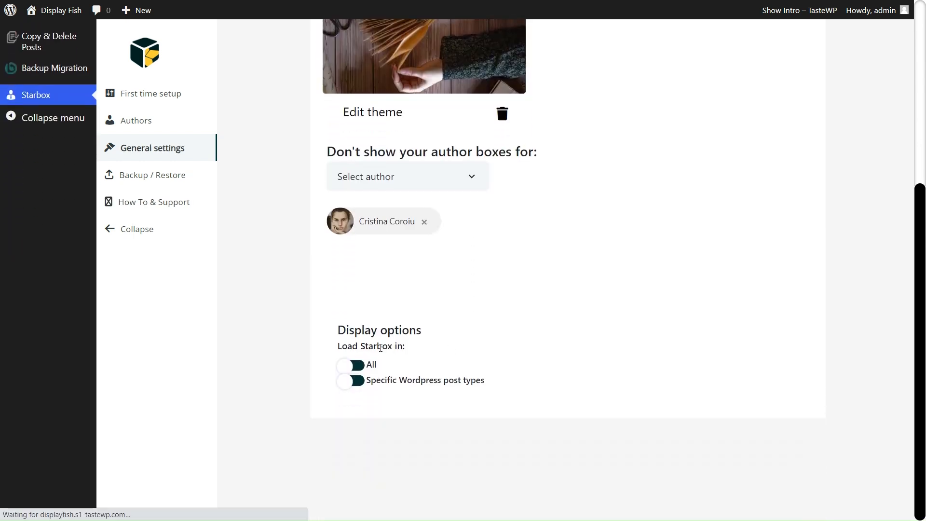
- Start a new author box and choose the author who does not have one yet
click(132, 122)
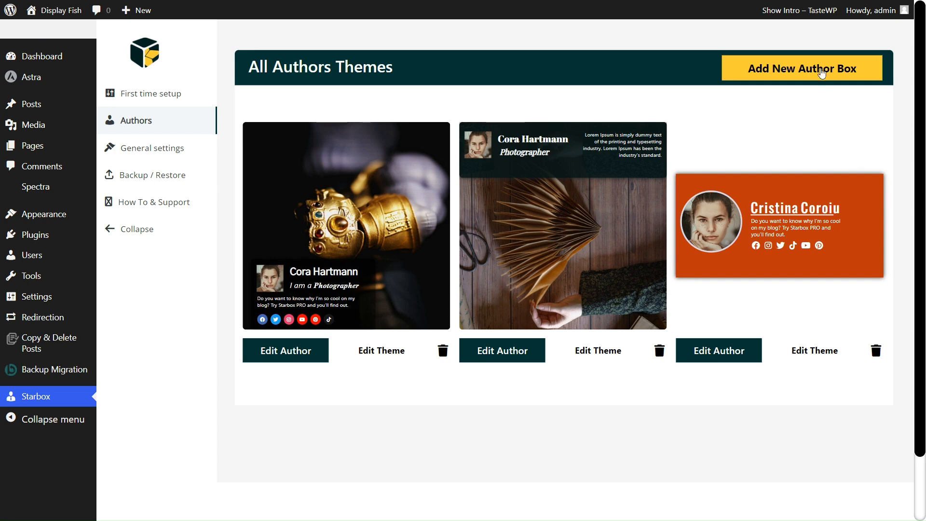
click(822, 74)
click(387, 134)
click(401, 173)
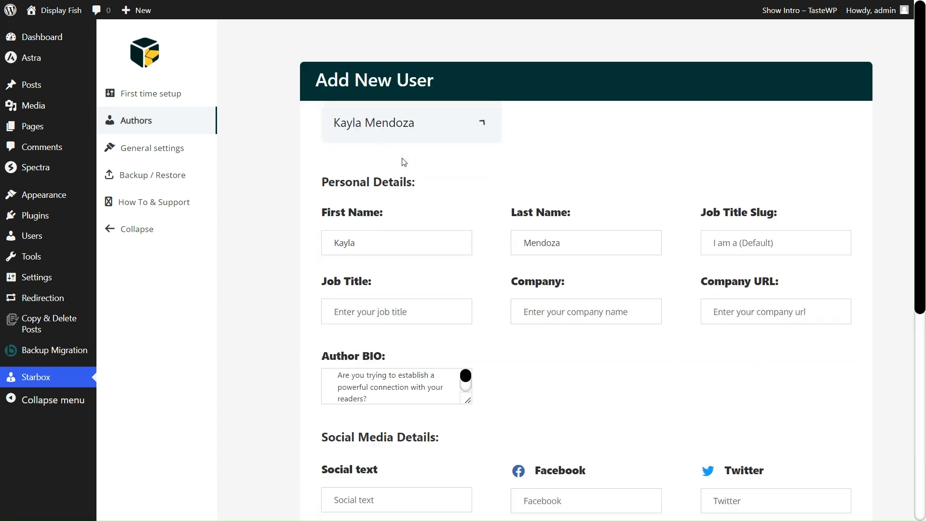
- Set the new author's job title slug to "I am a" and the job title to Photographer
click(751, 246)
text(I am a)
click(422, 312)
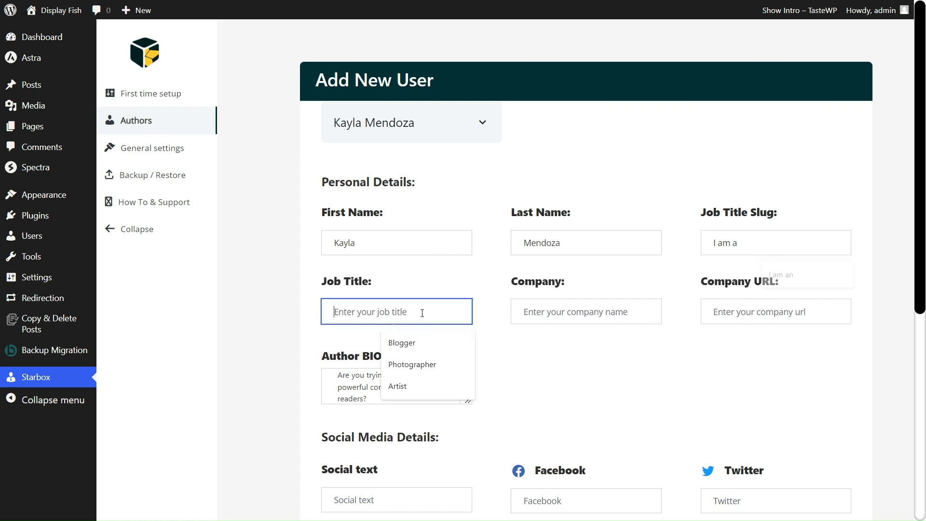
text(Ph)
click(415, 344)
- Enter "a" as the placeholder value for the author's Facebook, Twitter, Instagram, Pinterest and Tiktok details
scroll(592, 365, down, 5)
click(555, 256)
text(a)
click(750, 263)
text(a)
click(545, 330)
text(a)
click(434, 372)
click(398, 399)
text(a)
click(752, 401)
text(a)
- Load the media library photo of the woman against a red background as the author's image
scroll(403, 409, down, 2)
click(403, 408)
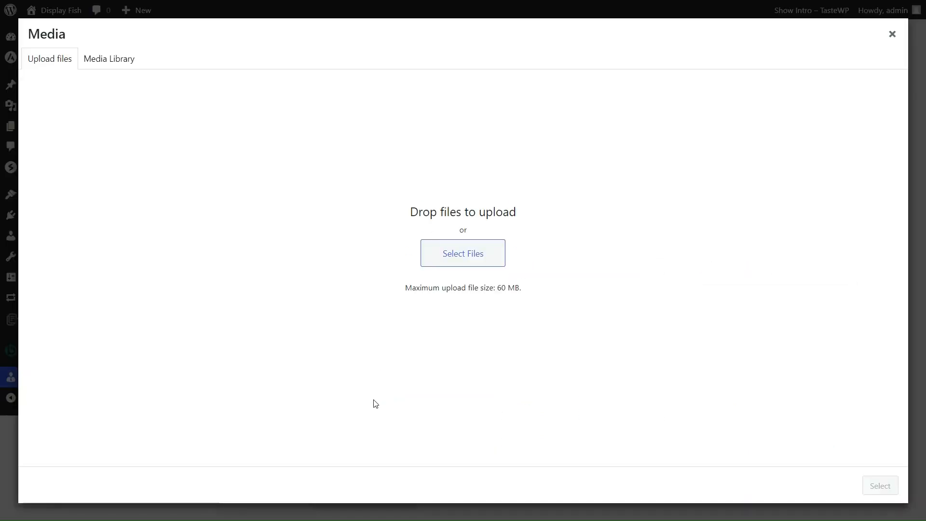
click(95, 64)
click(173, 193)
click(864, 490)
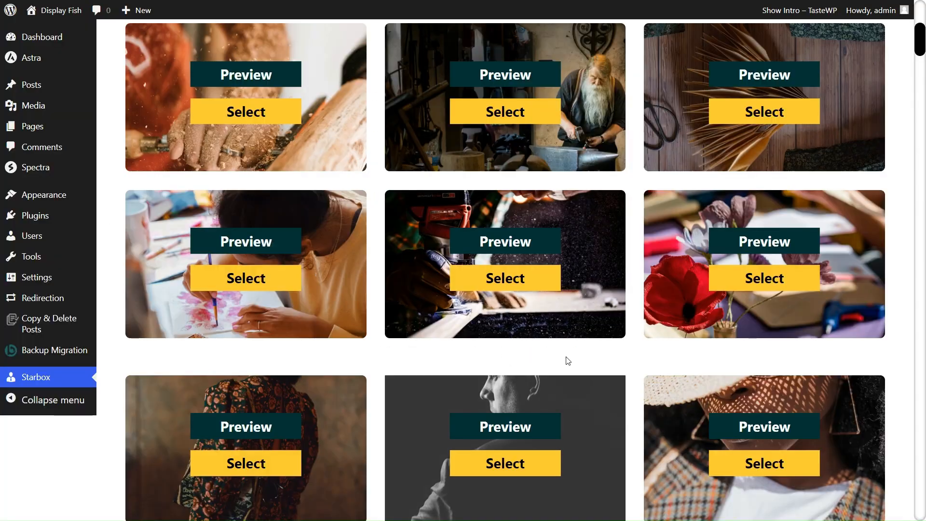
- Filter the author box themes by the Photography blogger type
scroll(567, 362, up, 7)
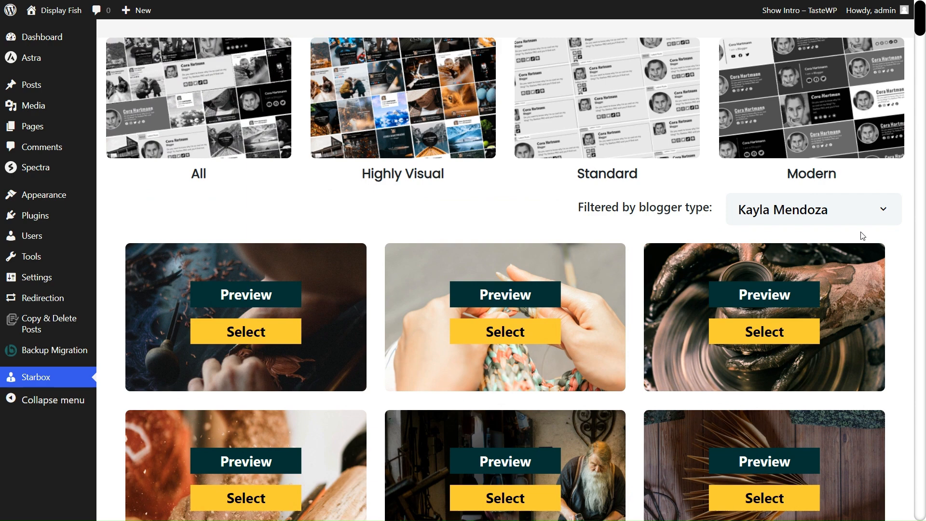
click(836, 218)
scroll(820, 396, down, 3)
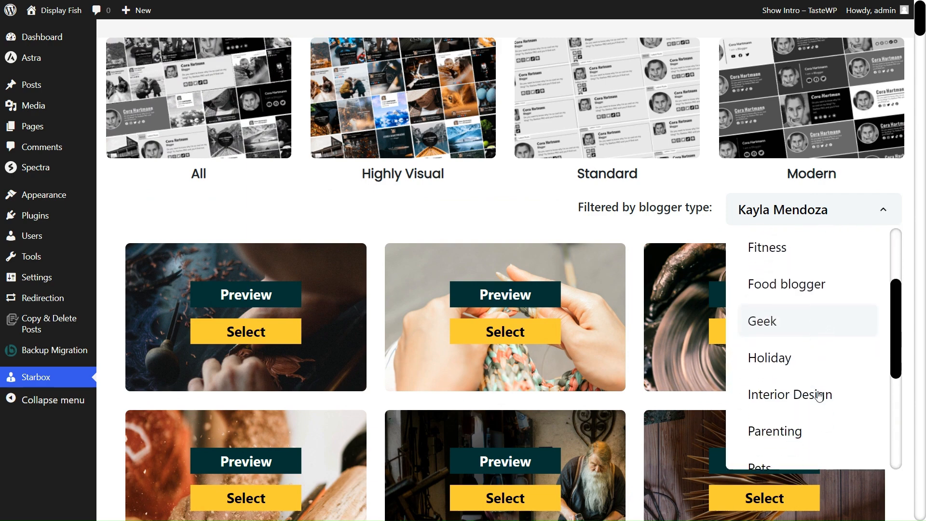
scroll(819, 395, down, 3)
click(818, 393)
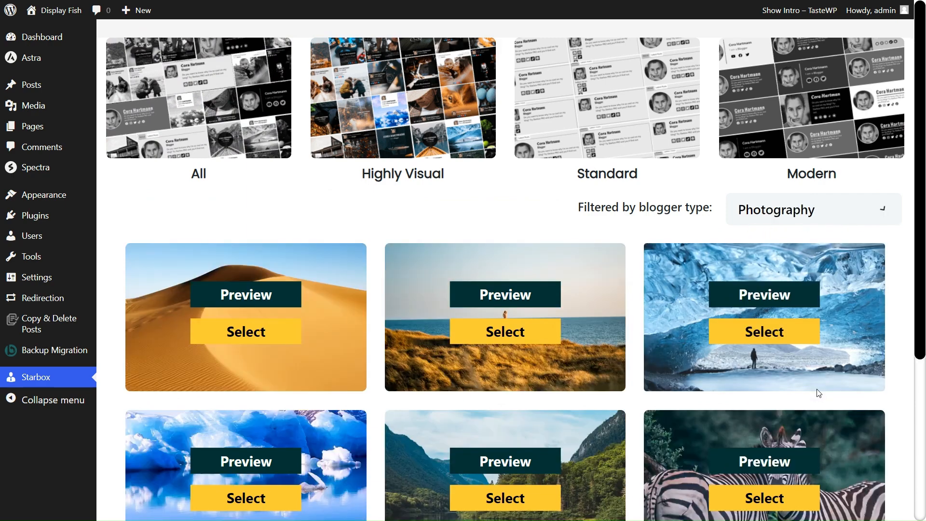
- Preview the theme with the grassy hill by the sea, browse its layouts and select the one with a bottom author panel
click(528, 294)
scroll(528, 294, down, 1)
click(445, 379)
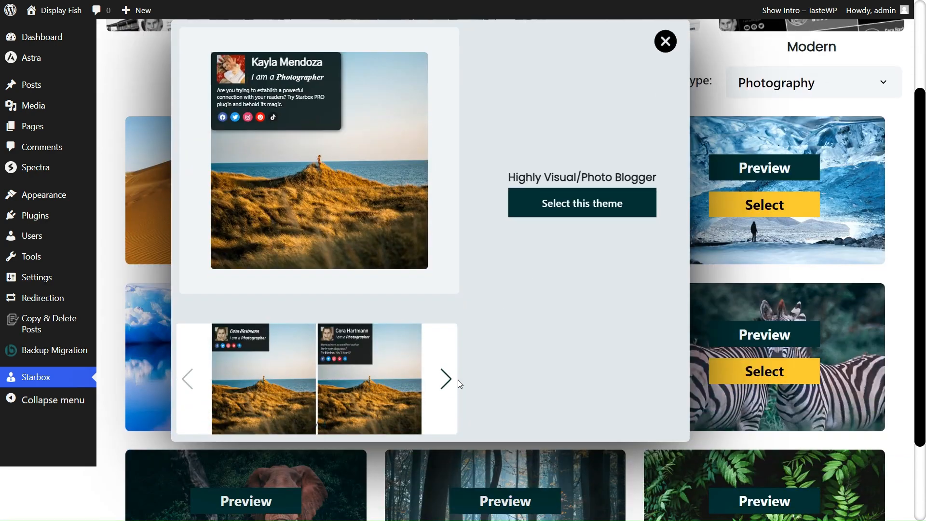
click(446, 379)
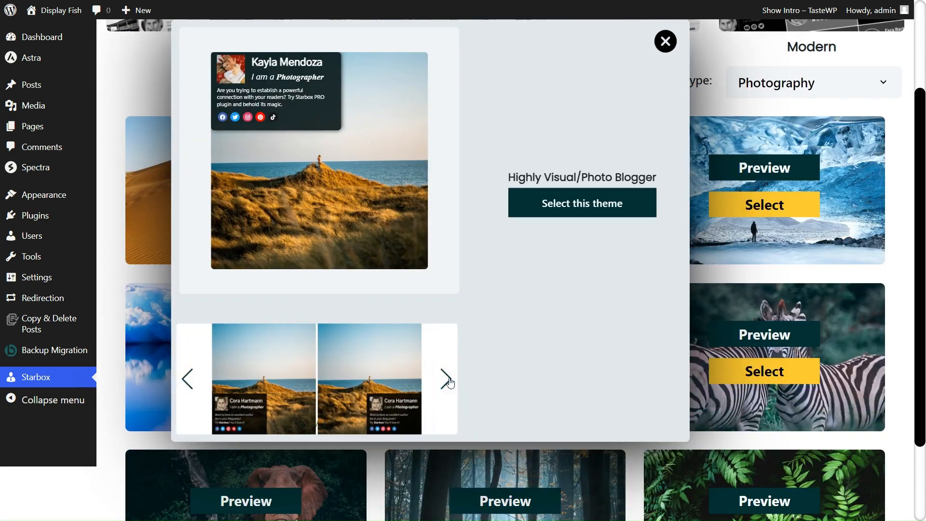
click(444, 378)
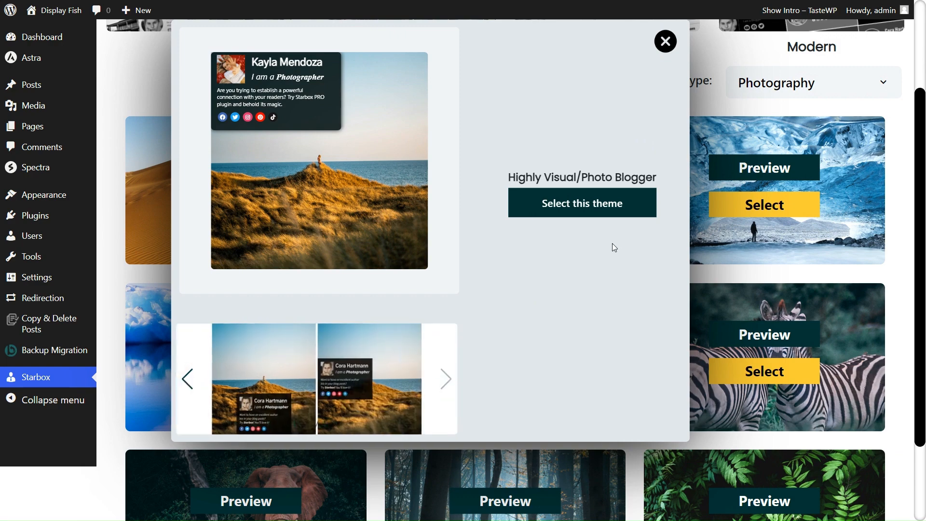
click(602, 202)
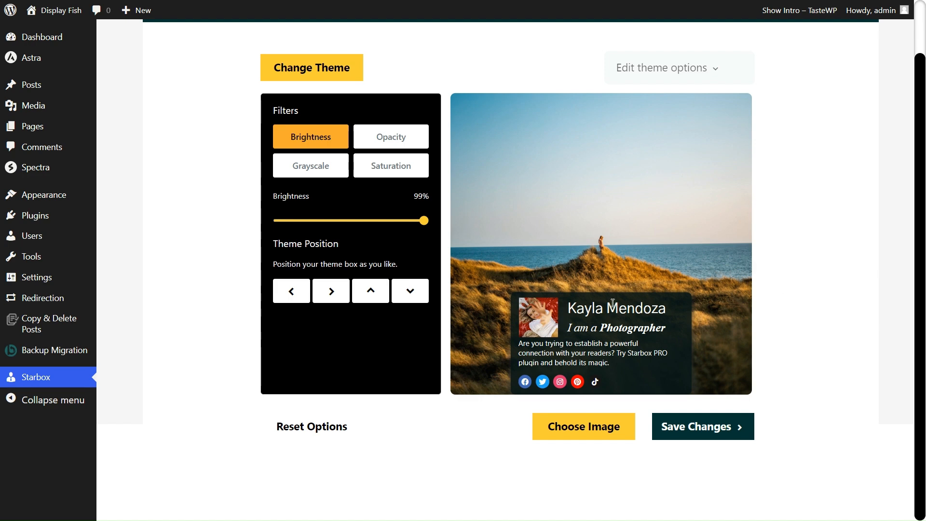
- Replace the theme's background image with Starbox-PRO-instagram-post-2.gif and save the changes
click(581, 425)
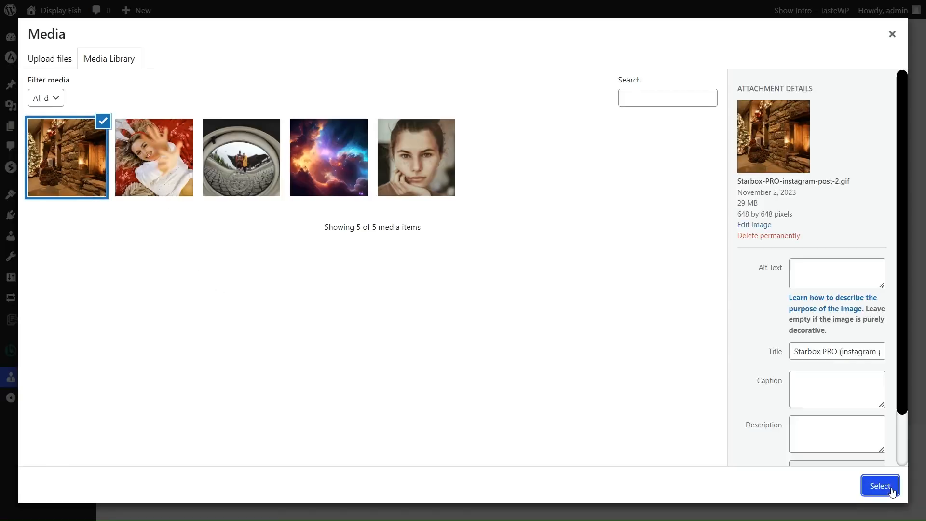
click(880, 485)
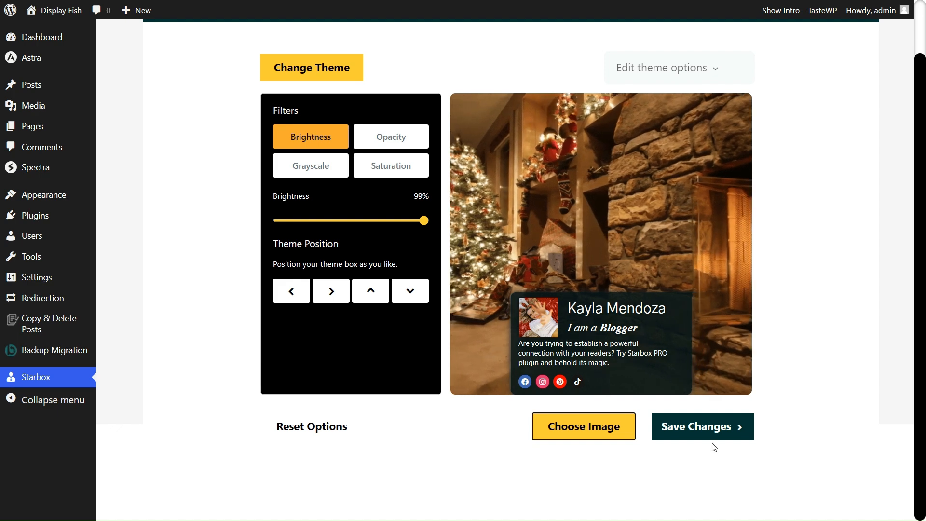
click(705, 431)
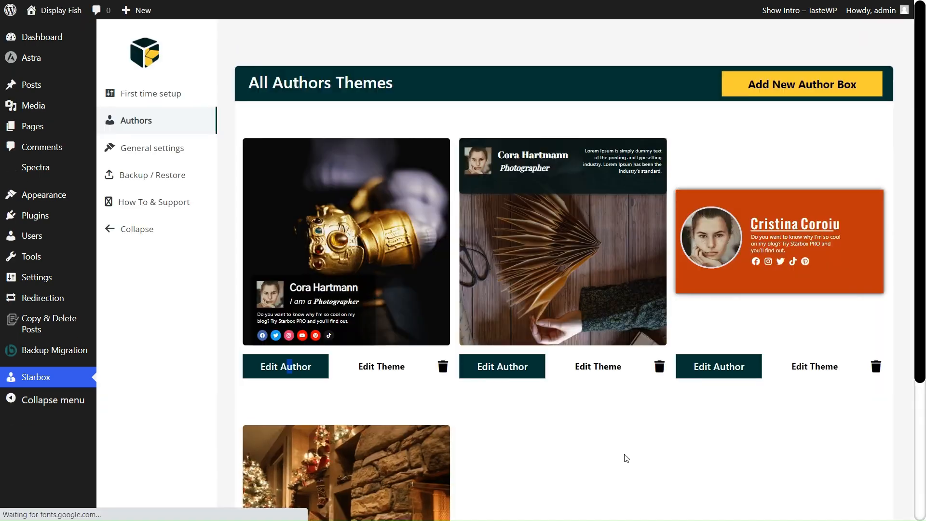
- Review the new author box in the authors list and the boxes on the mental health and exercise posts
scroll(623, 456, down, 4)
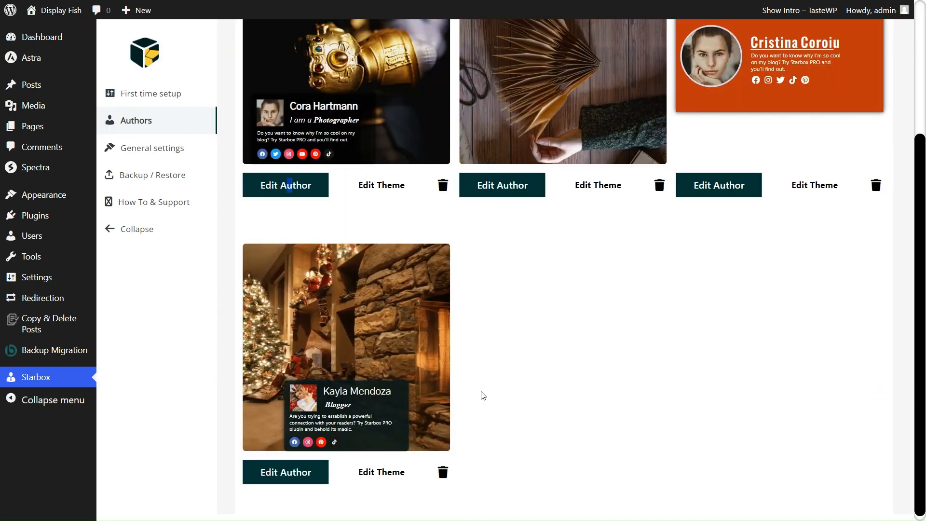
scroll(486, 391, up, 4)
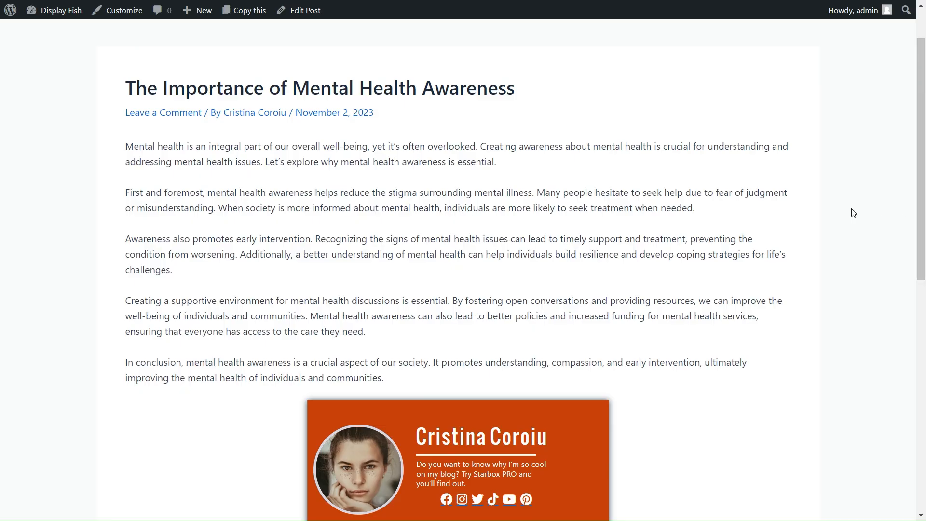
scroll(850, 212, down, 1)
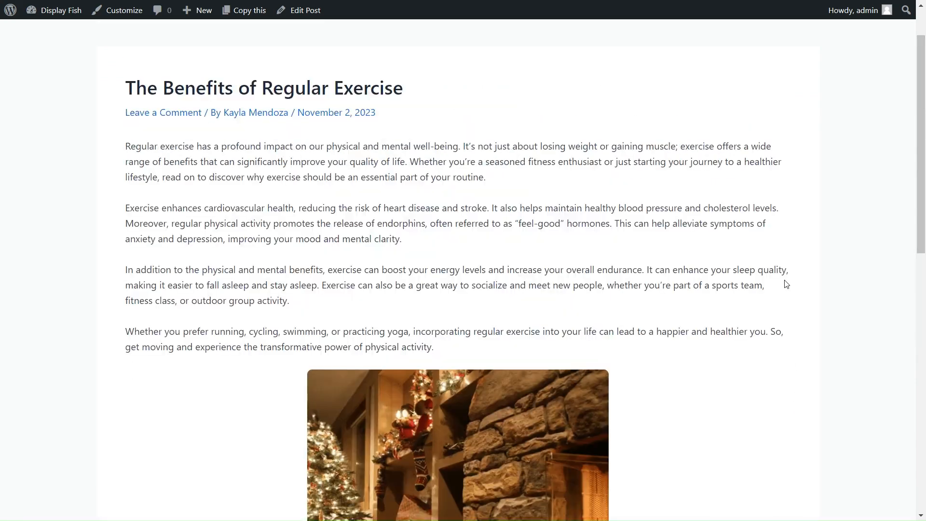
scroll(785, 284, down, 5)
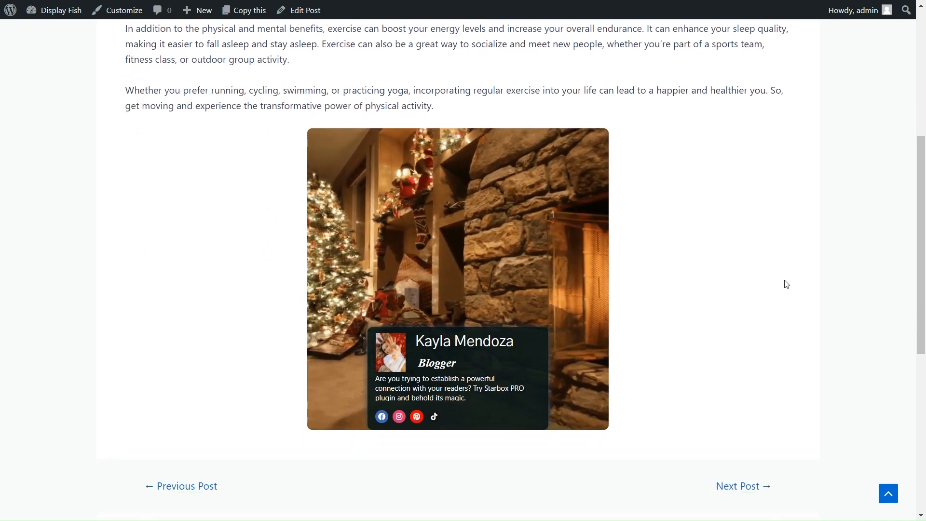